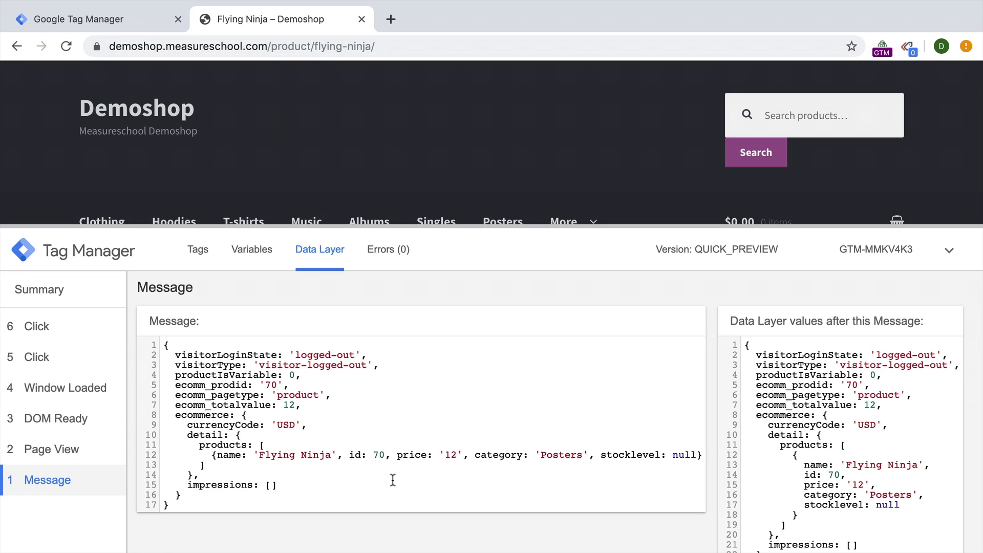
Step: Check the Message event's Variables tab for dlv - visitorType = 'visitor-logged-out', then return to the Variables list
drag(253, 365, 367, 365)
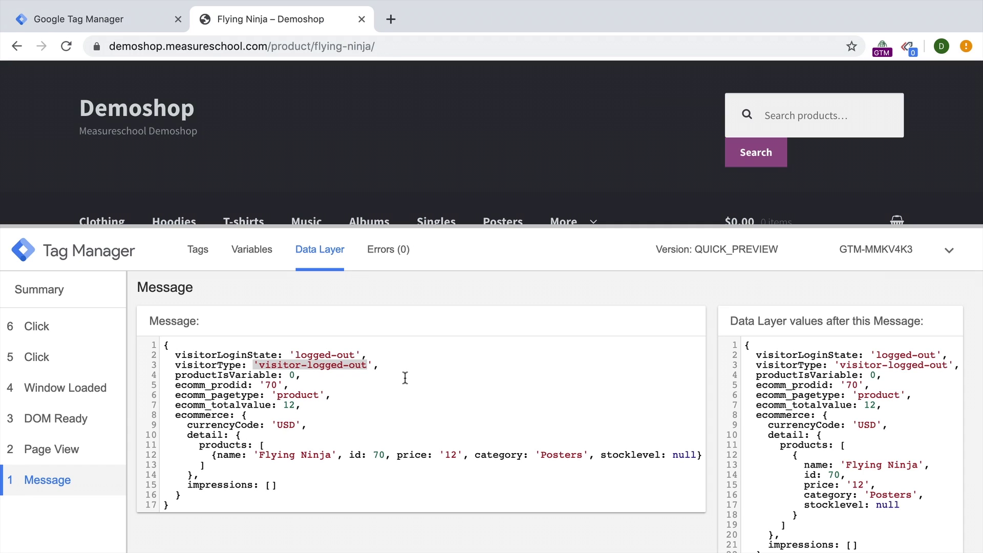
click(249, 254)
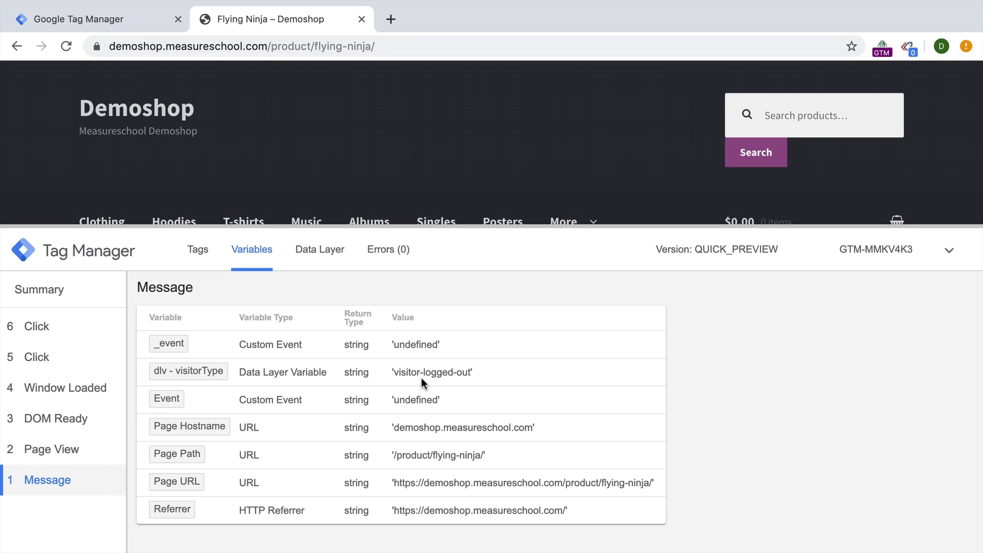
click(103, 25)
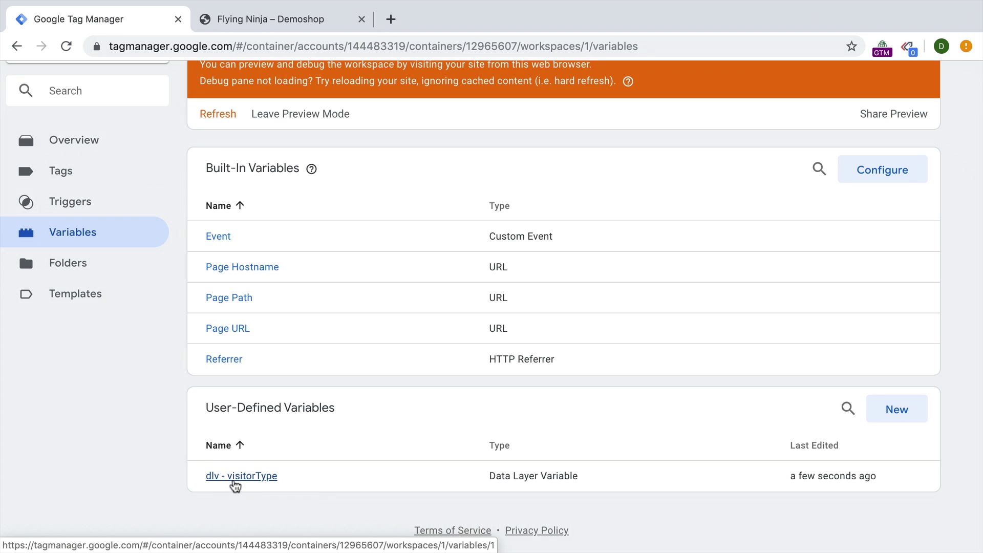
Step: Open the dlv - visitorType variable's configuration and select its Data Layer Variable Name visitorType
click(235, 479)
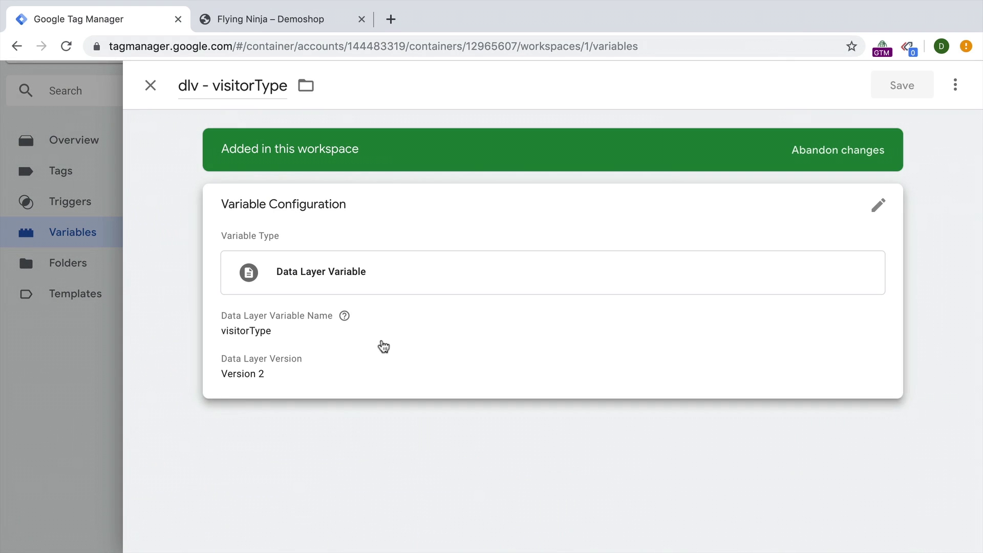
click(383, 346)
drag(305, 359, 224, 358)
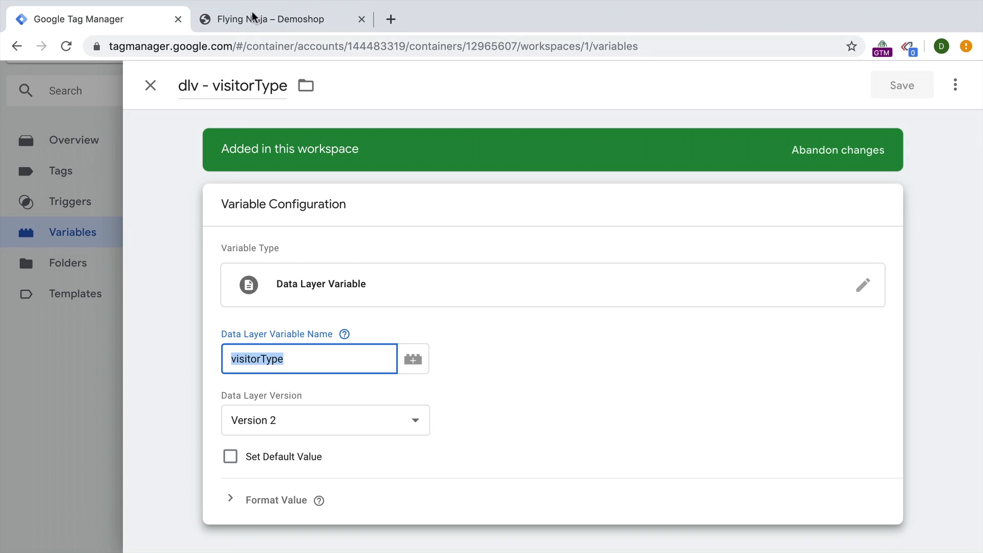
Step: Compare it with the visitorType key and 'visitor-logged-out' value in the Message event's data layer
click(251, 26)
click(323, 252)
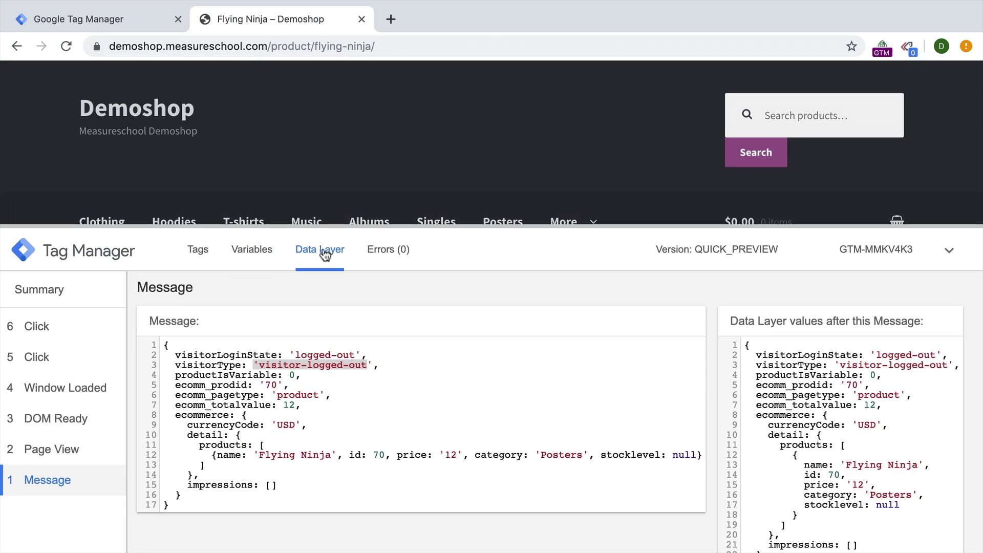
drag(259, 365, 370, 365)
double_click(210, 362)
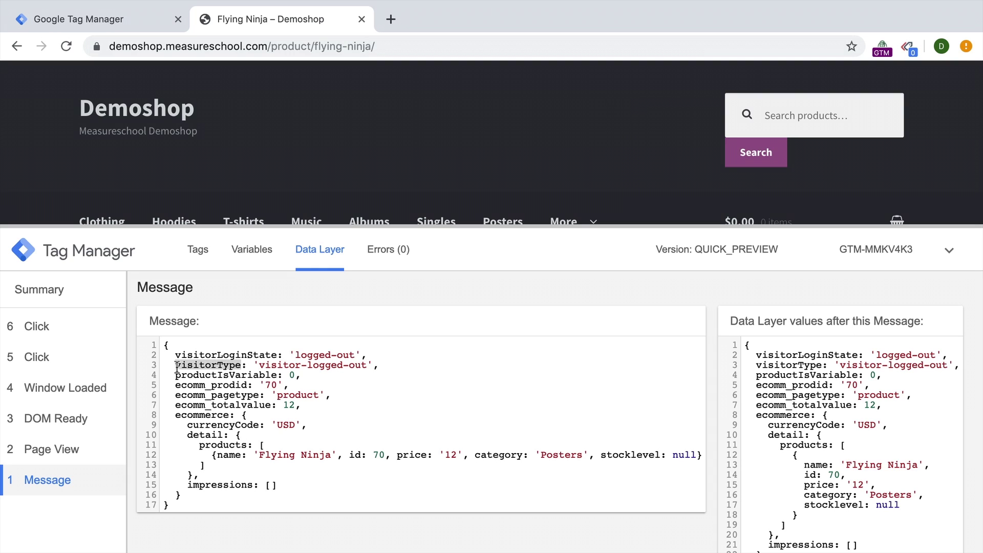
click(141, 19)
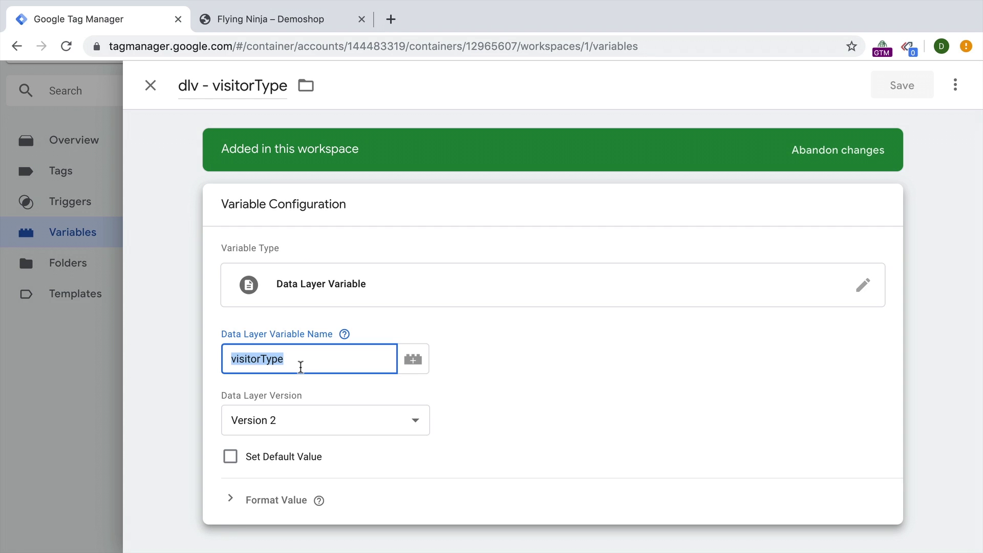
click(277, 19)
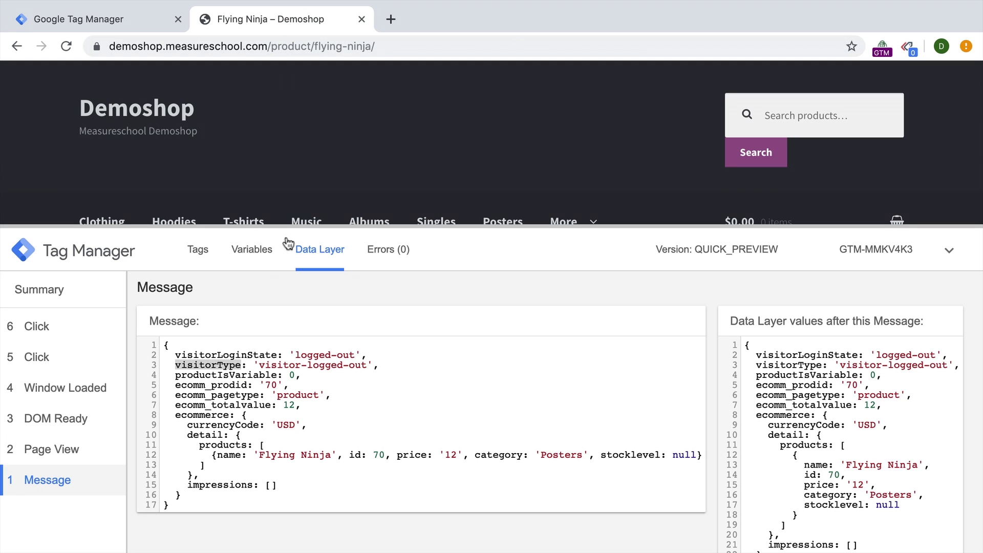
click(263, 262)
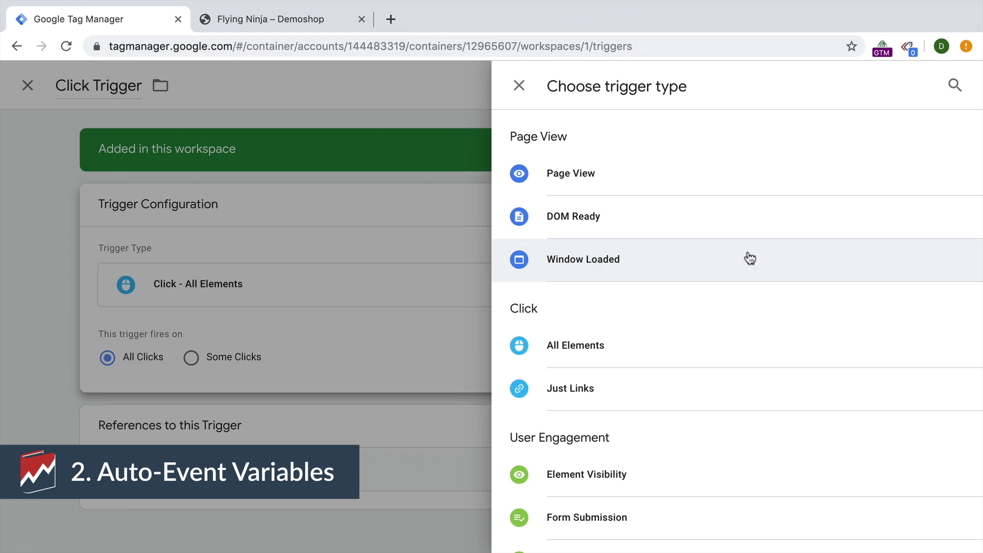
Step: Close the trigger type list and the Click Trigger editor, then go to Variables
scroll(750, 258, down, 3)
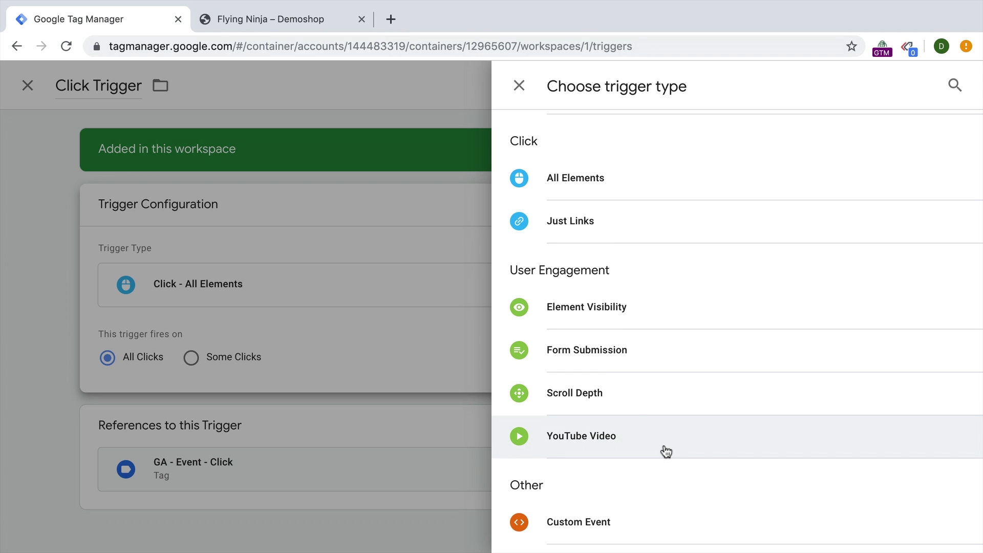
click(519, 87)
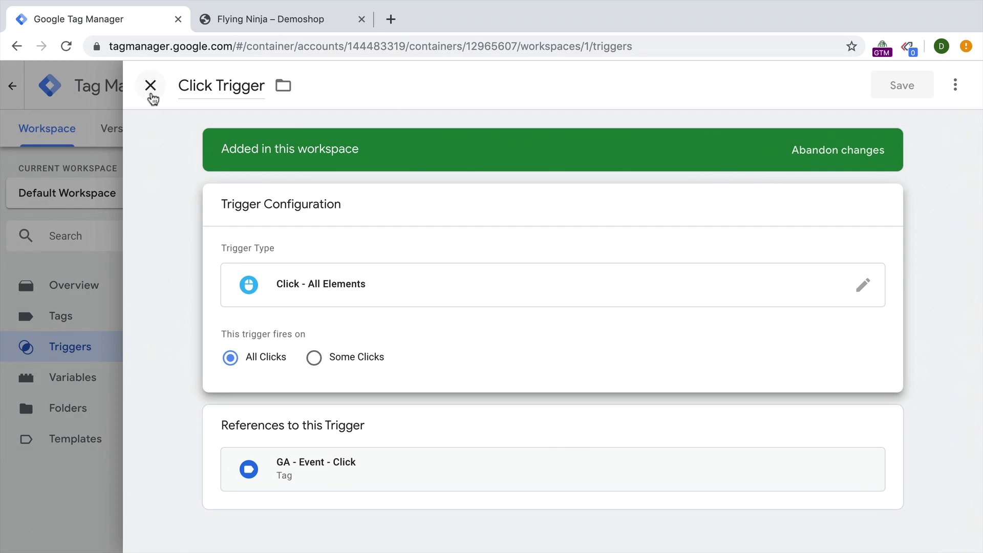
click(151, 86)
click(80, 373)
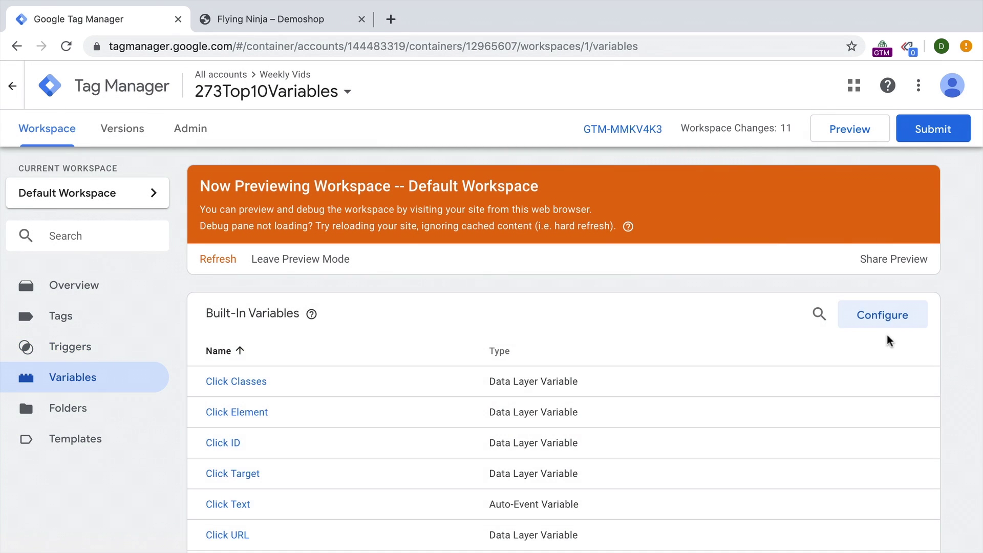
Step: Enable the Form Element, Form Classes, Form ID, Form Target, Form URL and Form Text built-in variables
click(889, 325)
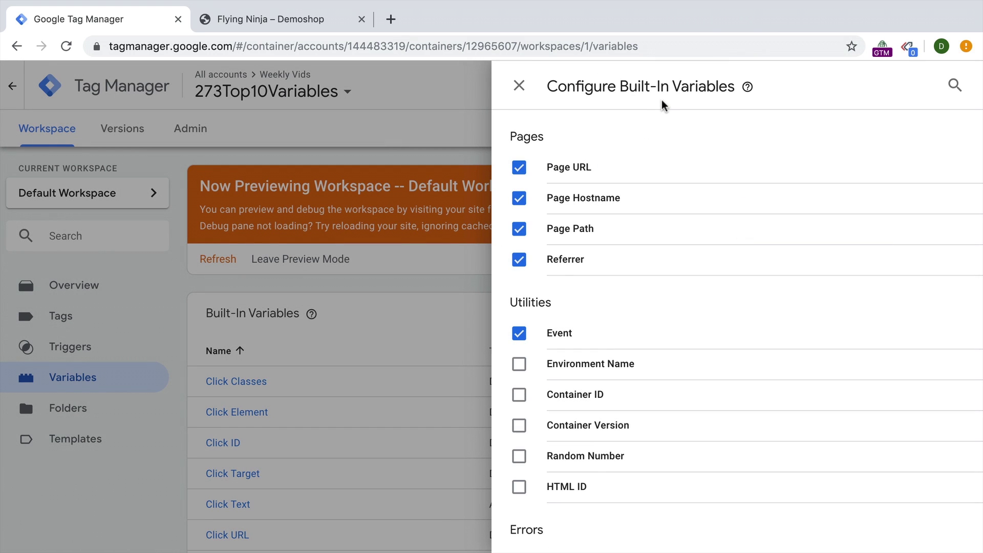
scroll(634, 231, down, 10)
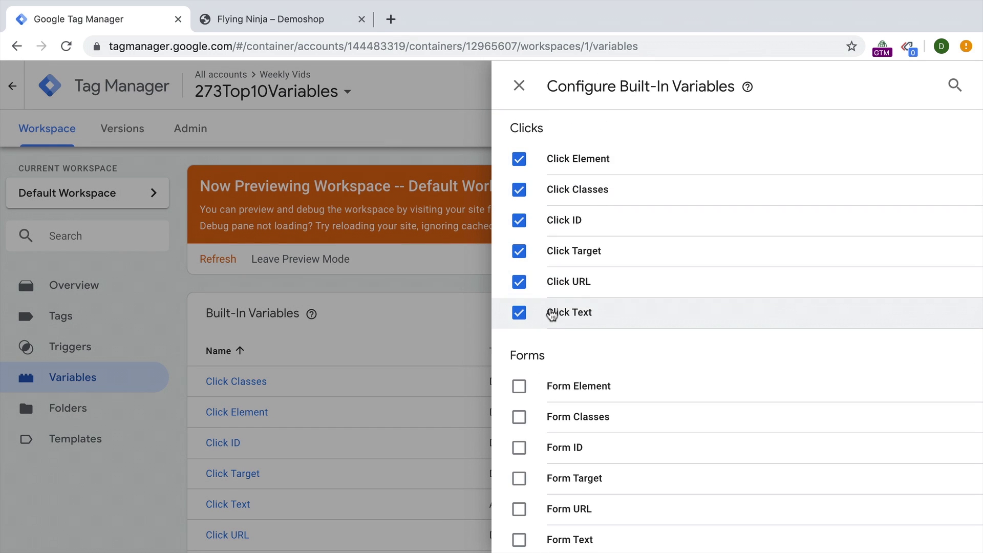
scroll(551, 311, down, 3)
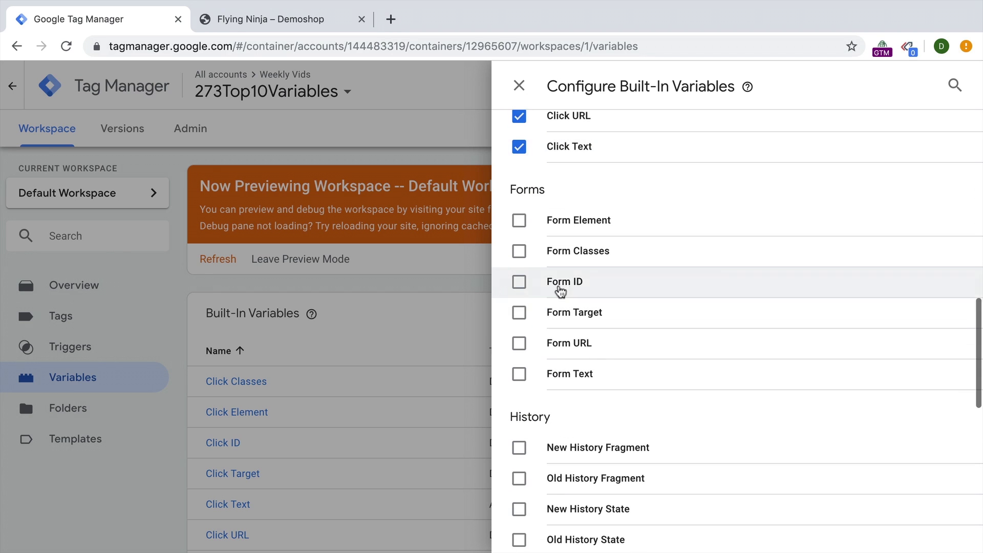
click(566, 222)
click(568, 264)
click(567, 282)
click(568, 315)
click(567, 344)
click(567, 376)
click(519, 86)
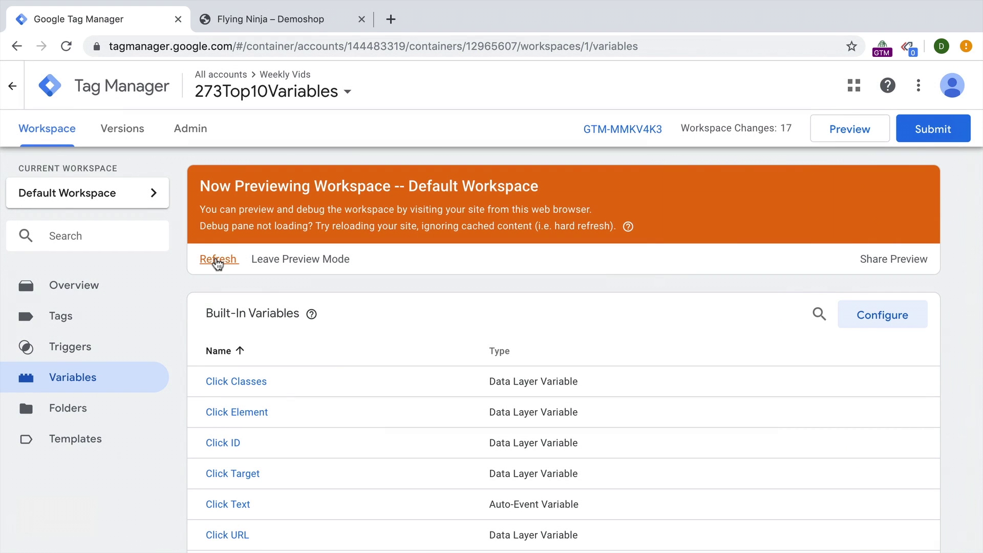
Step: Reload the Demoshop product page and add the Flying Ninja poster to the cart
click(269, 20)
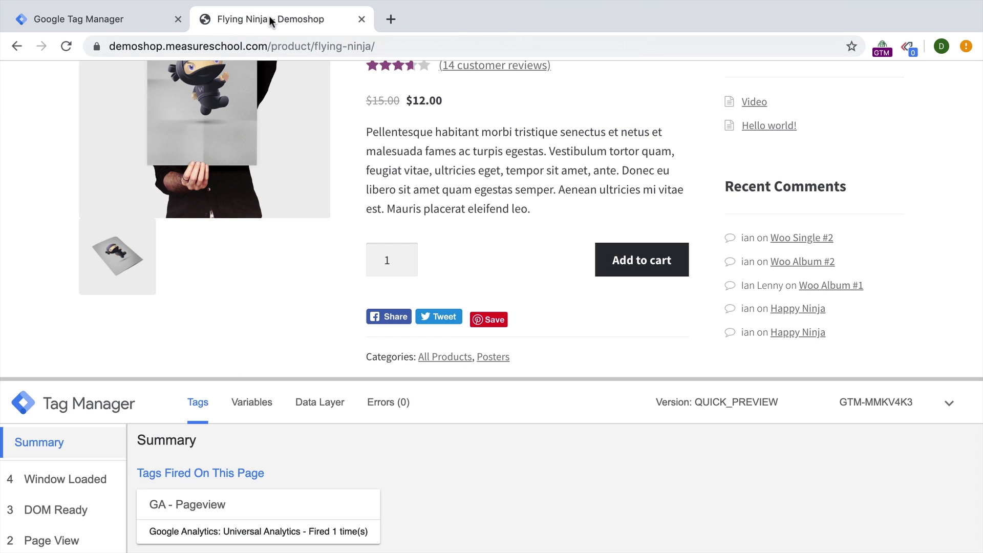
click(69, 46)
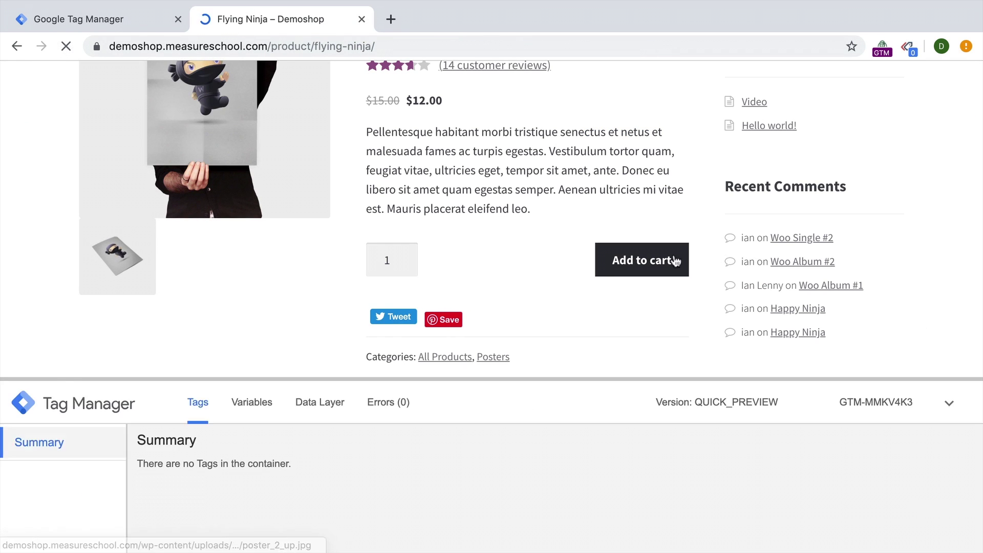
super+click(647, 265)
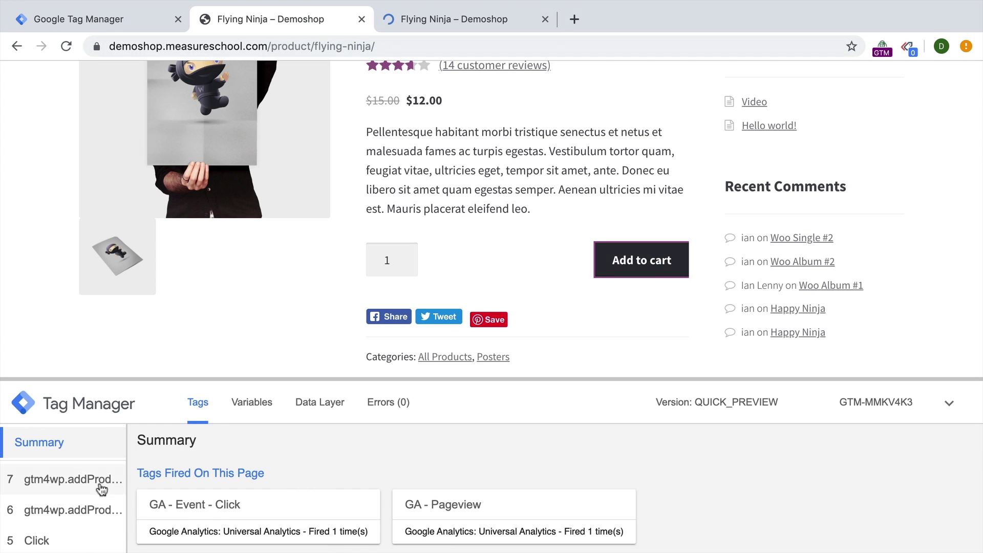
Step: Confirm the Click event's Click Classes and Click Text ('Add to cart') match the button
click(44, 542)
click(262, 402)
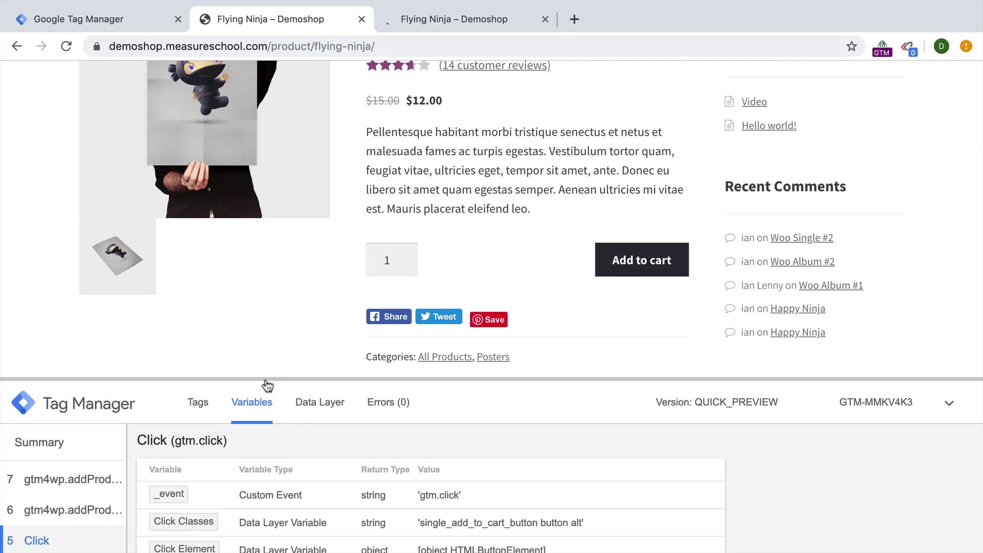
drag(265, 378, 311, 51)
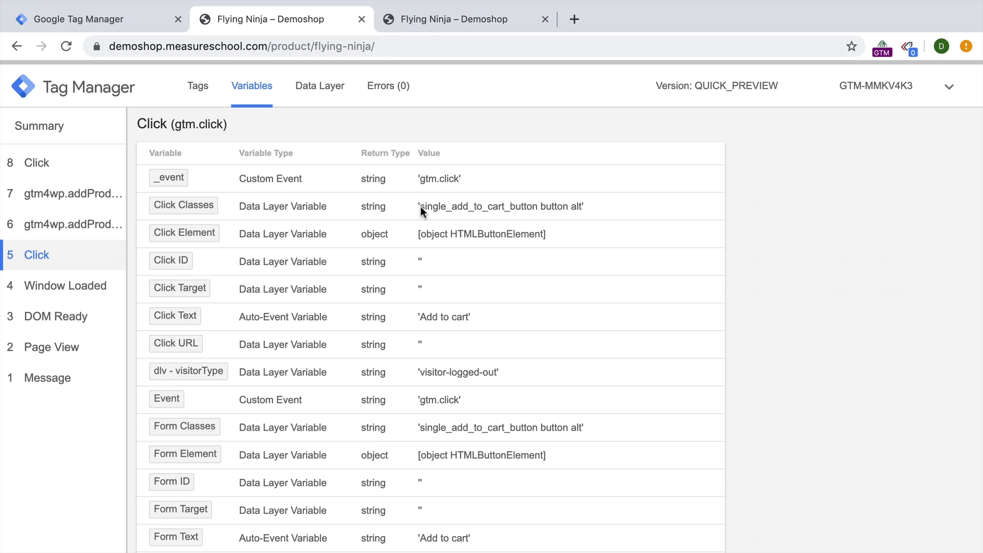
drag(420, 207, 572, 210)
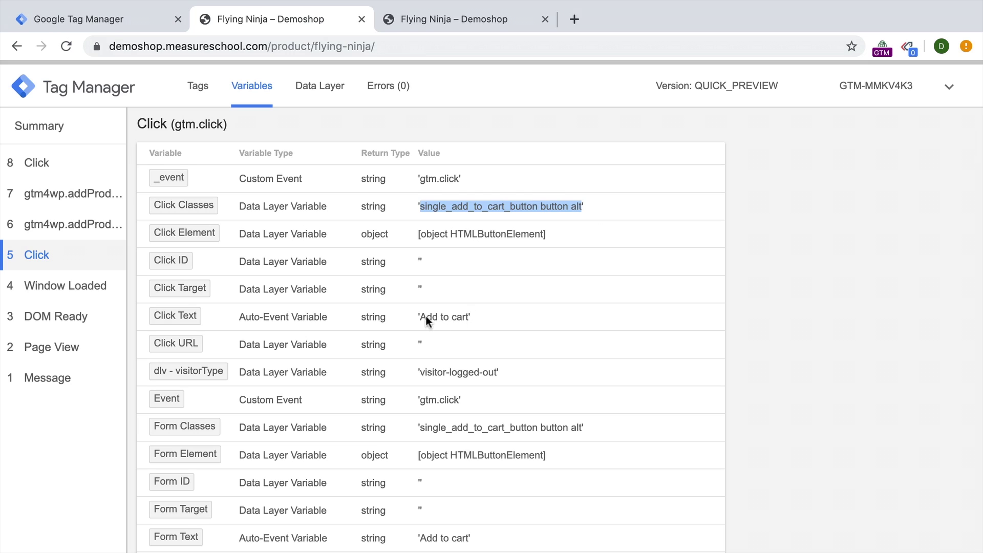
drag(418, 317, 483, 320)
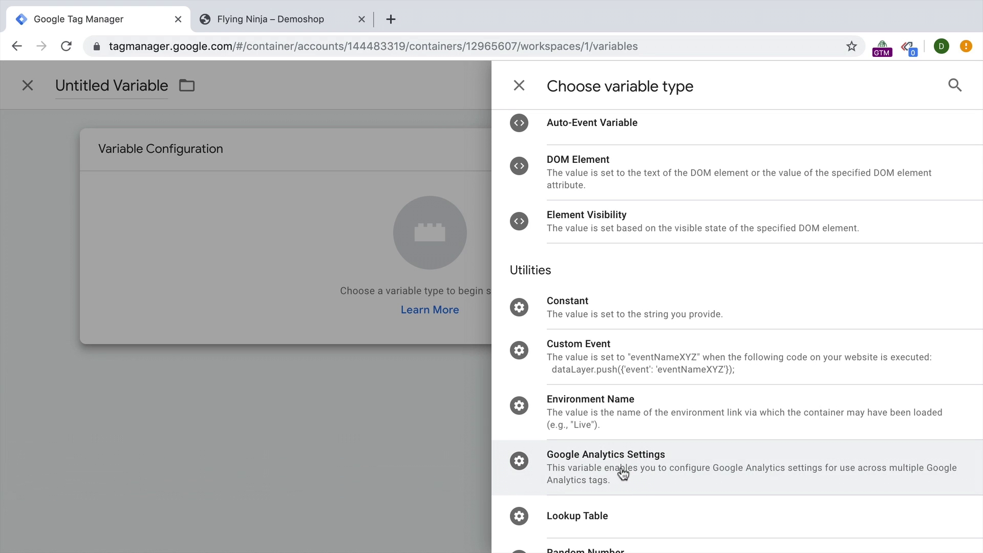
Step: Discard the untitled variable and go to the container's Tags list
click(519, 88)
click(151, 86)
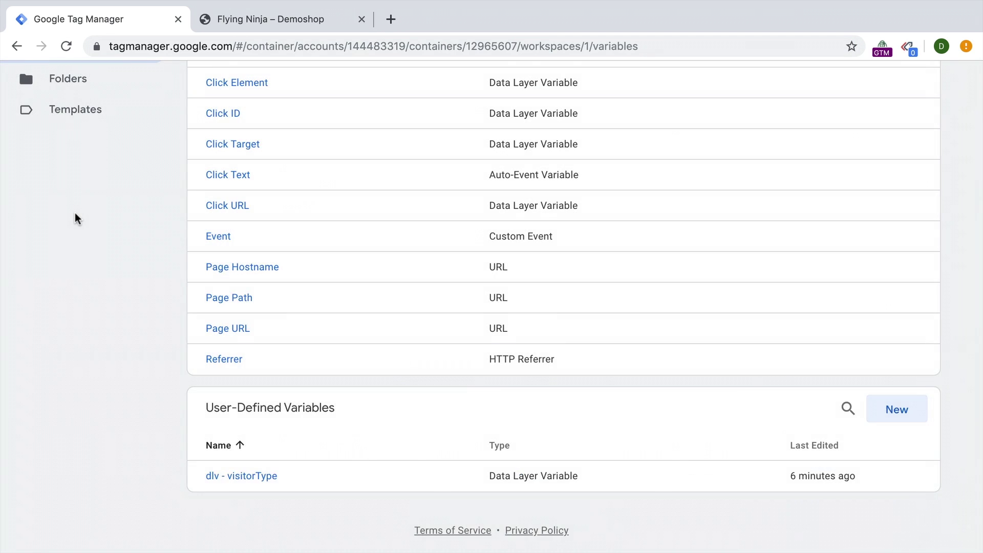
click(60, 332)
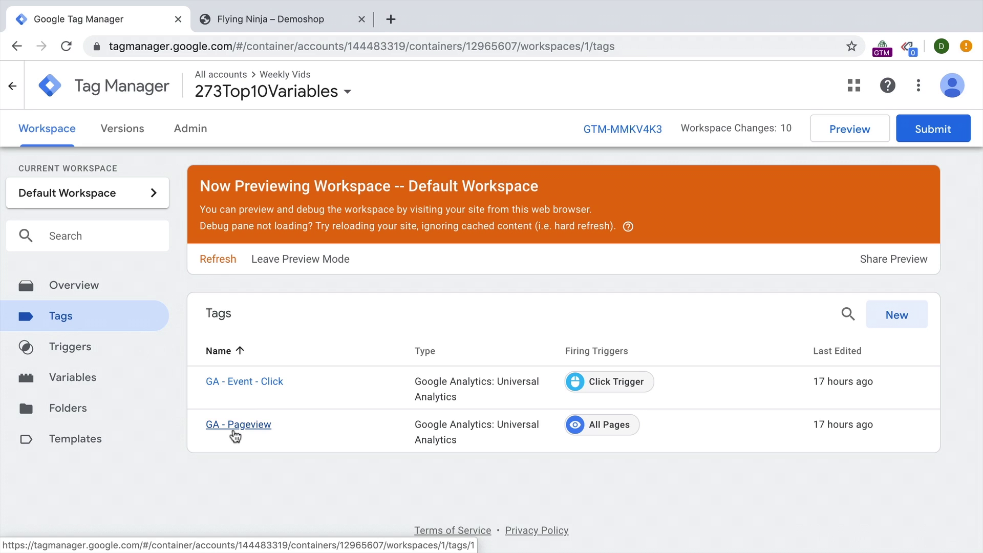
Step: Open the GA - Pageview tag's configuration and copy its tracking ID
click(235, 428)
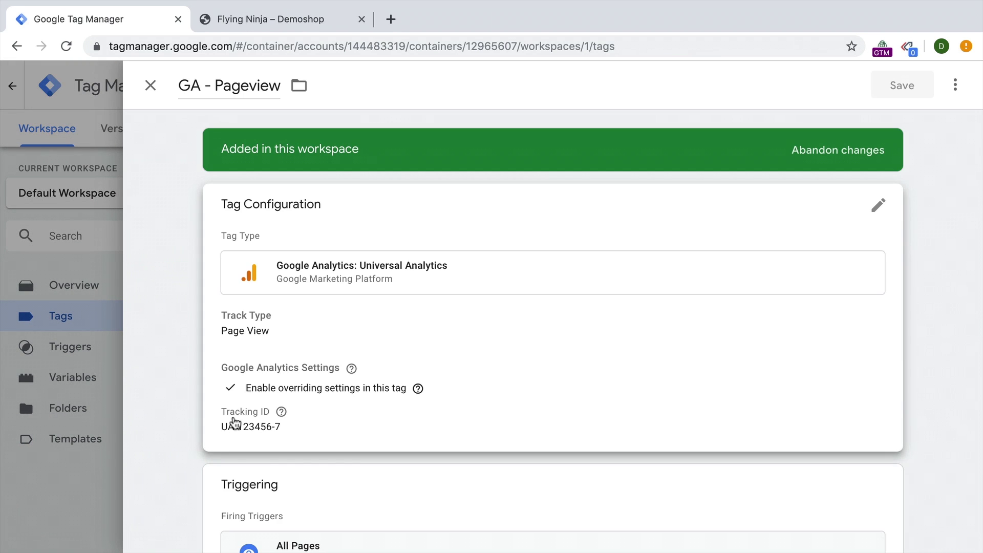
click(438, 425)
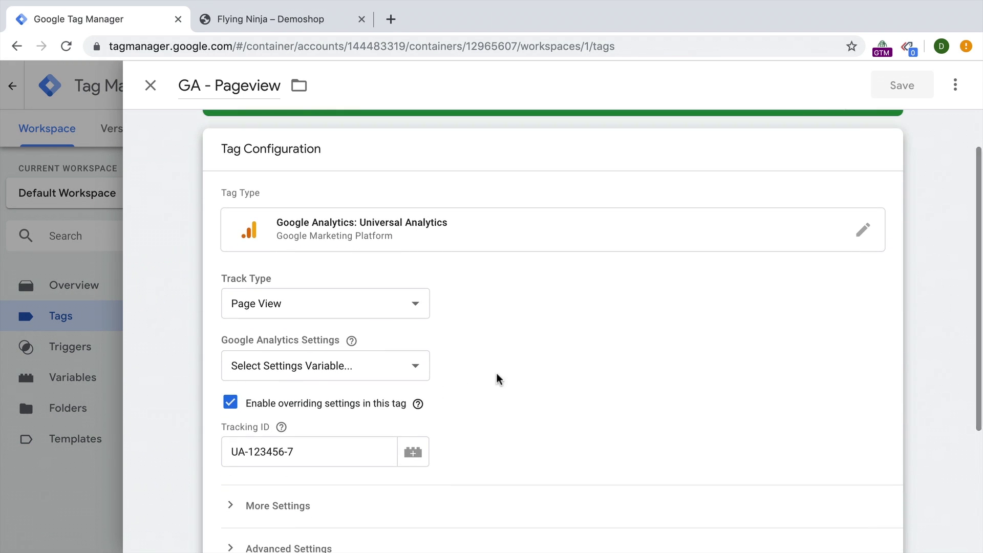
click(287, 491)
scroll(310, 418, down, 9)
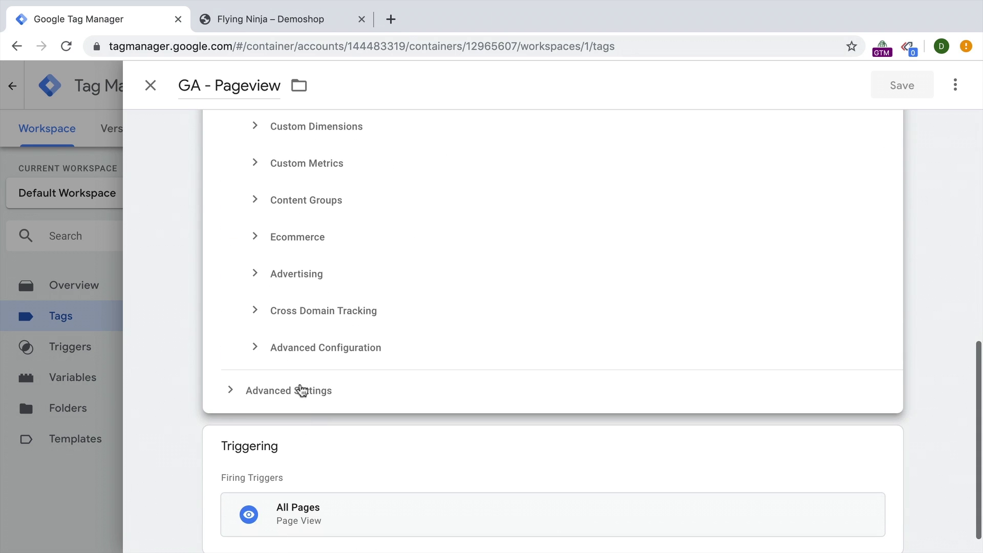
scroll(302, 390, up, 7)
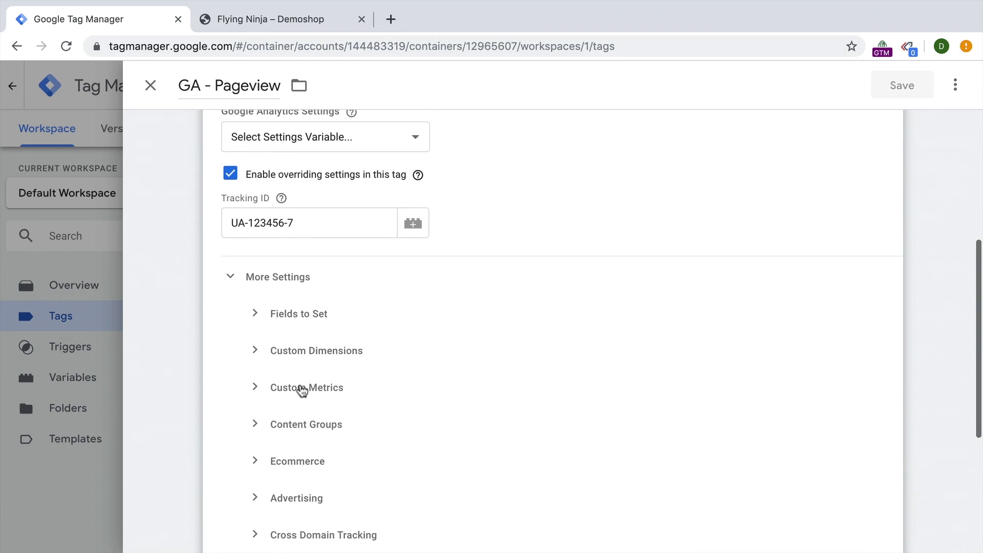
scroll(302, 391, up, 2)
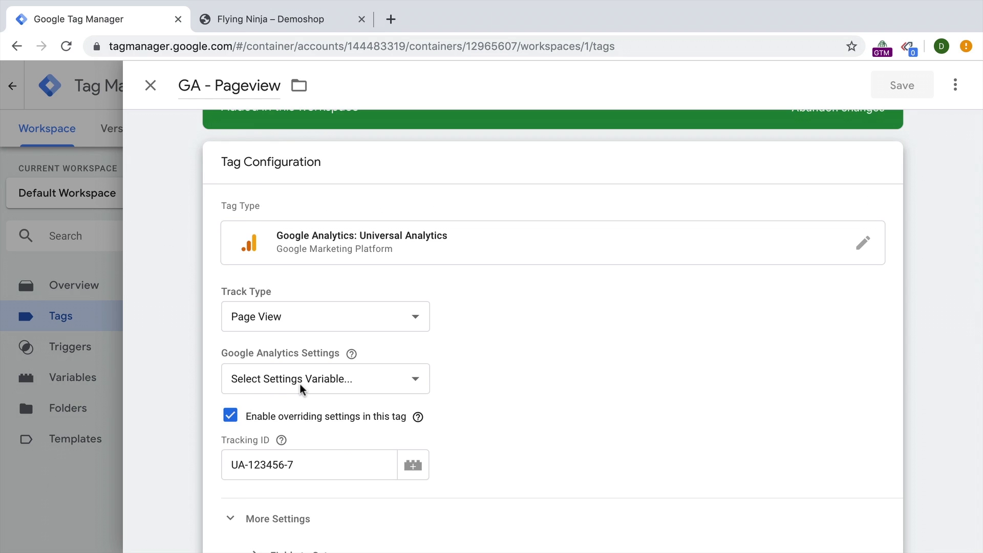
scroll(302, 391, up, 1)
scroll(301, 389, down, 6)
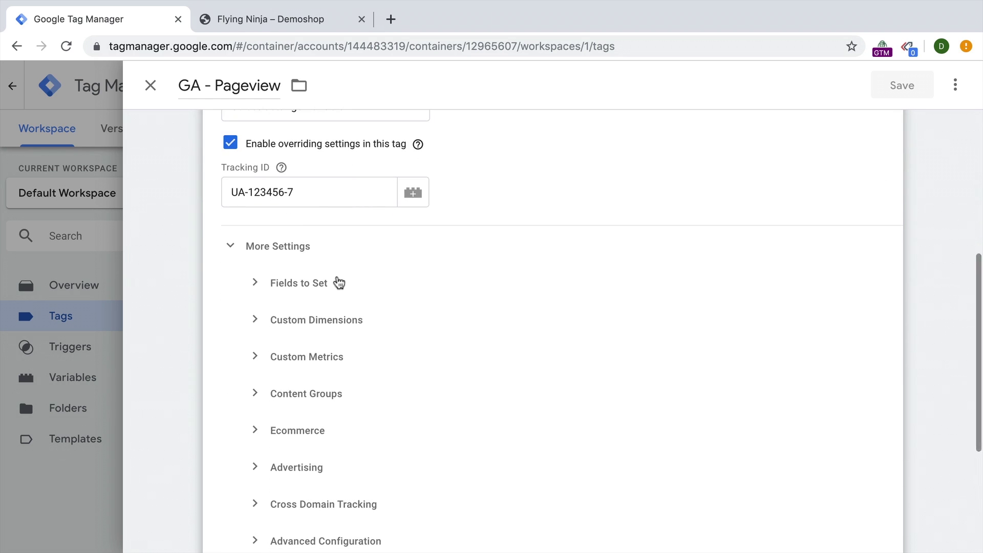
scroll(315, 499, up, 6)
scroll(315, 492, down, 1)
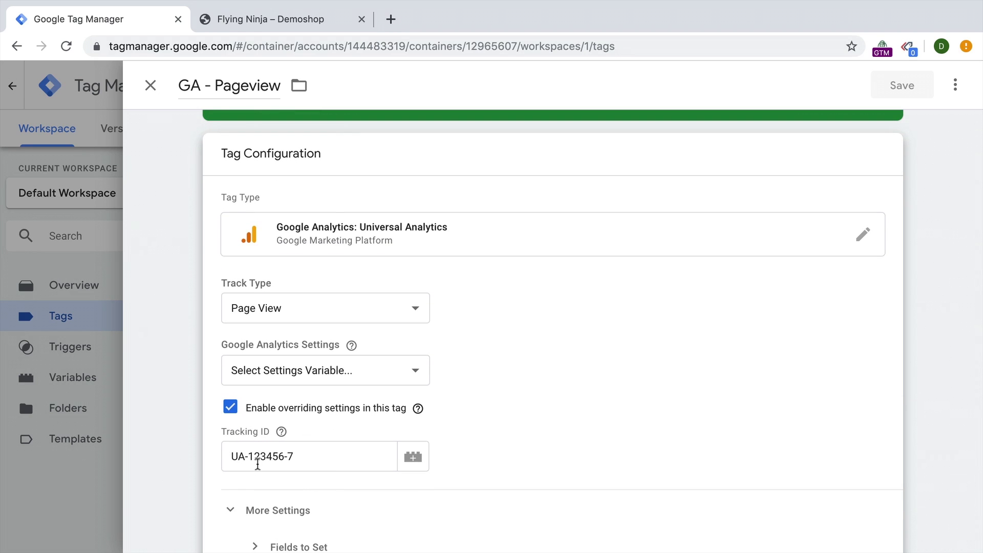
click(257, 463)
key(ctrl+a)
Step: Open the GA - Event - Click tag's configuration and select its overridden tracking ID
click(150, 85)
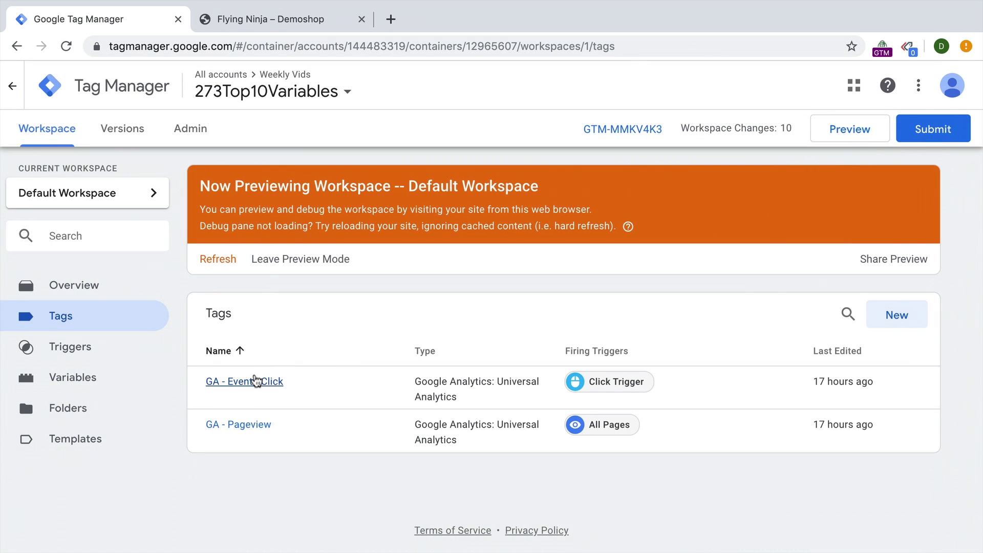
click(251, 383)
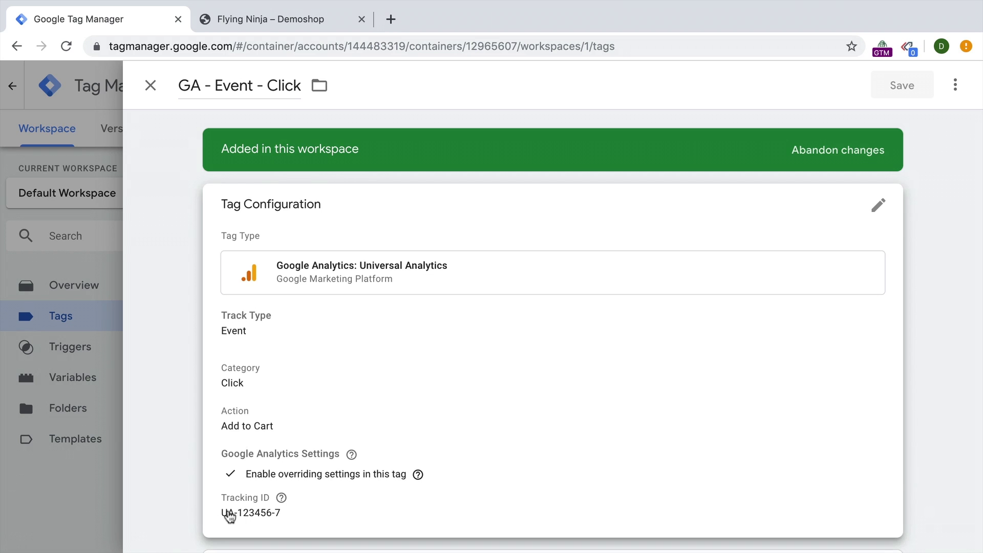
click(243, 515)
scroll(215, 417, down, 5)
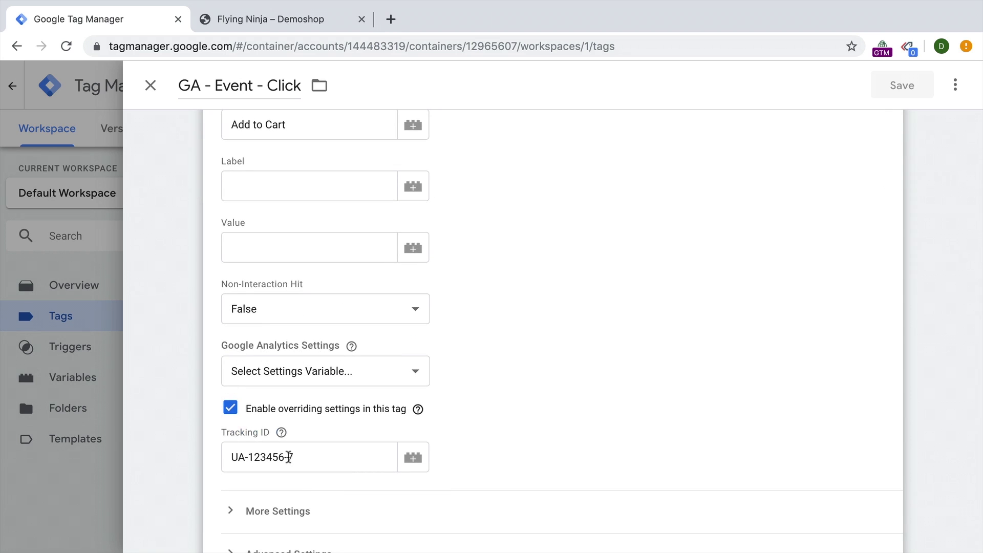
triple_click(289, 457)
key(ctrl+c)
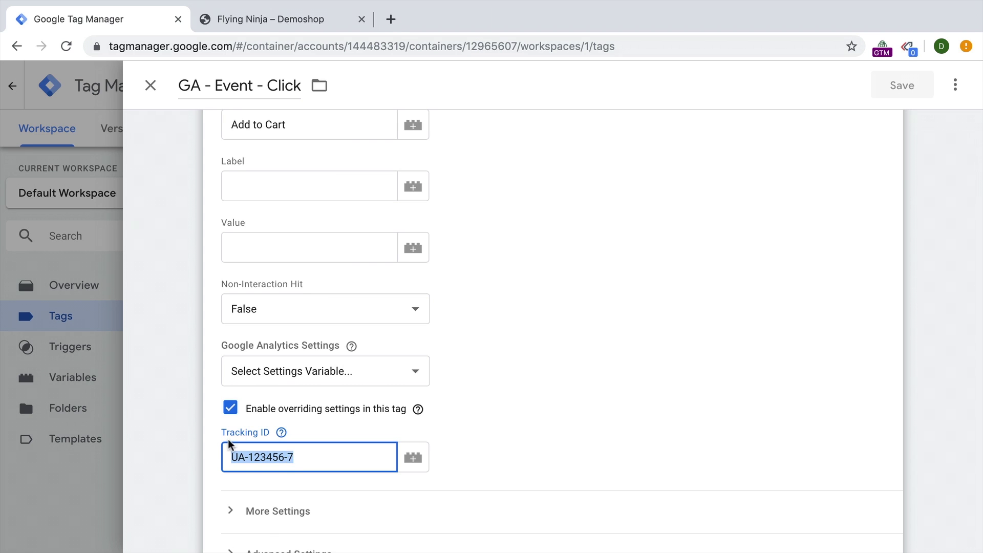
Step: Create and save a new Google Analytics Settings variable named and set to tracking ID UA-123456-7
click(313, 371)
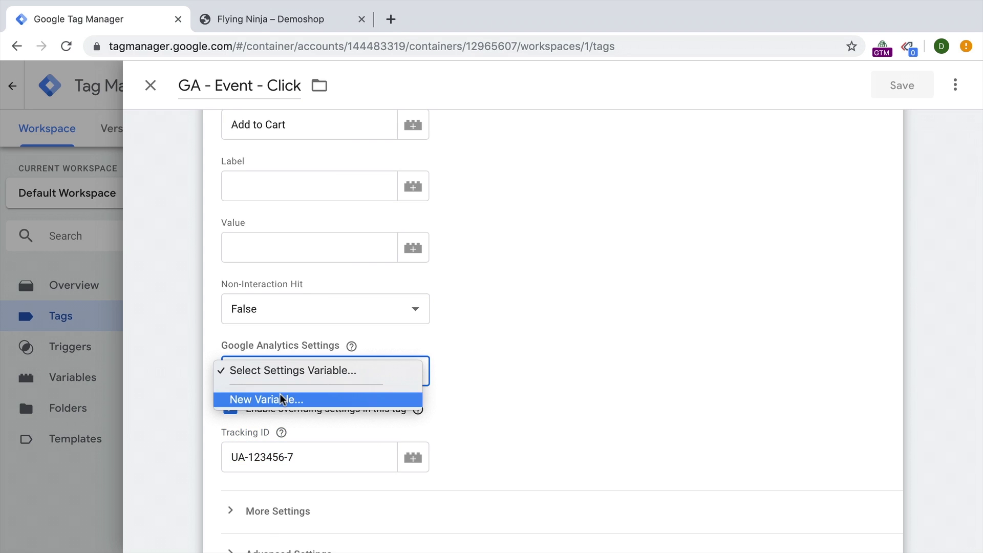
click(299, 399)
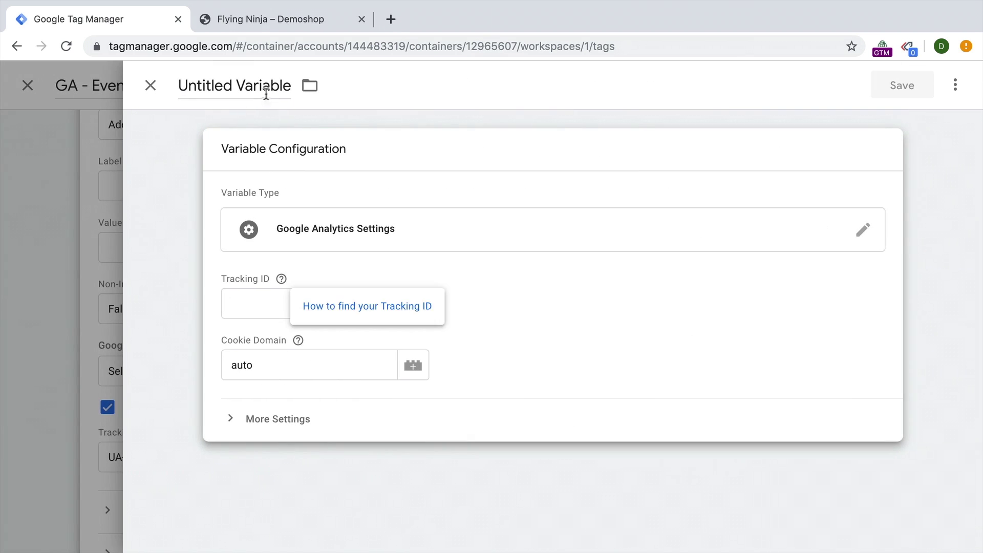
click(265, 91)
key(ctrl+v)
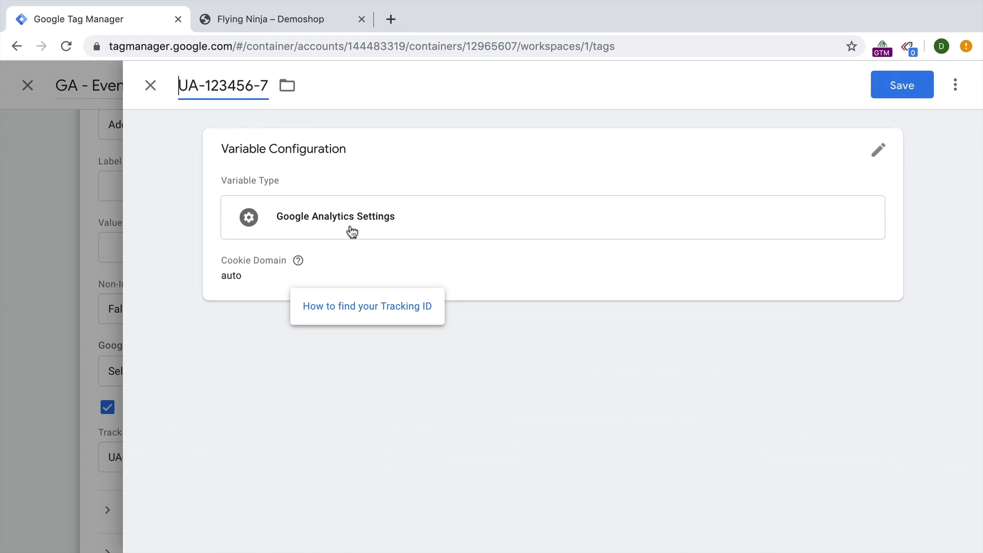
click(444, 239)
click(252, 298)
key(ctrl+v)
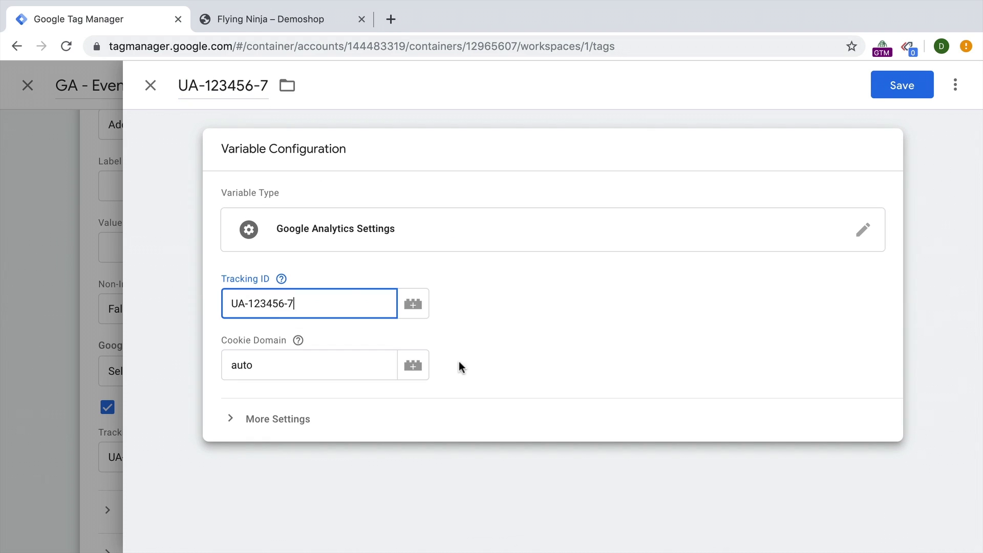
click(912, 95)
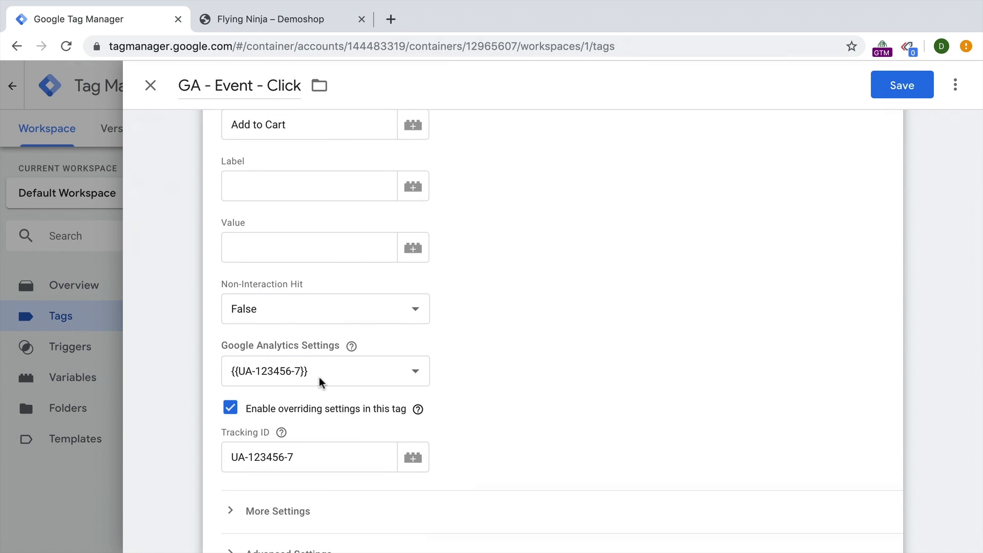
Step: Select {{UA-123456-7}} as the tag's settings variable and toggle overriding settings off and back on
click(321, 383)
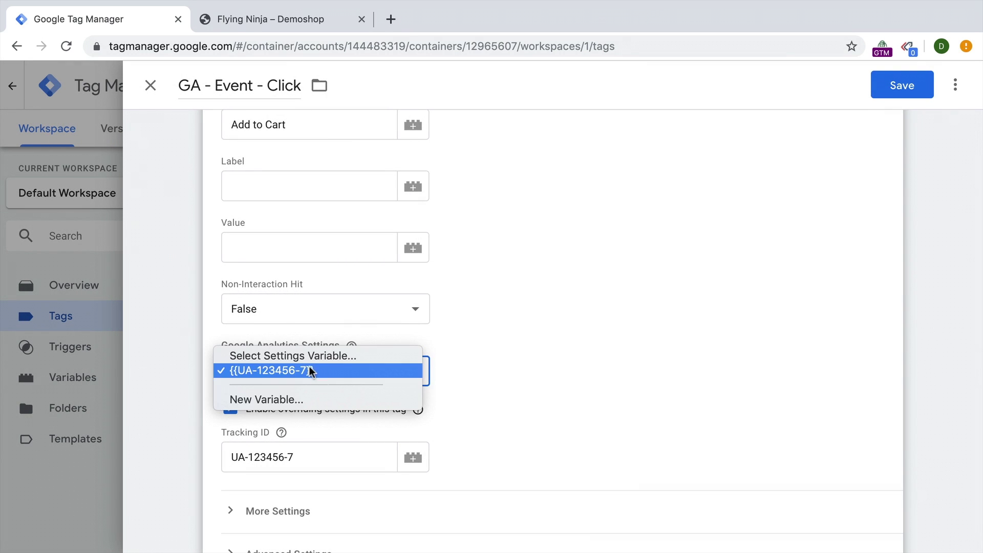
click(306, 370)
click(230, 409)
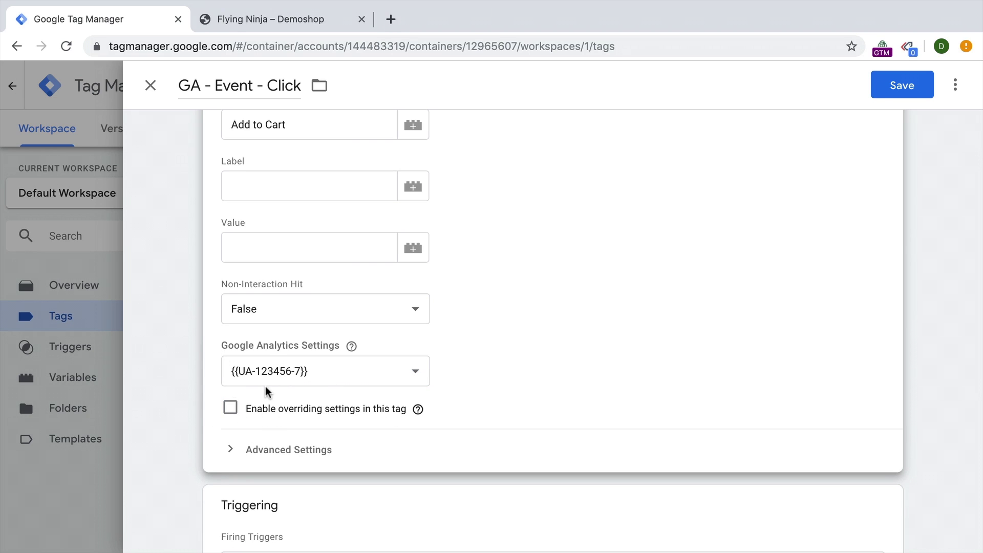
click(226, 414)
Step: Review the More Settings and Advertising sections, then disable overriding and save GA - Event - Click
scroll(231, 410, down, 3)
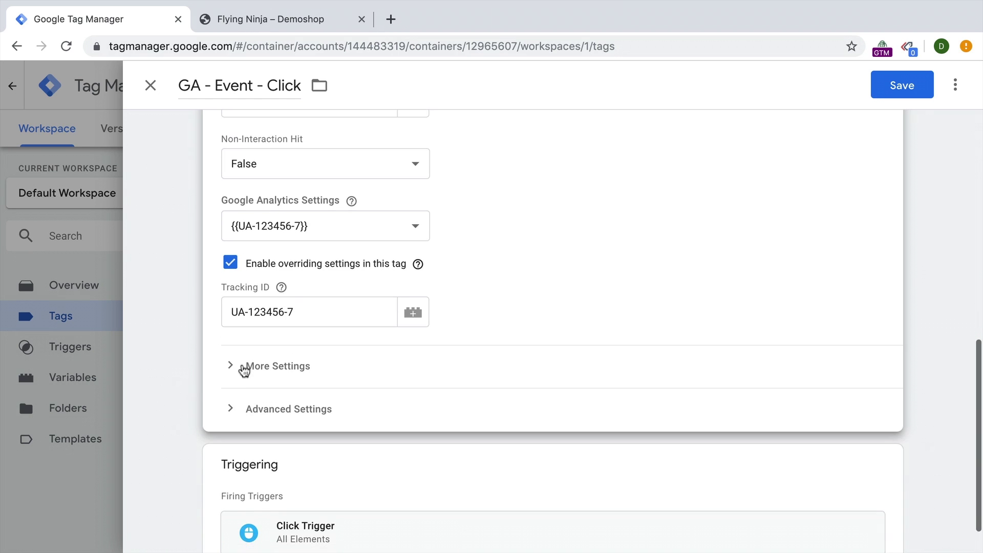
click(241, 368)
scroll(338, 461, down, 1)
scroll(328, 522, down, 3)
click(336, 394)
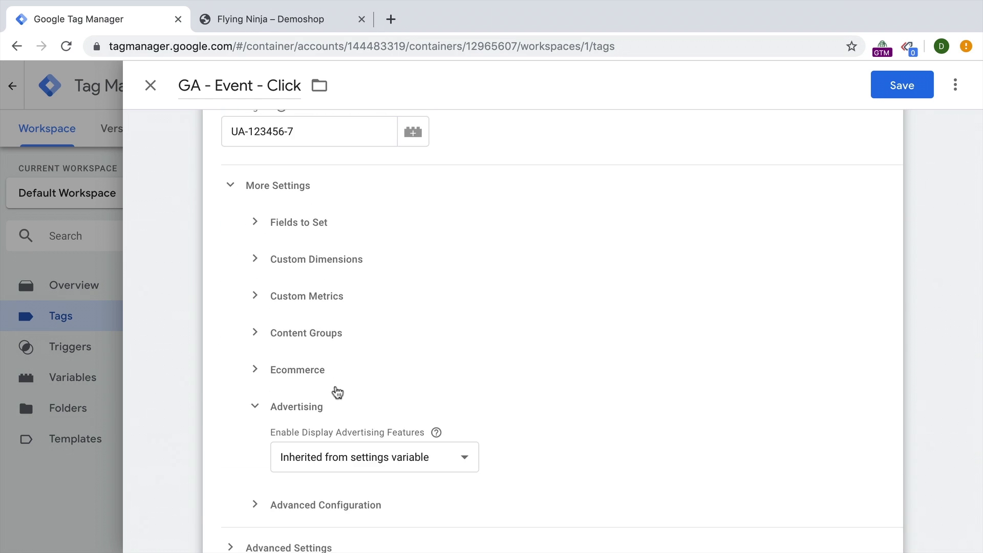
scroll(318, 399, up, 6)
click(227, 490)
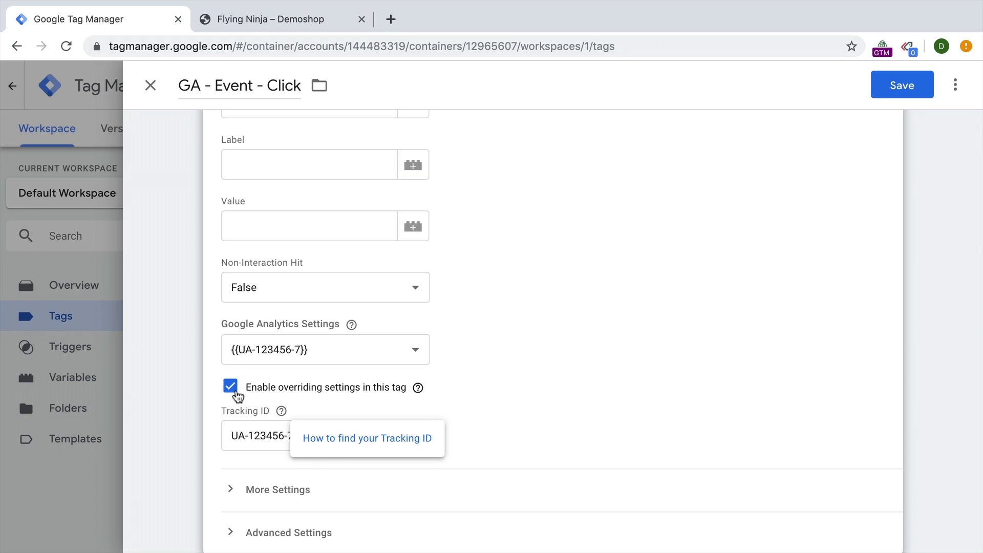
click(232, 388)
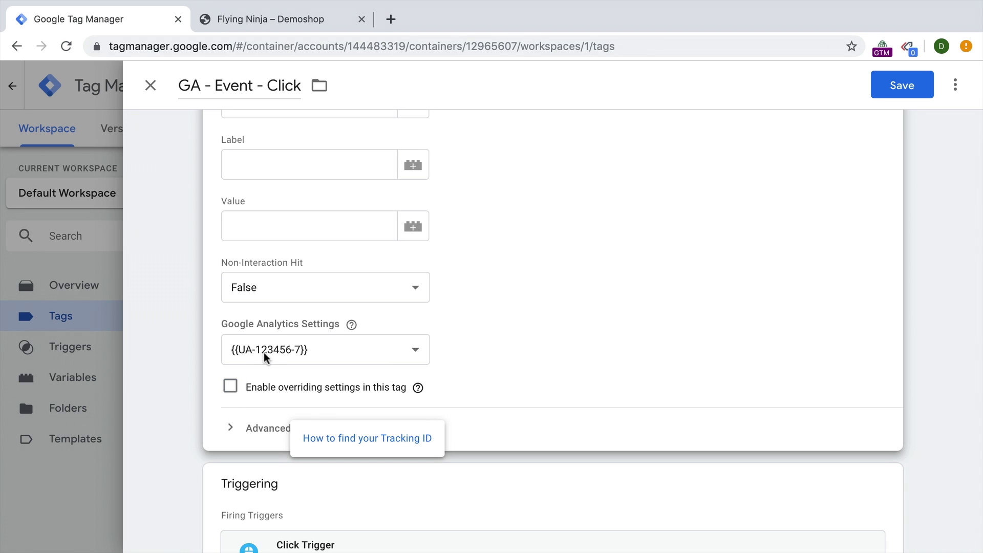
click(910, 91)
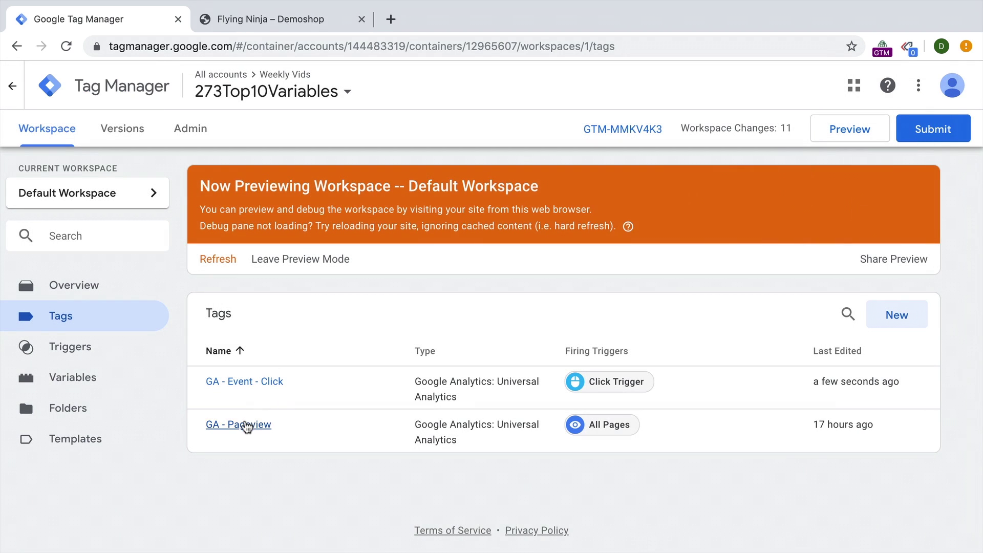
Step: Switch GA - Pageview to the {{UA-123456-7}} settings variable without overriding, and save it
click(246, 425)
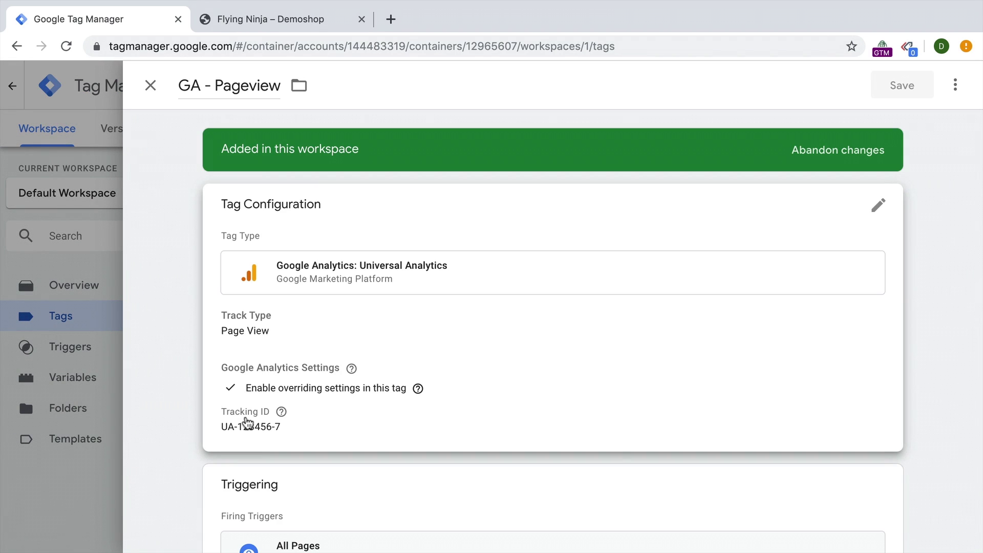
click(246, 427)
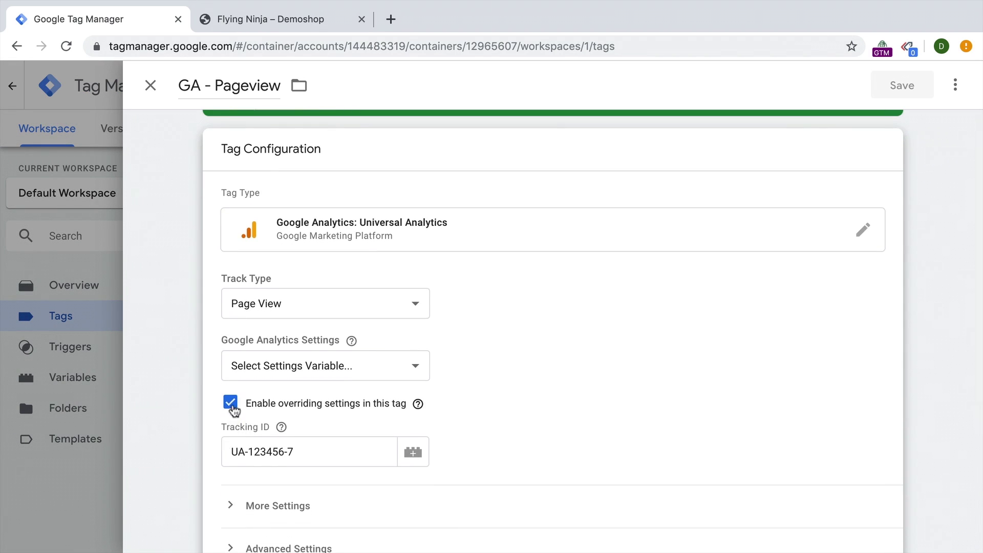
click(231, 404)
click(275, 368)
click(275, 378)
click(891, 86)
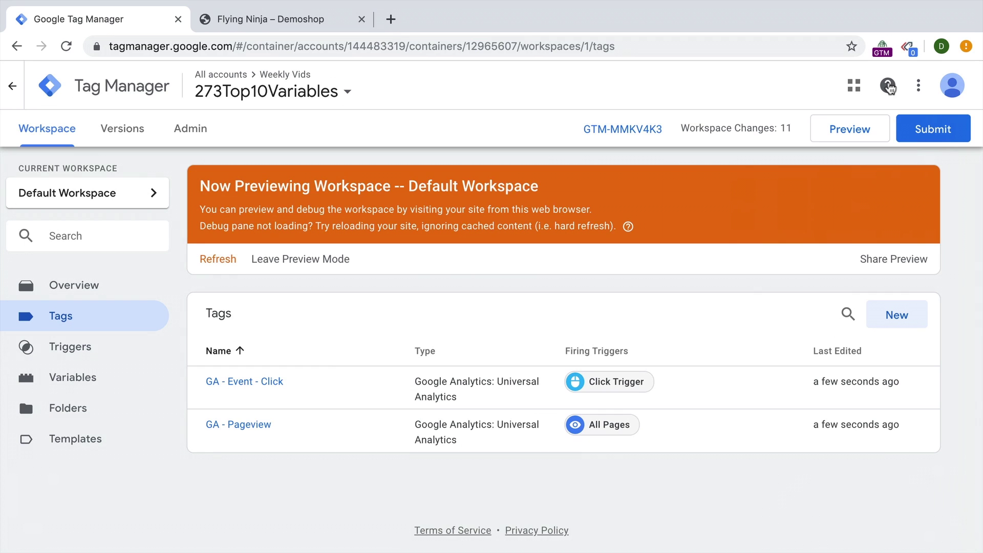
click(91, 370)
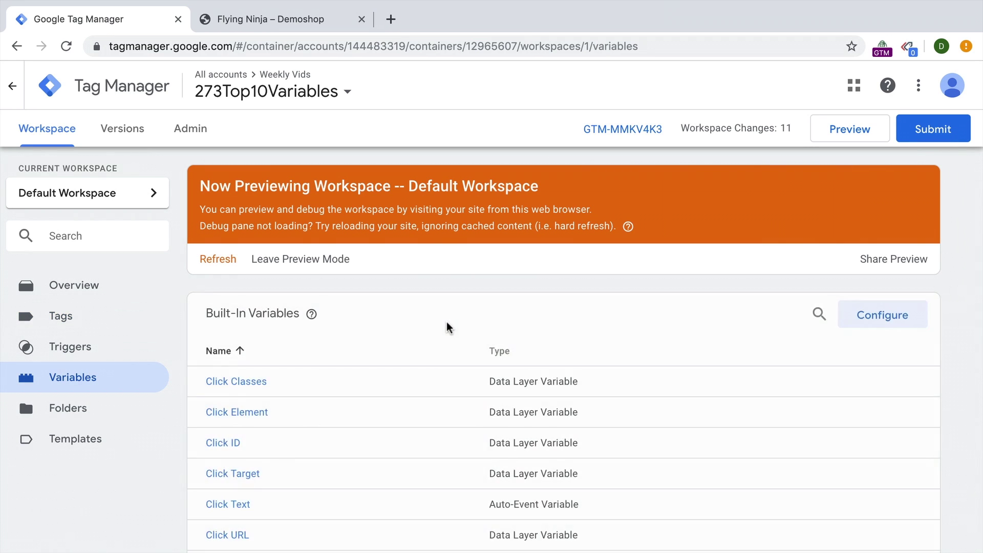
Step: In the UA-123456-7 settings variable, add custom dimension index 1 with value {{Click Element}}
scroll(449, 328, down, 7)
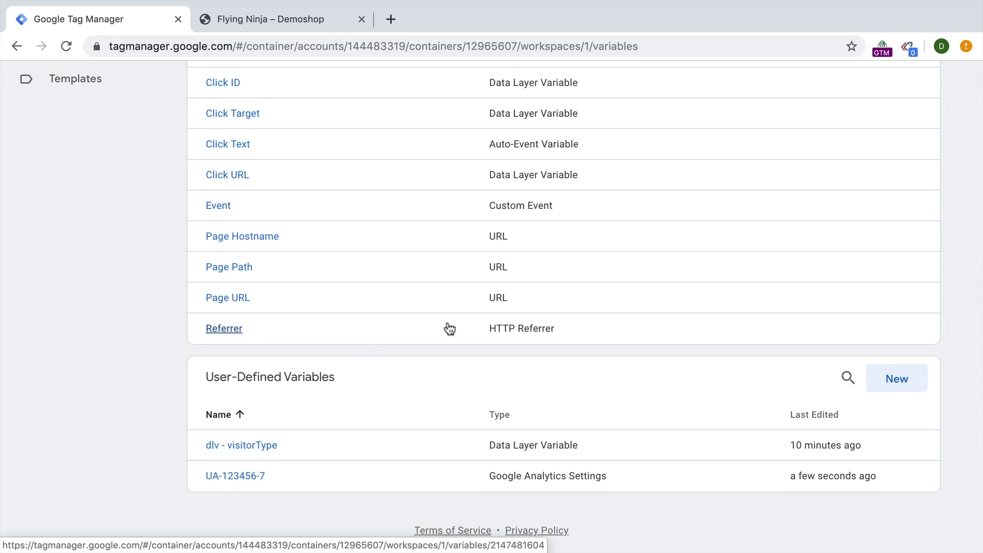
click(238, 479)
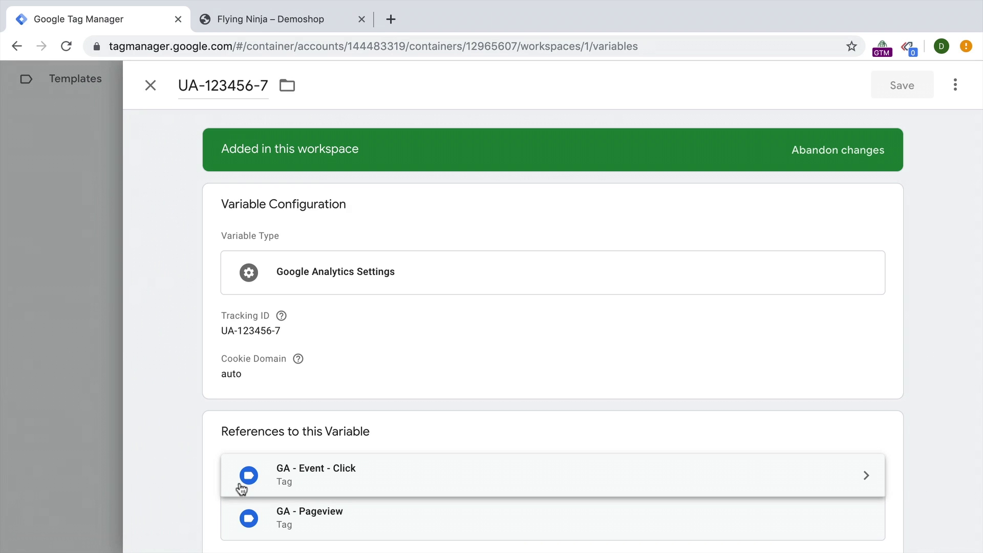
click(420, 374)
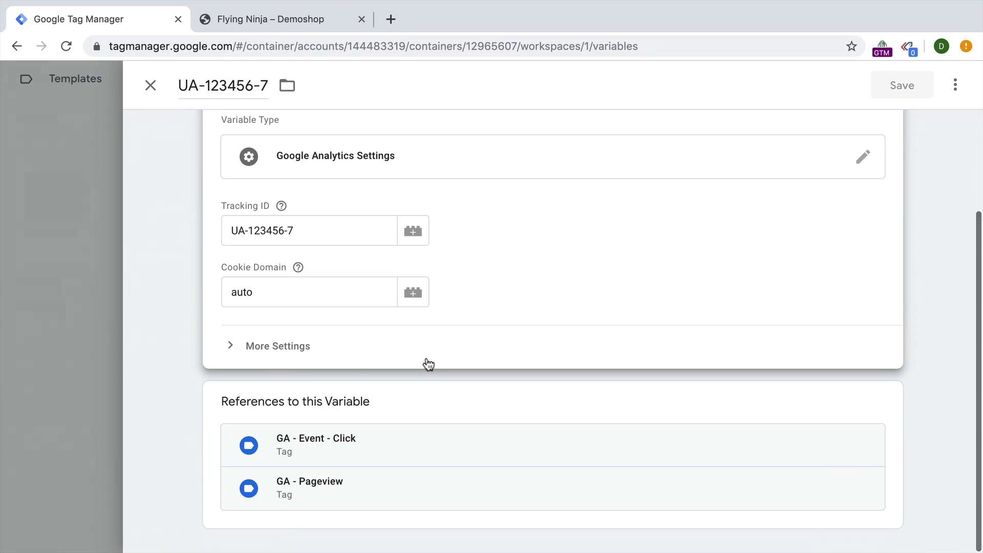
click(296, 348)
scroll(297, 338, down, 3)
click(294, 344)
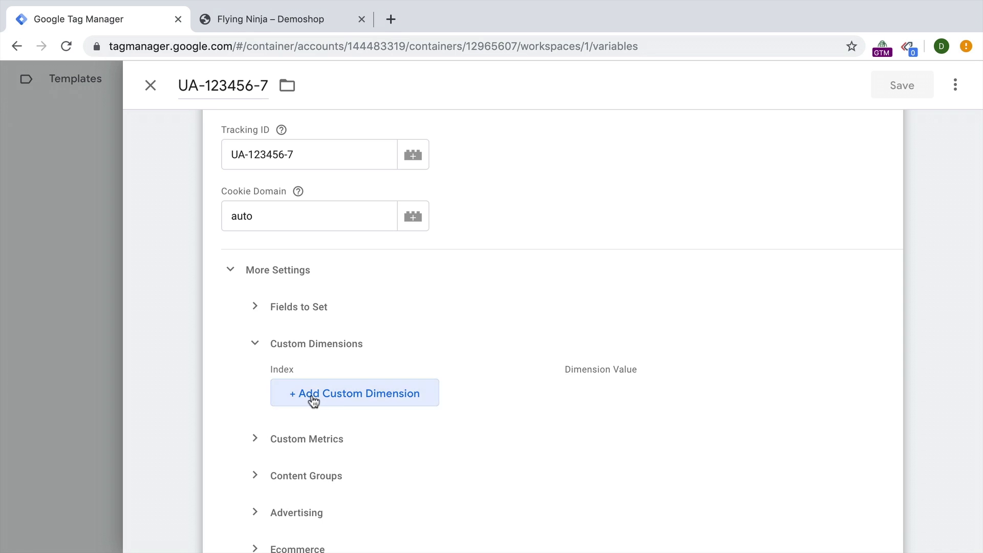
click(312, 396)
text(1)
click(604, 404)
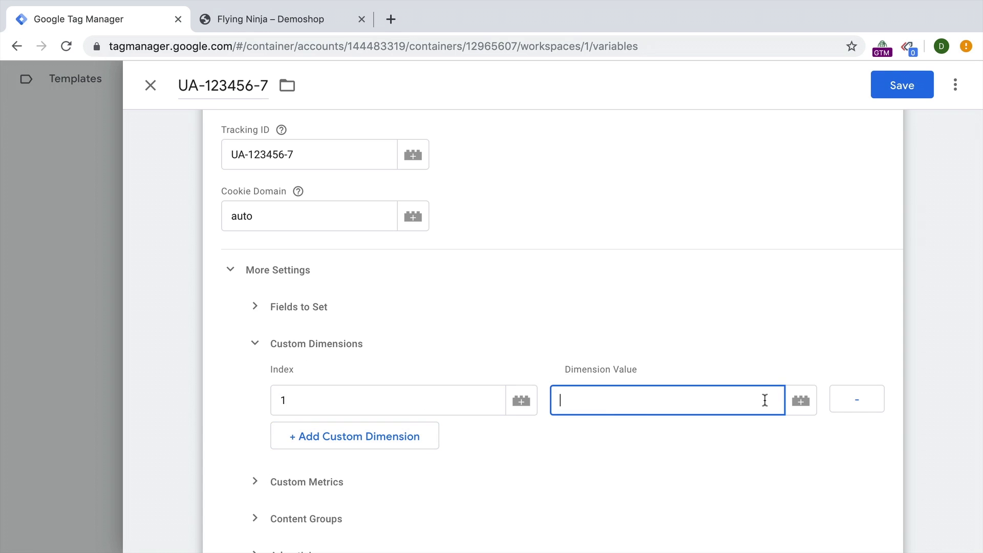
click(800, 400)
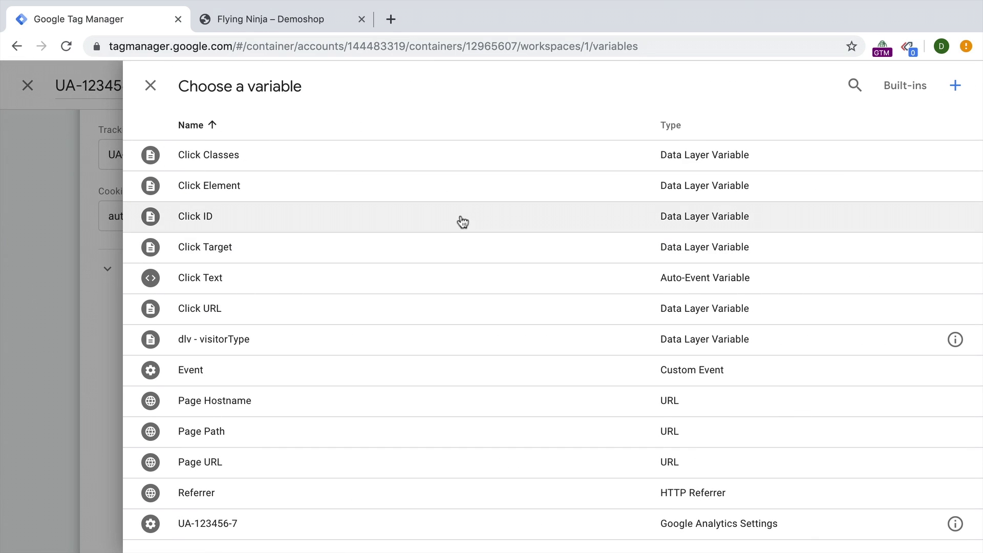
click(460, 190)
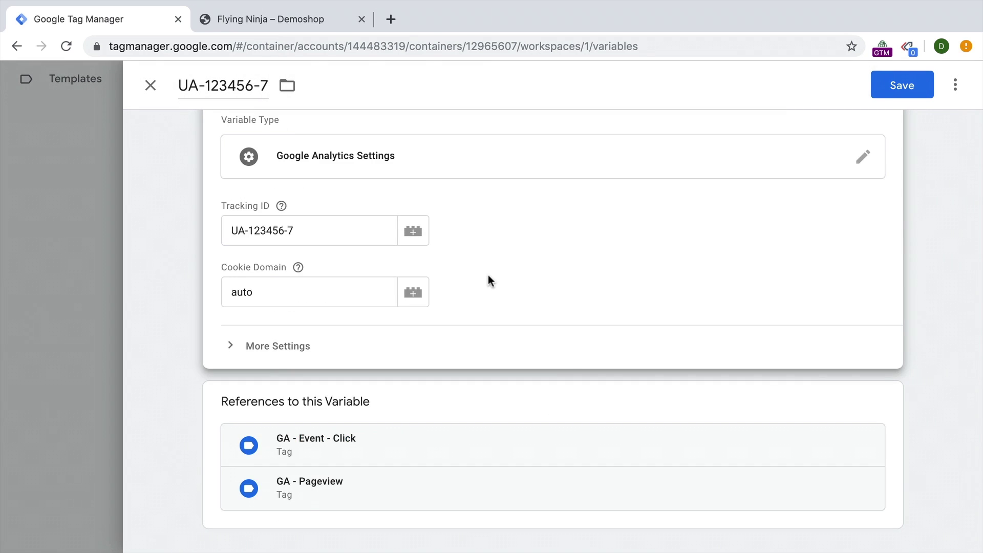
Step: Add an anonymizeIp field to set with value true
click(230, 346)
scroll(235, 346, down, 2)
click(260, 308)
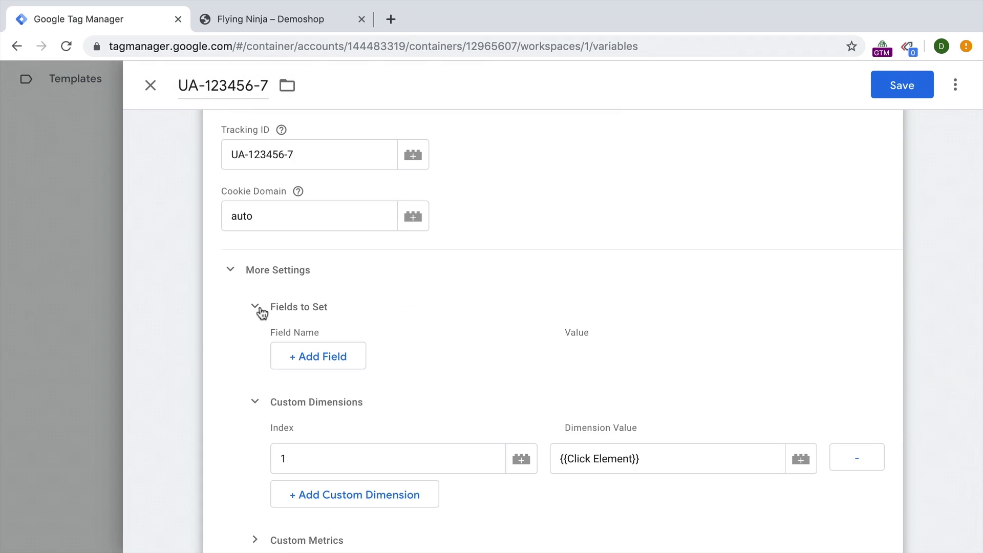
click(325, 361)
click(321, 362)
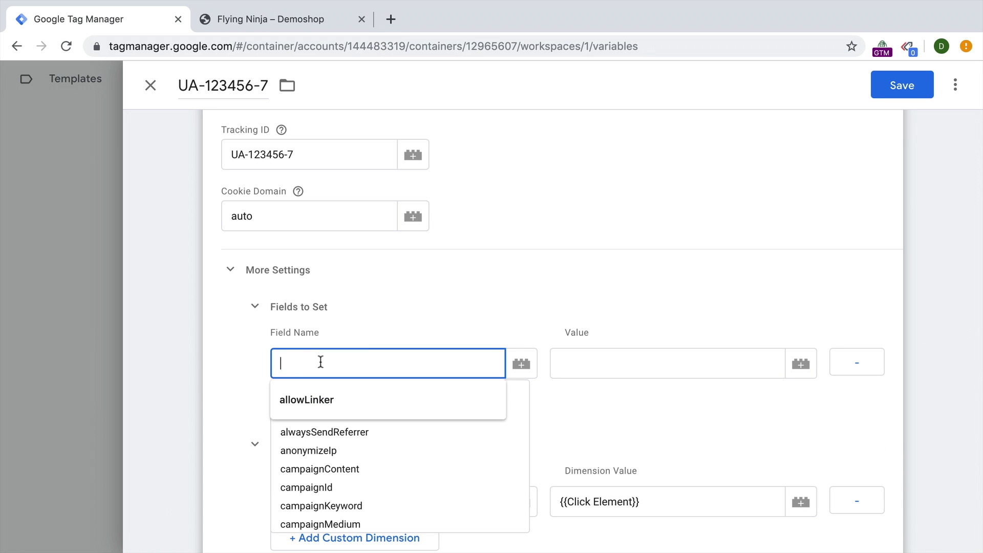
click(312, 451)
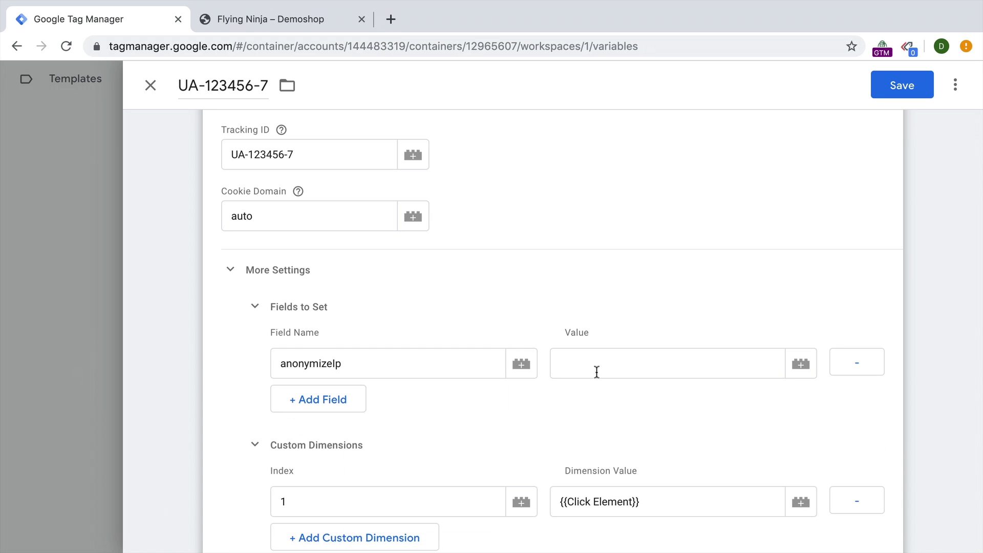
click(612, 360)
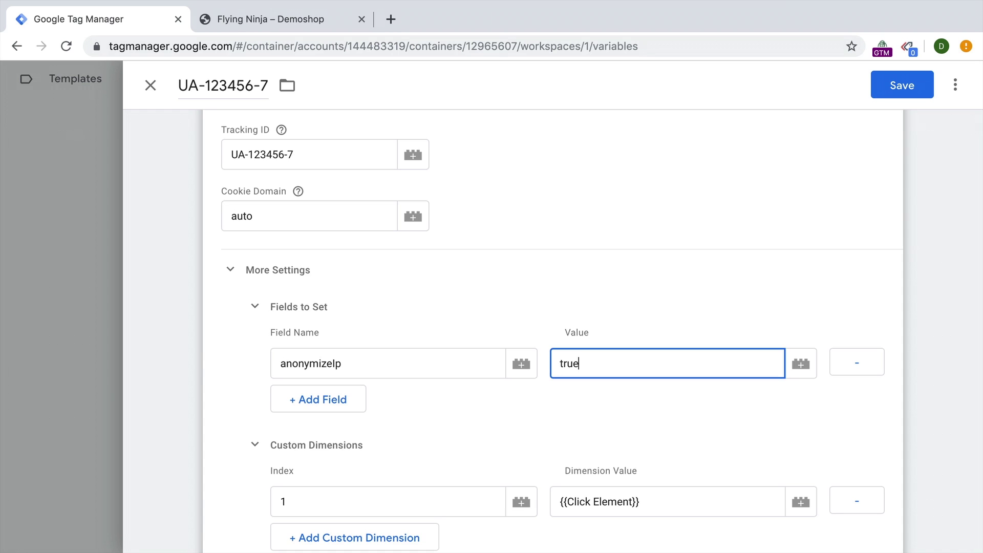
Step: Enter demoshop.com as the cross-domain auto link domain and save the variable
scroll(604, 364, down, 8)
click(348, 311)
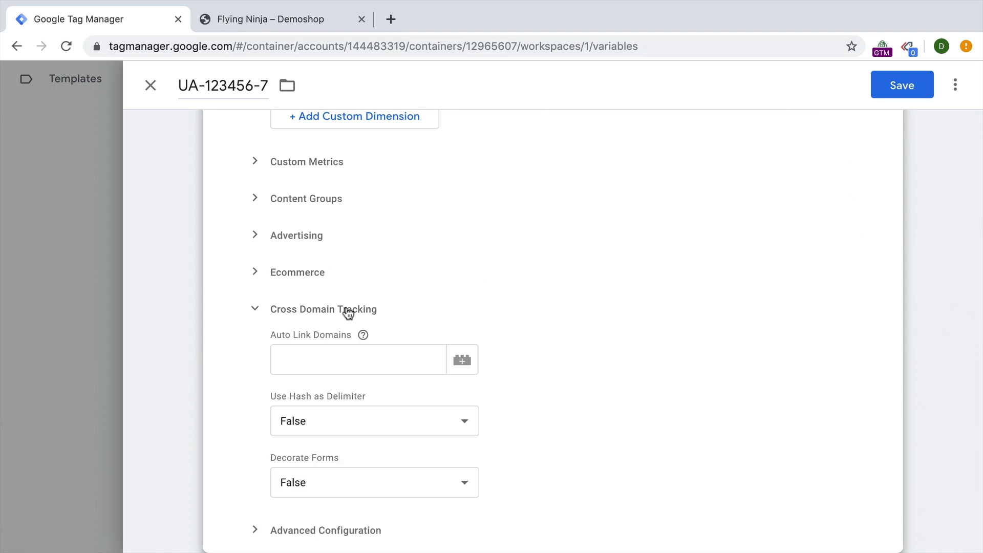
click(334, 361)
text(demoshop.com)
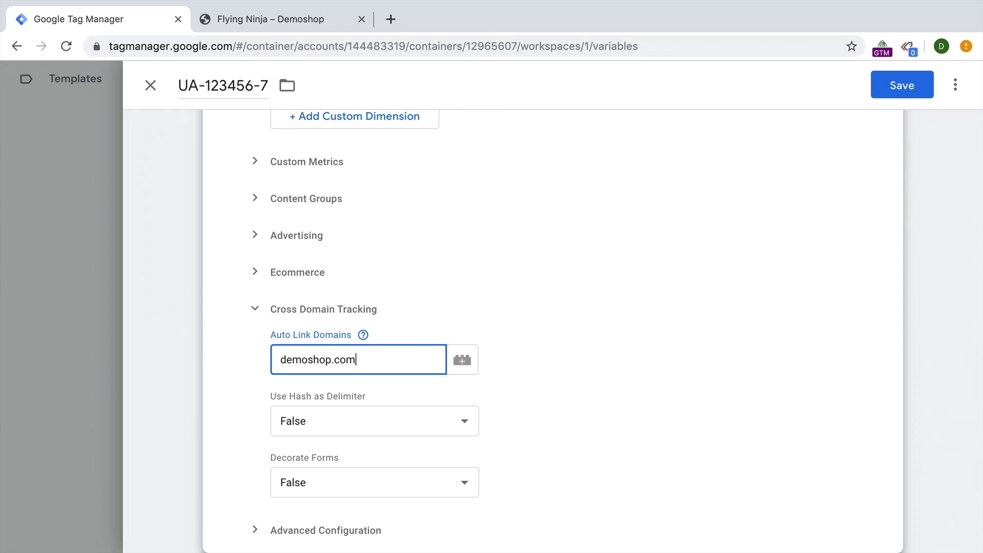
scroll(554, 328, up, 8)
click(888, 82)
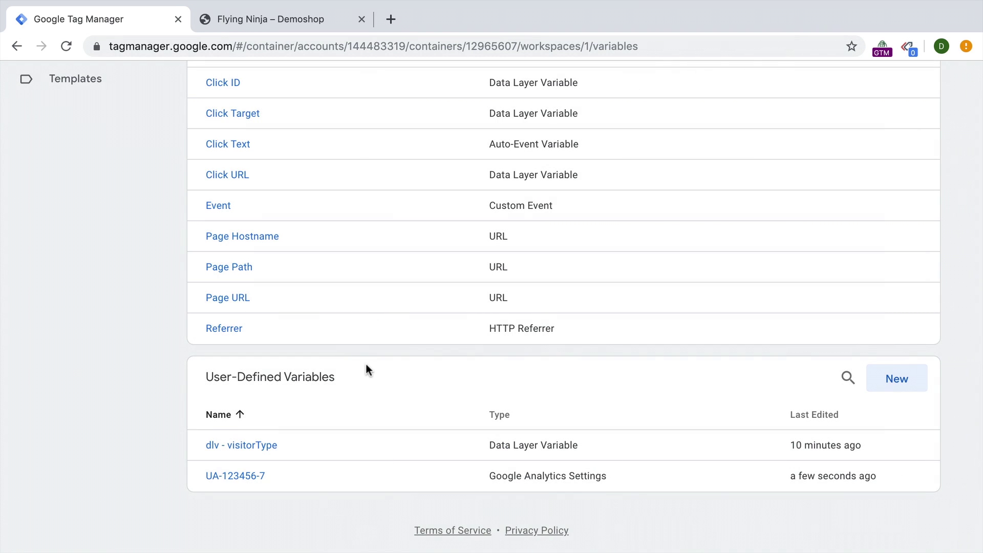
scroll(365, 363, up, 10)
Step: Inspect the search results address, selecting its query string and the search term 'ninja'
click(104, 317)
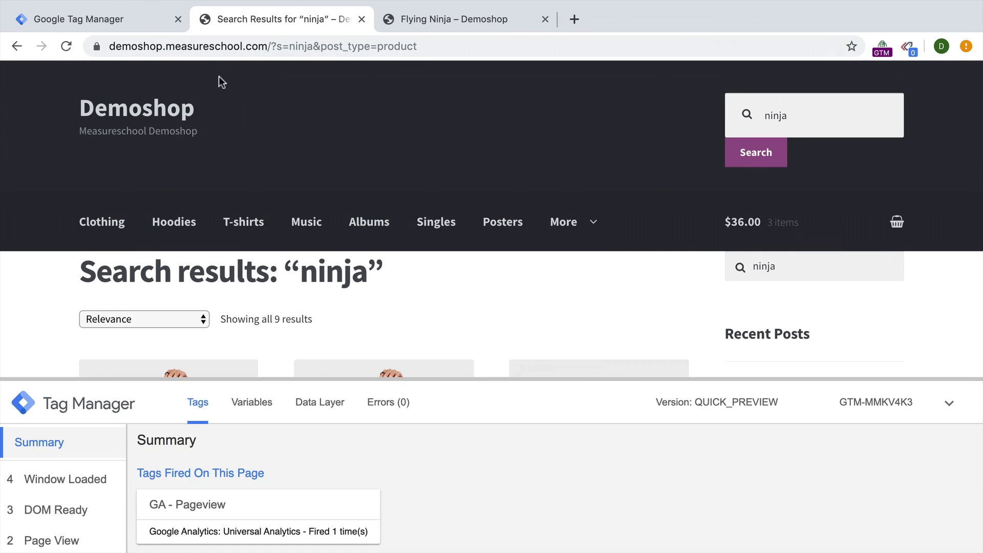
drag(270, 46, 480, 48)
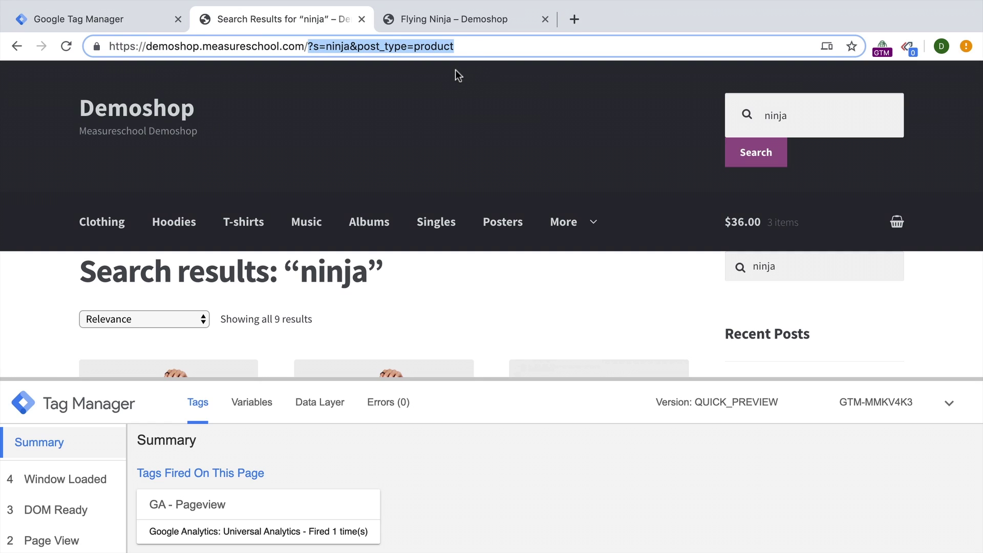
double_click(339, 48)
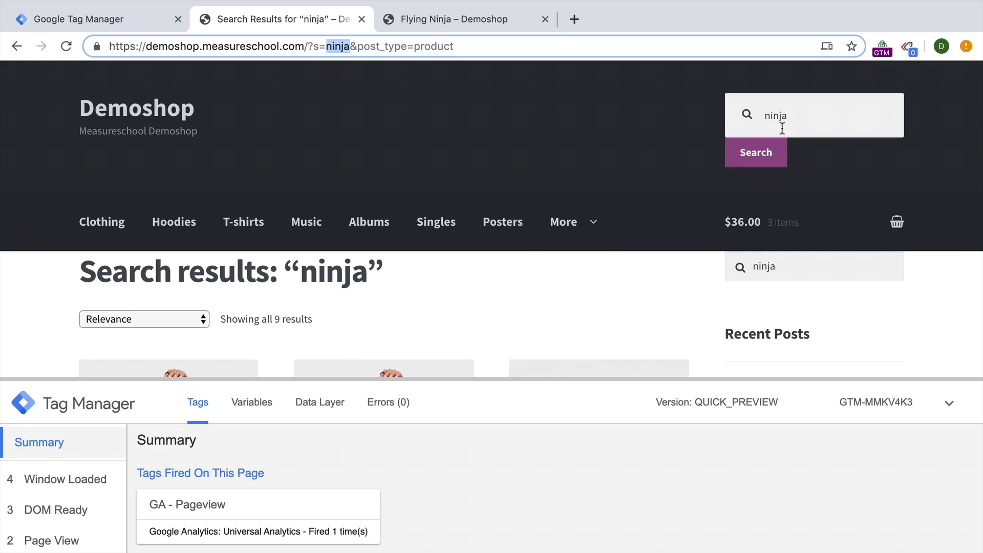
click(398, 78)
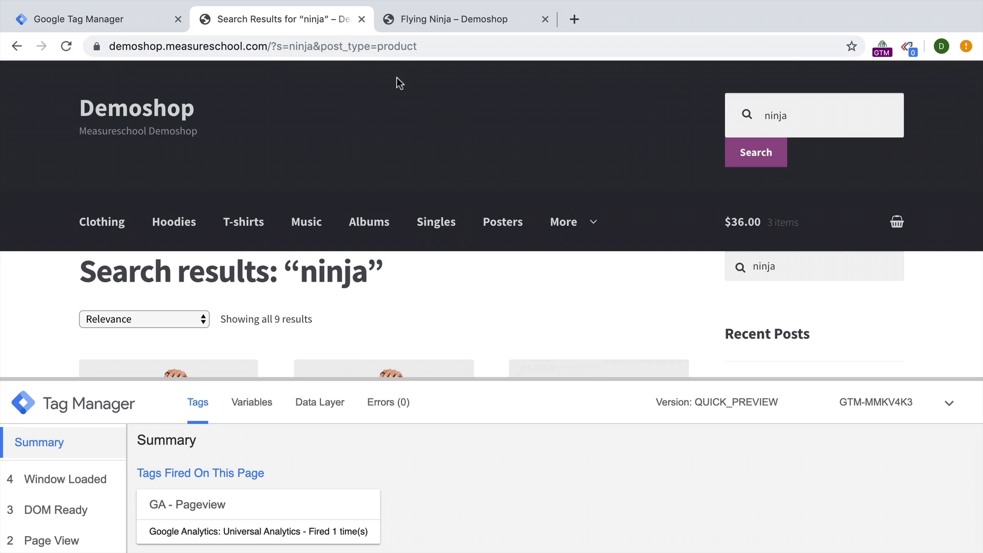
Step: Start a URL variable with the Query component, checking the search URL's 's' parameter name
click(61, 20)
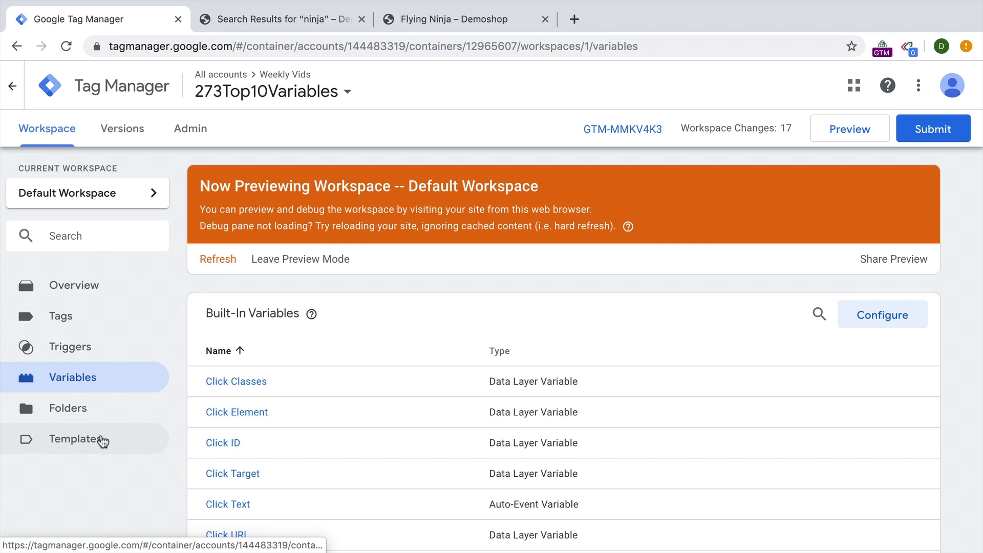
scroll(410, 409, down, 10)
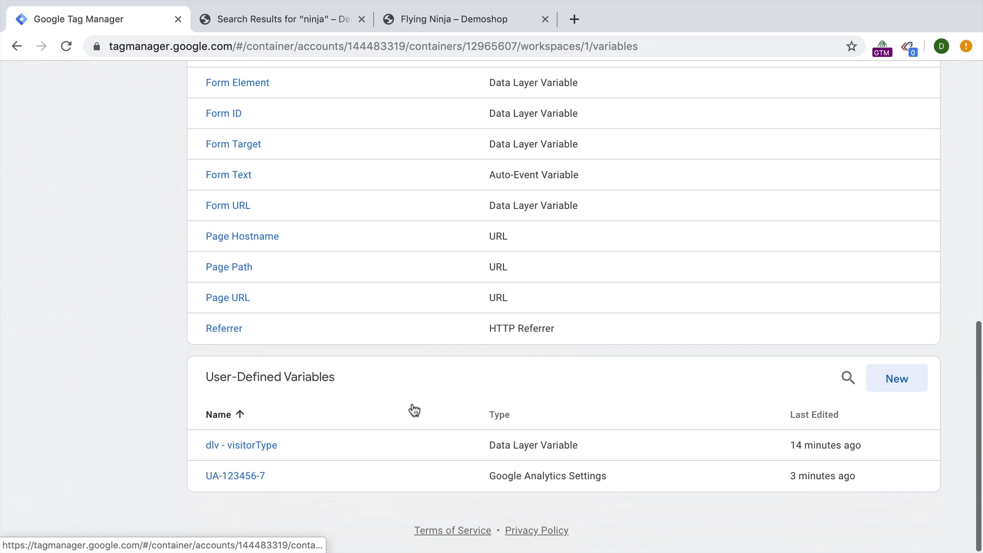
click(913, 383)
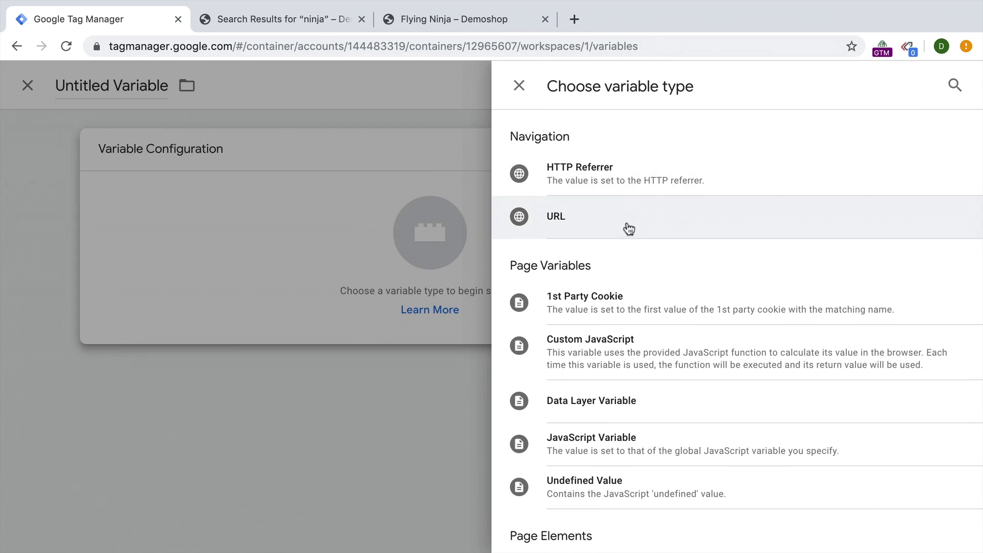
click(627, 232)
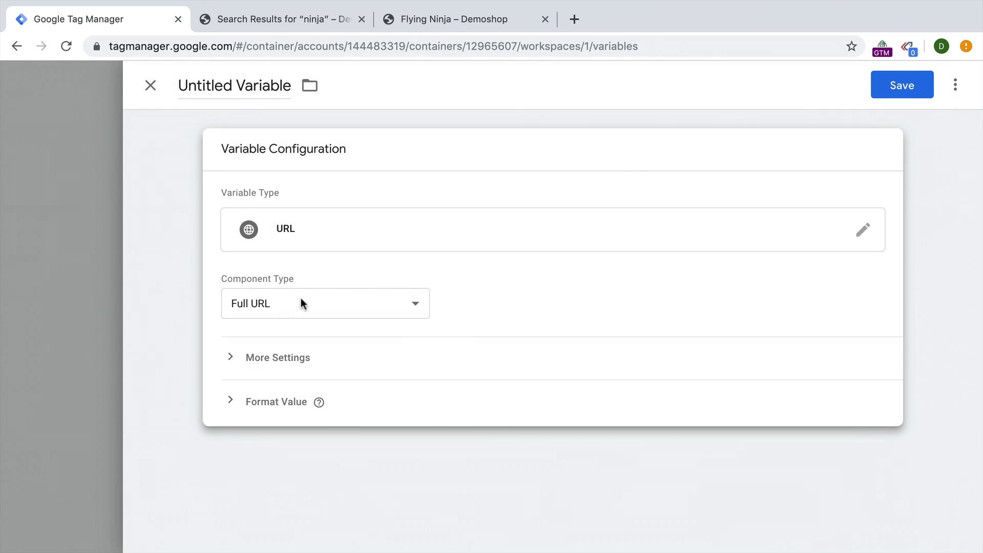
click(301, 303)
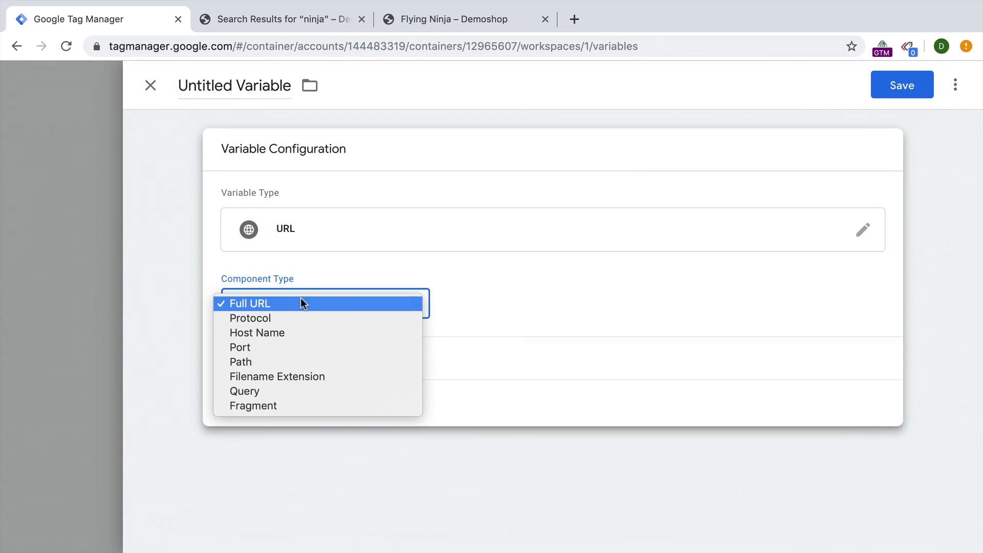
click(264, 394)
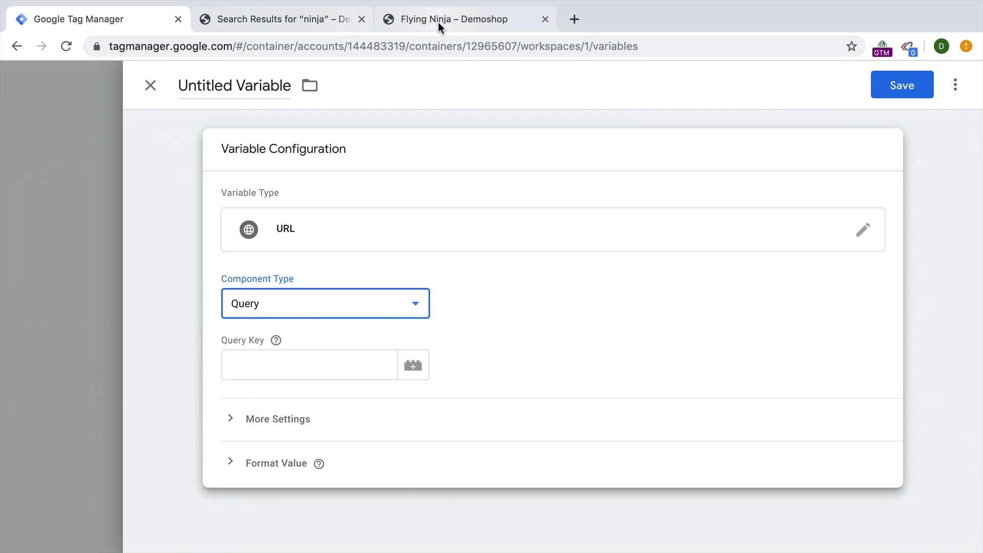
click(316, 18)
double_click(313, 47)
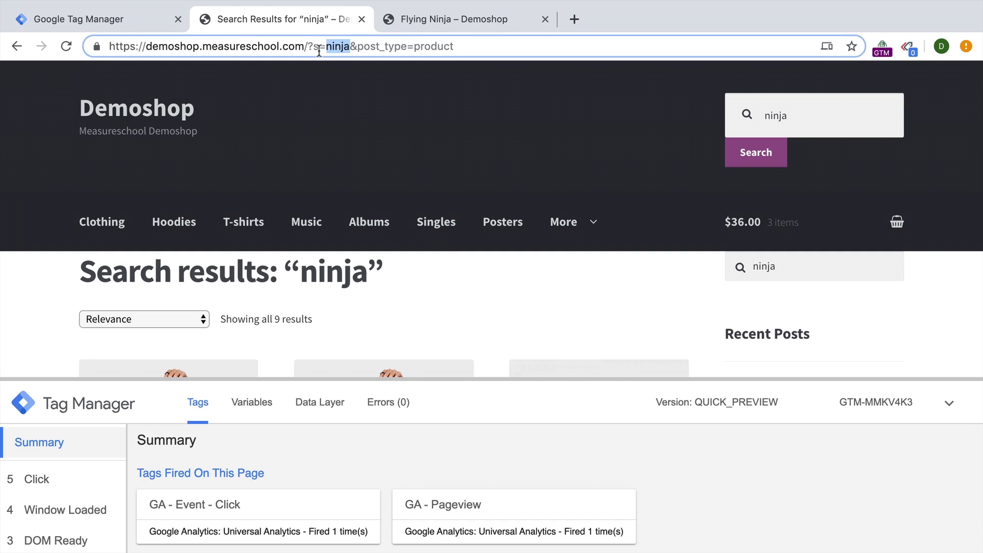
double_click(316, 46)
Step: Set the query key to 's', name the variable 'url - query s' and save it
click(127, 21)
click(241, 367)
text(s)
double_click(263, 85)
key(ctrl+a)
text(url - query s)
click(899, 84)
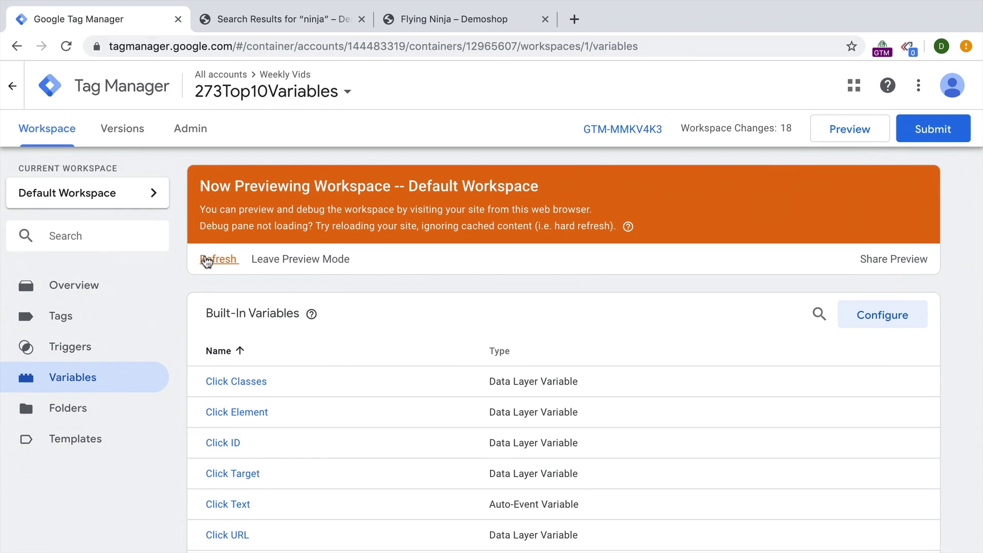
Step: Refresh the preview, reload the search results page and inspect DOM Ready's variable values
click(210, 257)
click(300, 19)
key(ctrl+r)
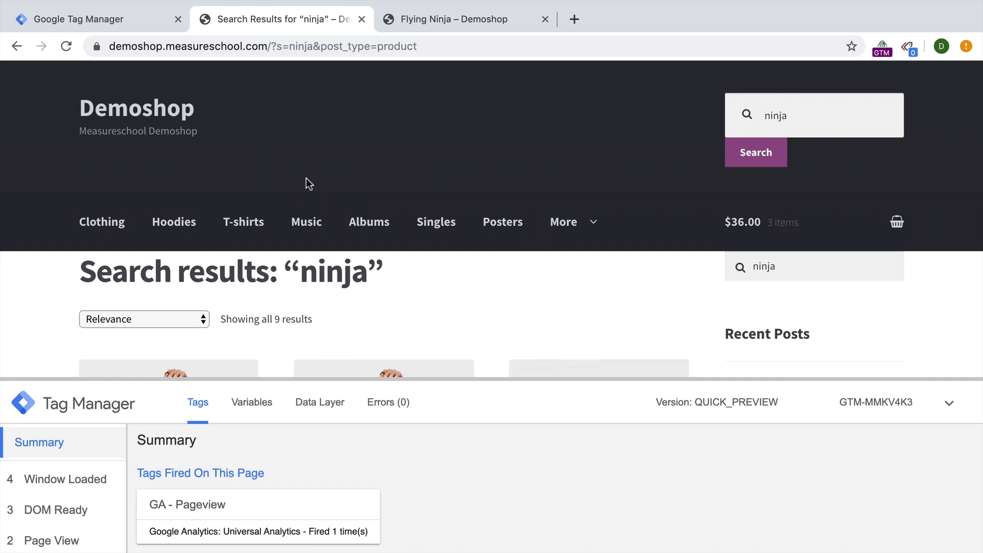
click(72, 509)
click(252, 402)
scroll(224, 481, down, 10)
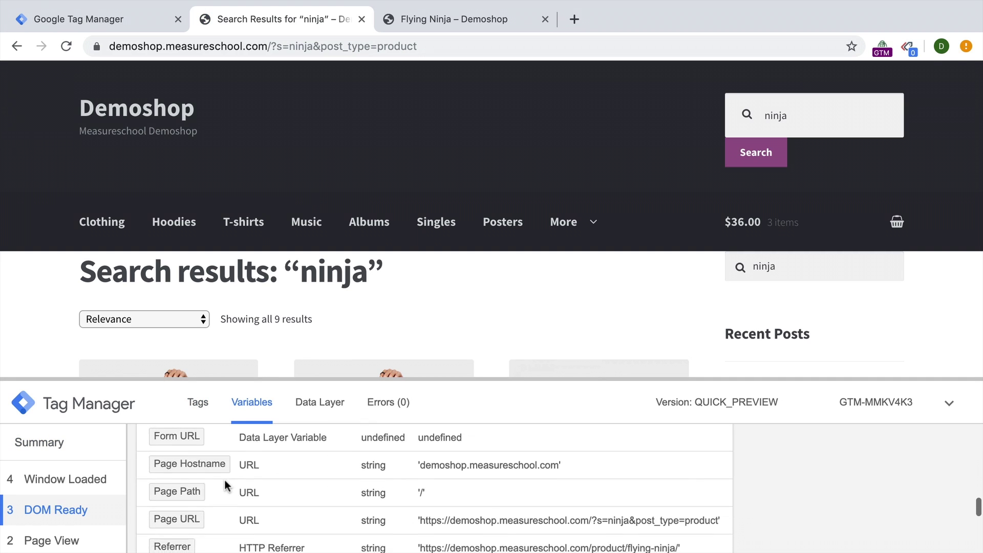
scroll(224, 480, down, 5)
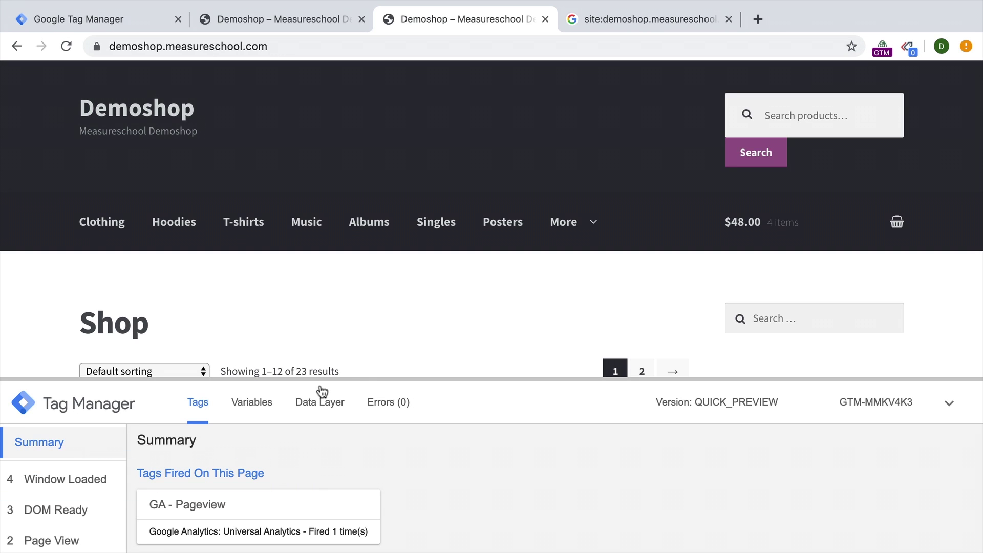
Step: Enlarge the debug pane and review the Page View event's variable values
drag(326, 378, 340, 205)
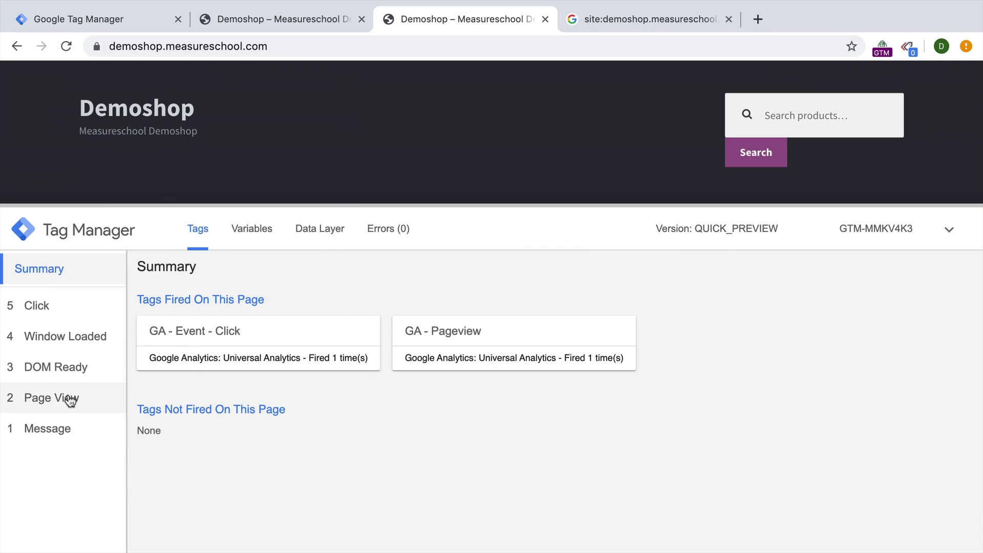
click(70, 401)
click(249, 226)
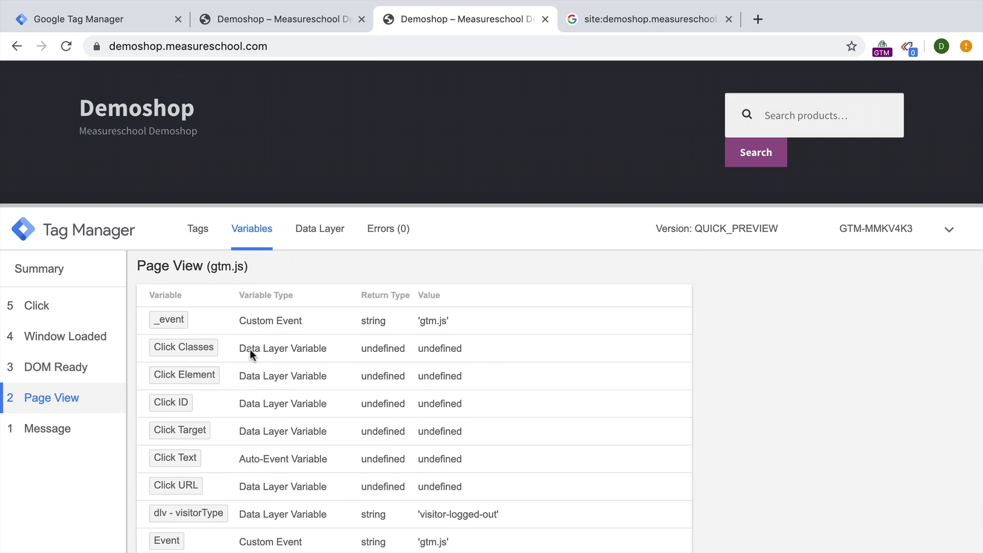
scroll(250, 350, down, 10)
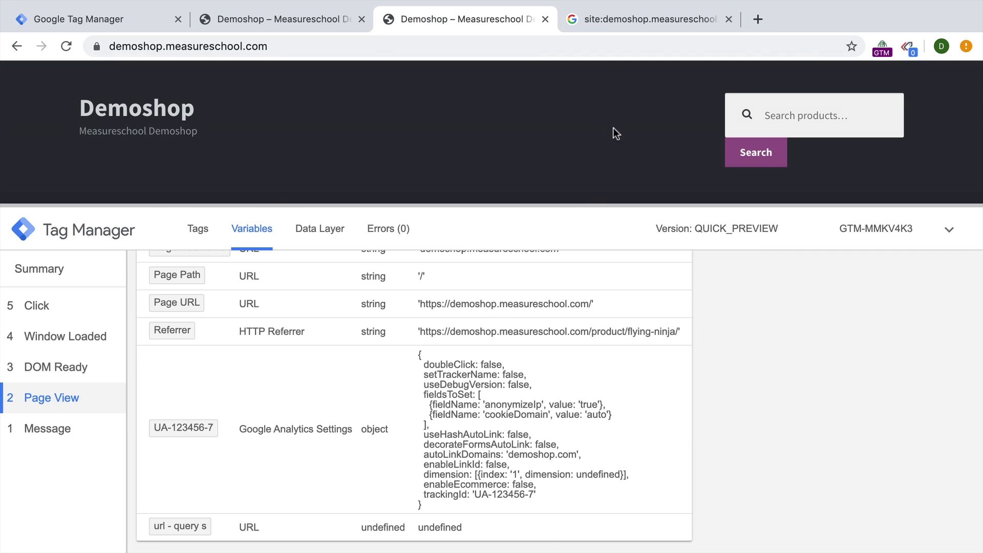
Step: Open the demoshop.measureschool.com search result and check its Page View variables in the debug pane
click(626, 18)
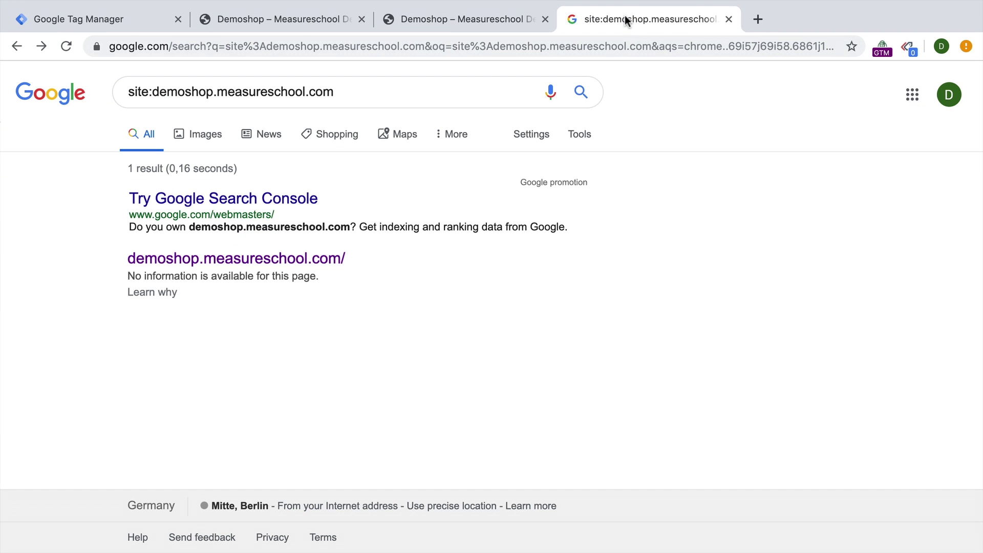
click(264, 262)
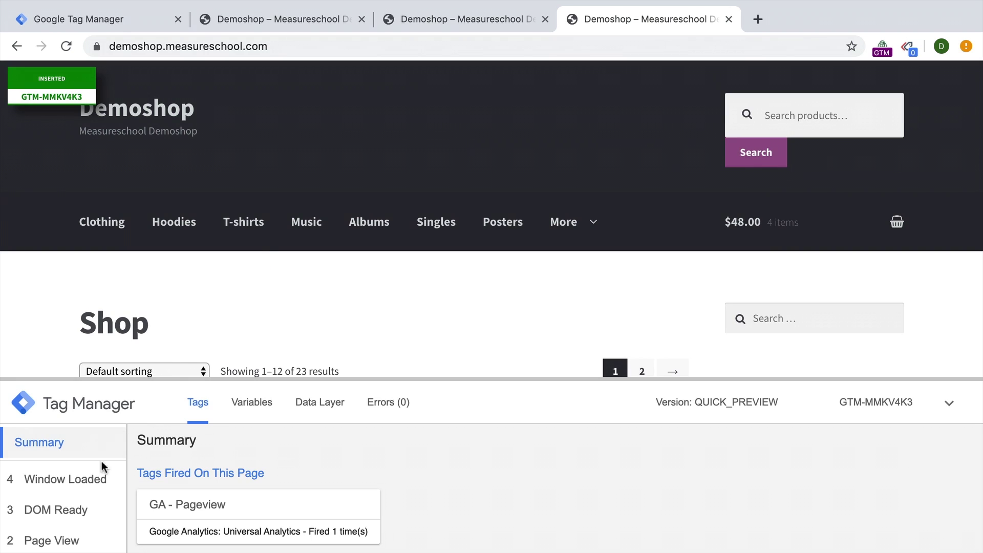
click(31, 540)
click(233, 402)
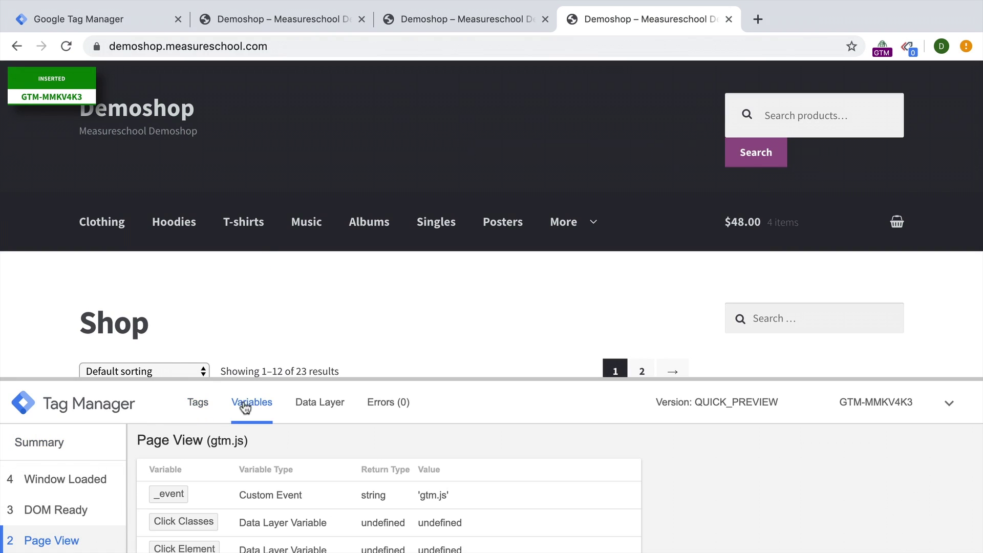
drag(256, 379, 298, 136)
scroll(256, 382, down, 8)
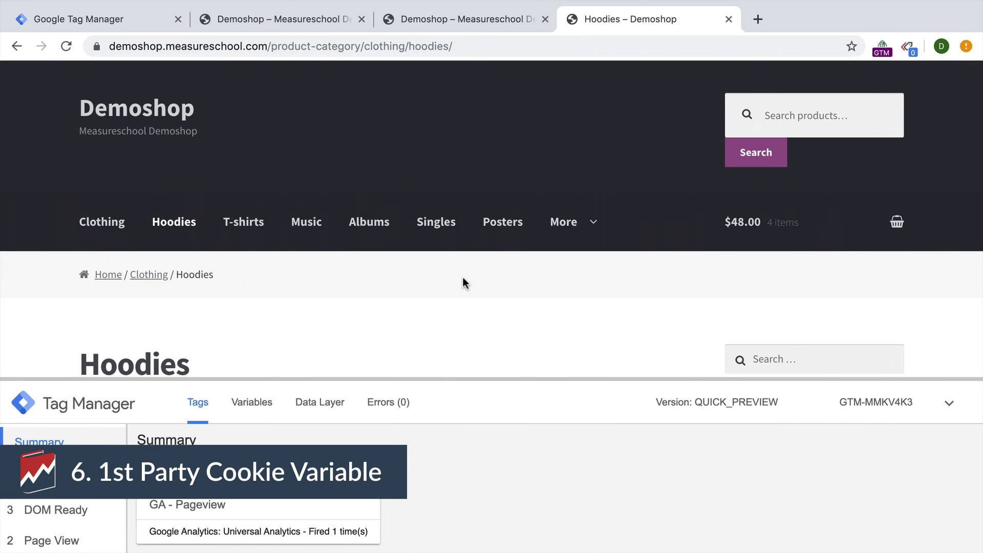
Step: Open the T-shirts category page and view its Data Layer events in the enlarged debug pane
click(227, 222)
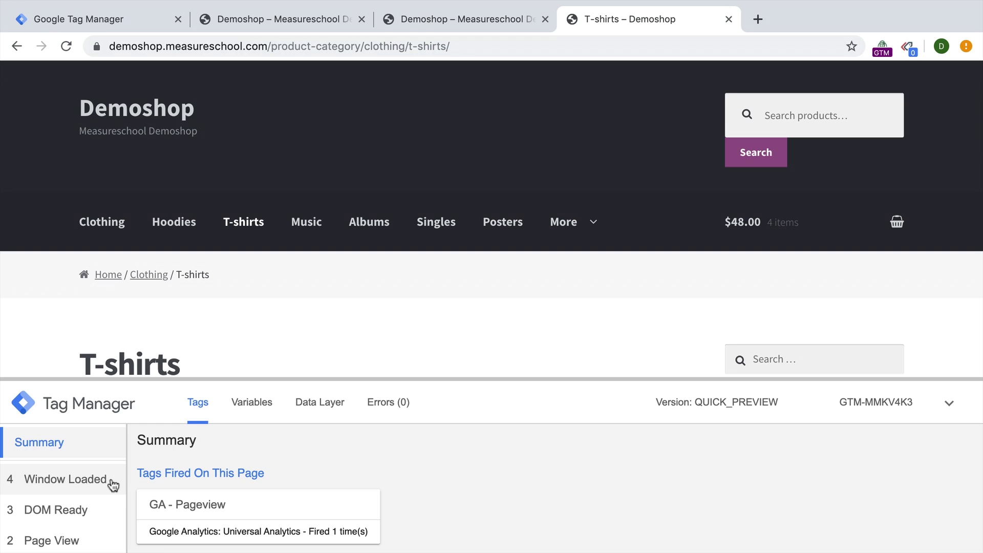
drag(134, 379, 135, 270)
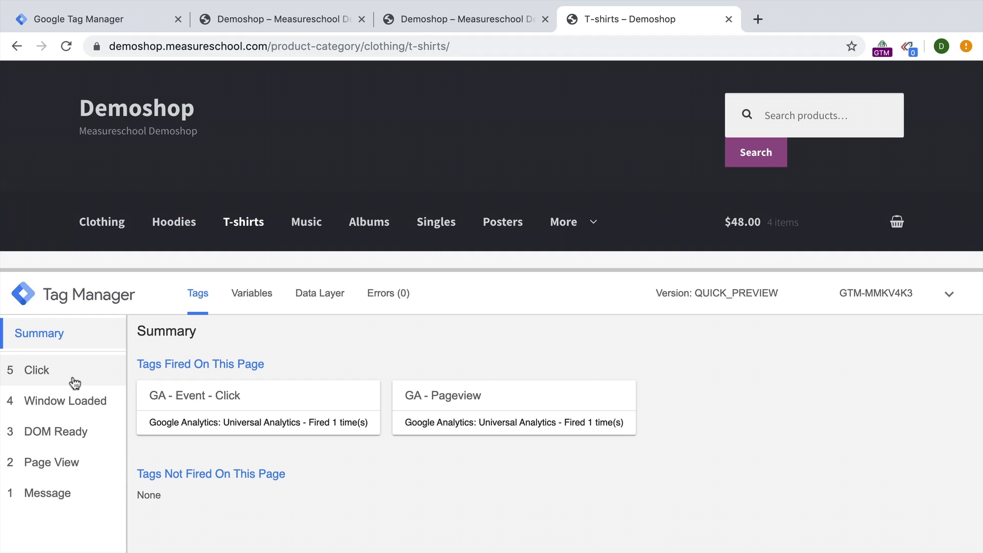
click(340, 299)
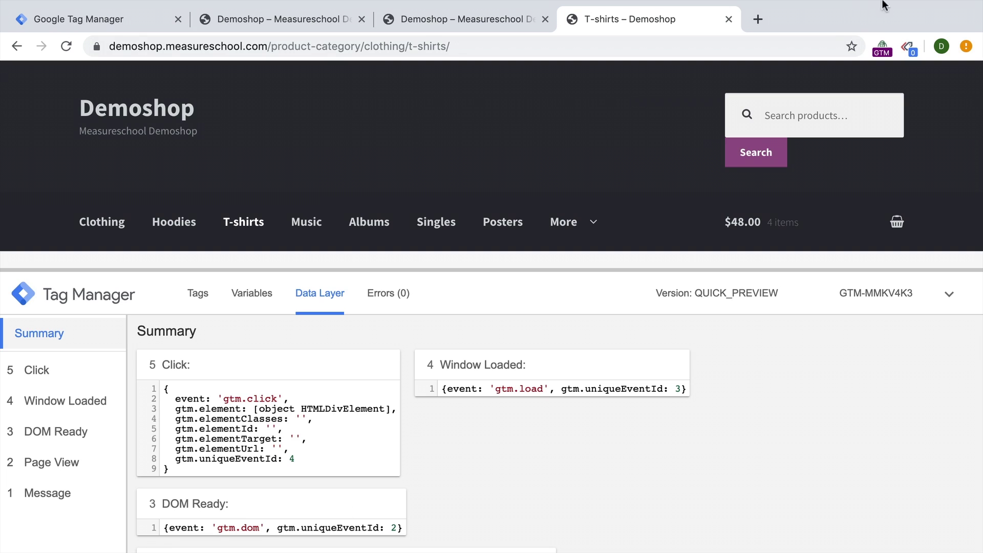
click(966, 47)
Step: Open Developer Tools and locate the newsletterSubscriber cookie, valued true, among the Demoshop cookies
click(967, 47)
click(967, 46)
mouse_move(673, 389)
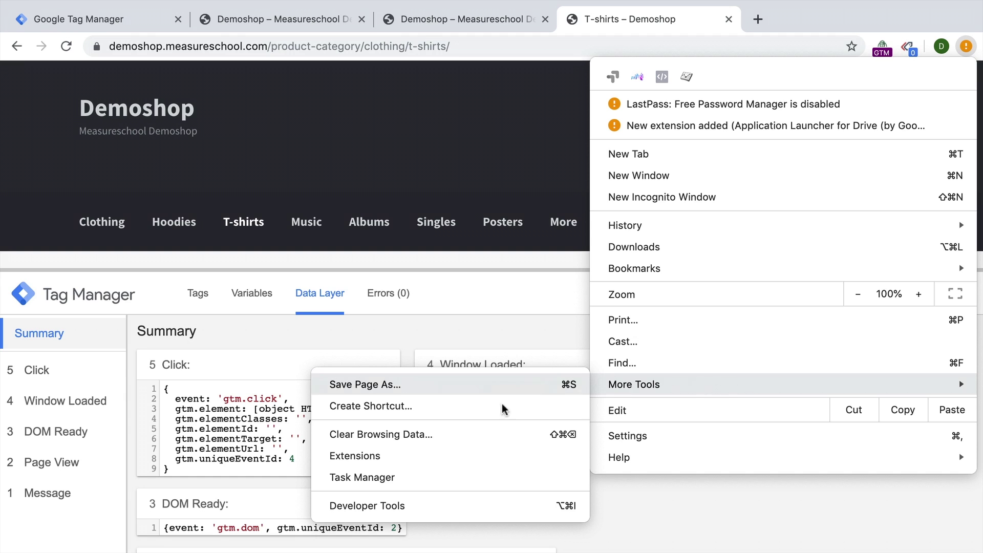
click(402, 506)
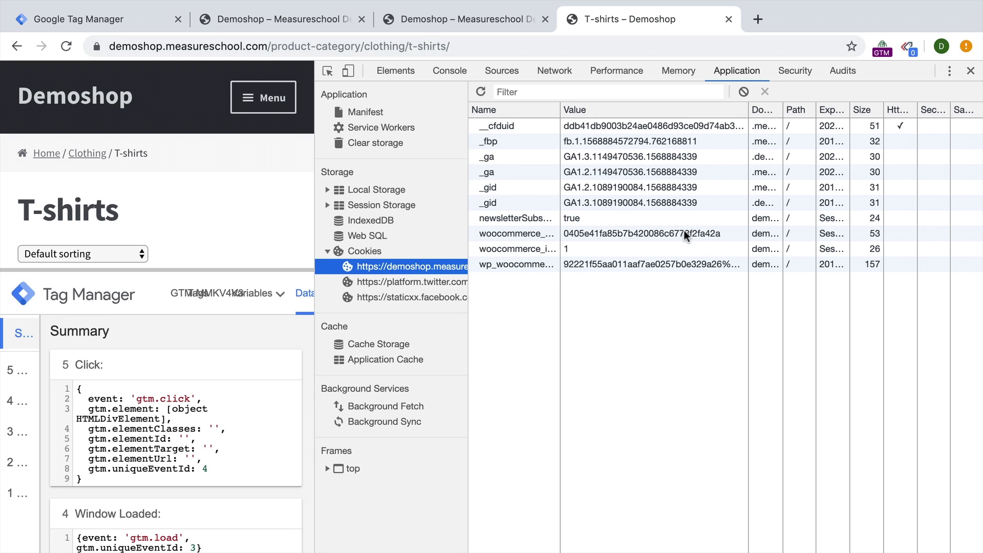
click(514, 220)
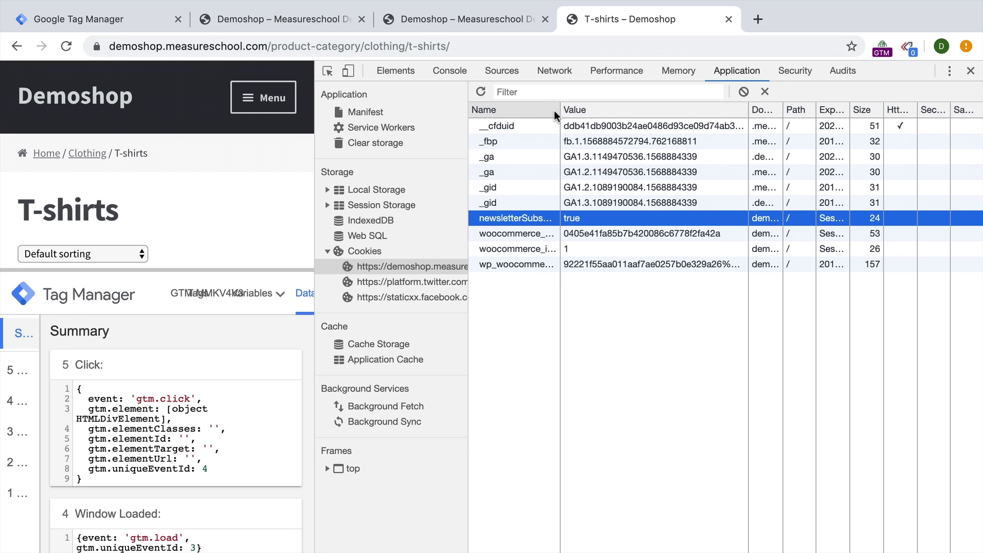
mouse_move(560, 109)
mouse_down()
mouse_move(637, 108)
mouse_move(560, 109)
mouse_up()
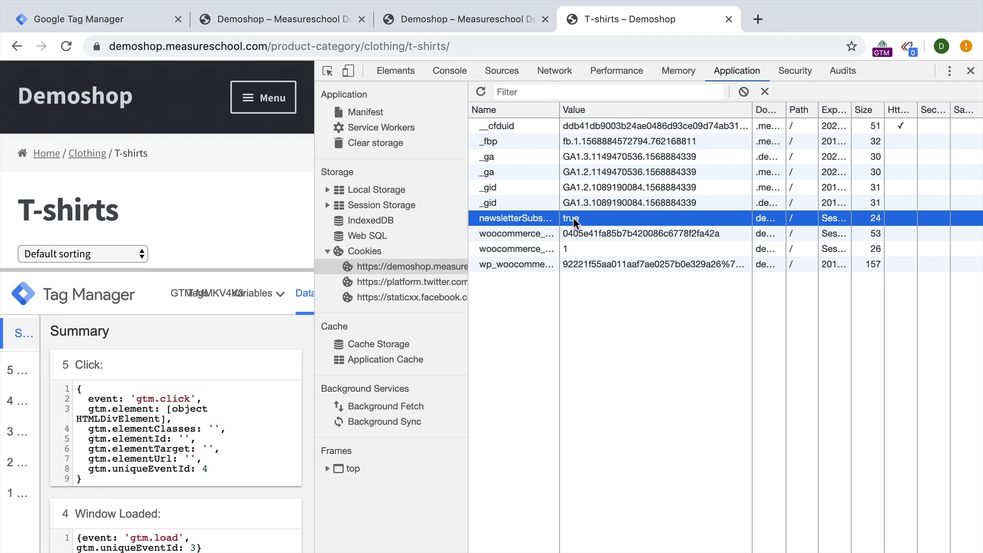
Step: Create a 1st Party Cookie variable reading the newsletterSubscriber cookie
click(76, 21)
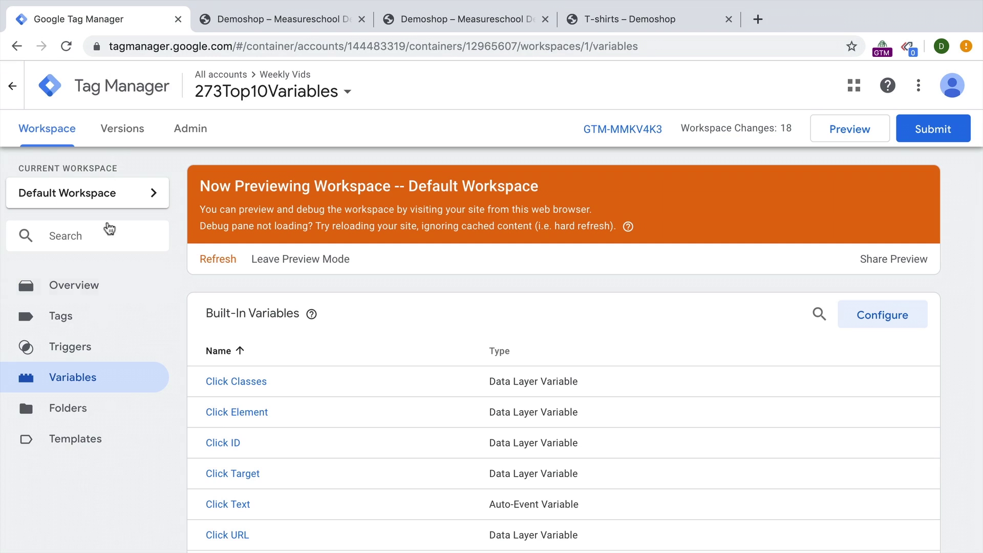
scroll(332, 378, down, 10)
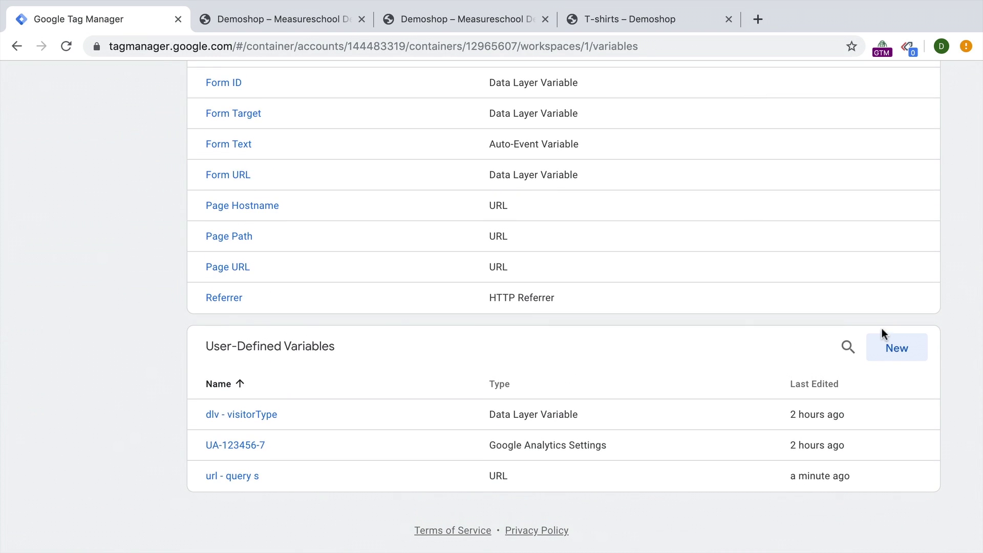
click(889, 338)
click(840, 305)
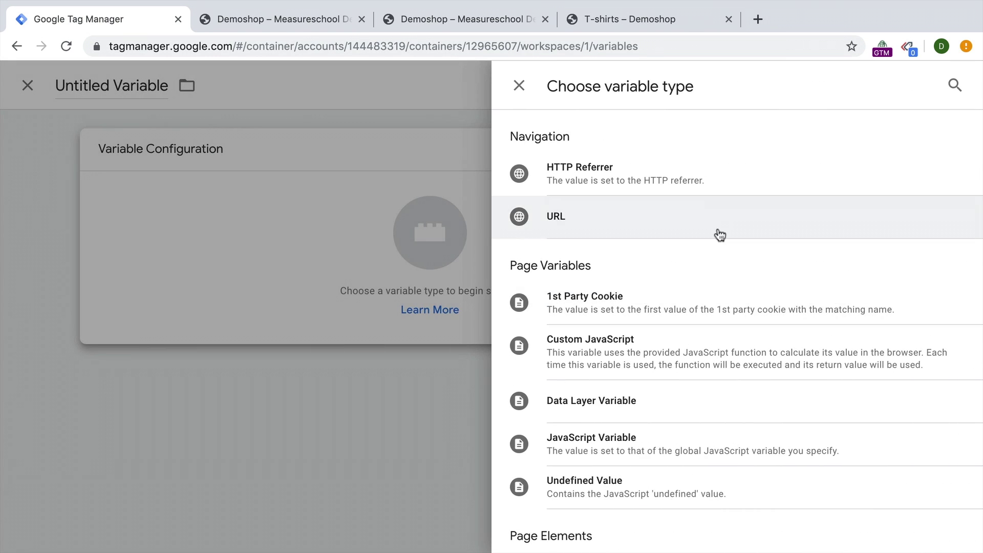
click(654, 309)
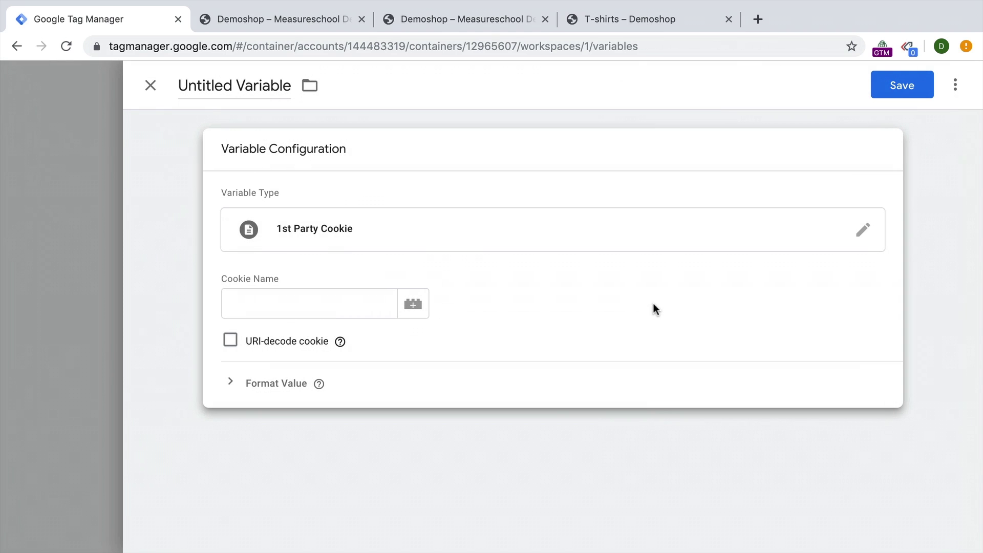
click(306, 311)
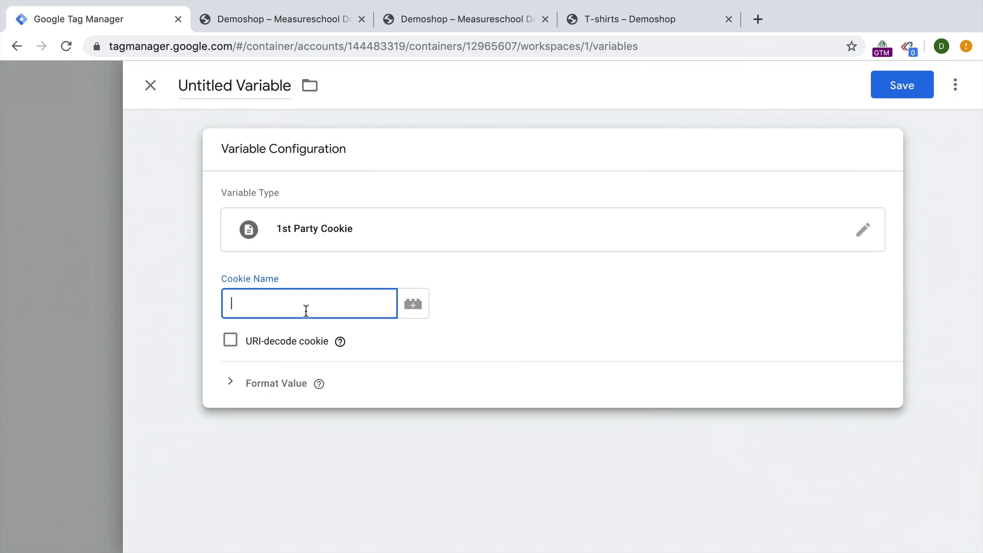
text(newsletterSubscriber)
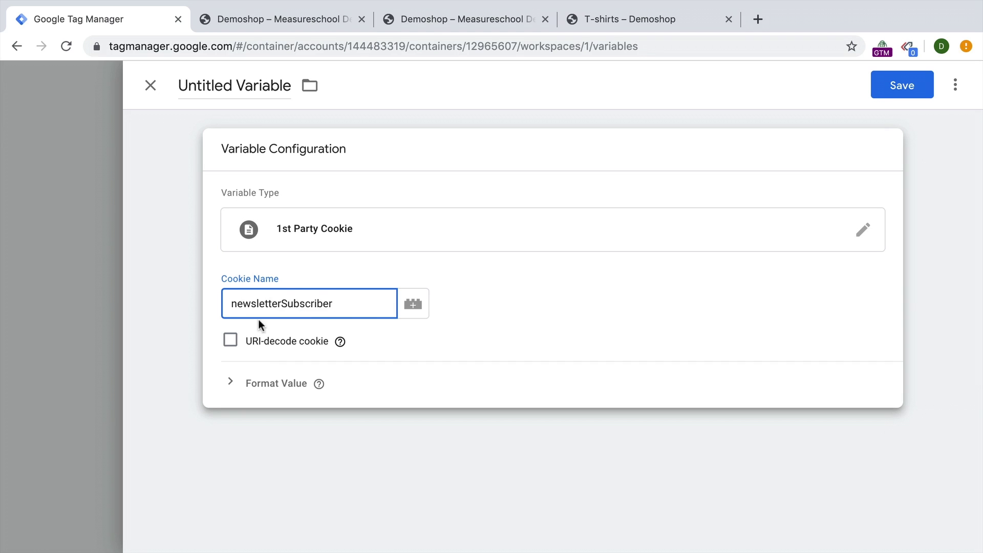
Step: Name it 'cookie - newsletterSubscriber', save it, and refresh the preview
click(247, 93)
text(cookie -)
text(newsletterSubscriber)
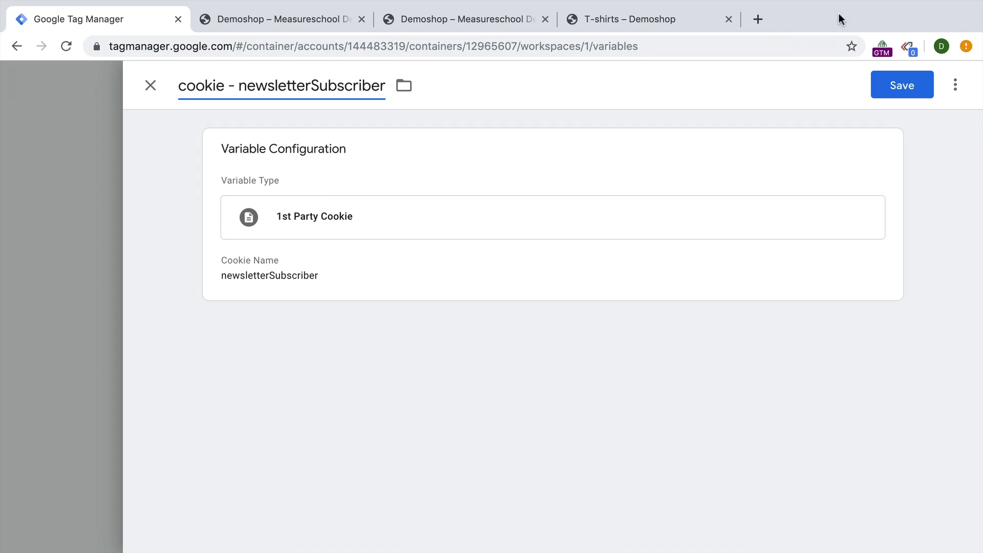
click(910, 85)
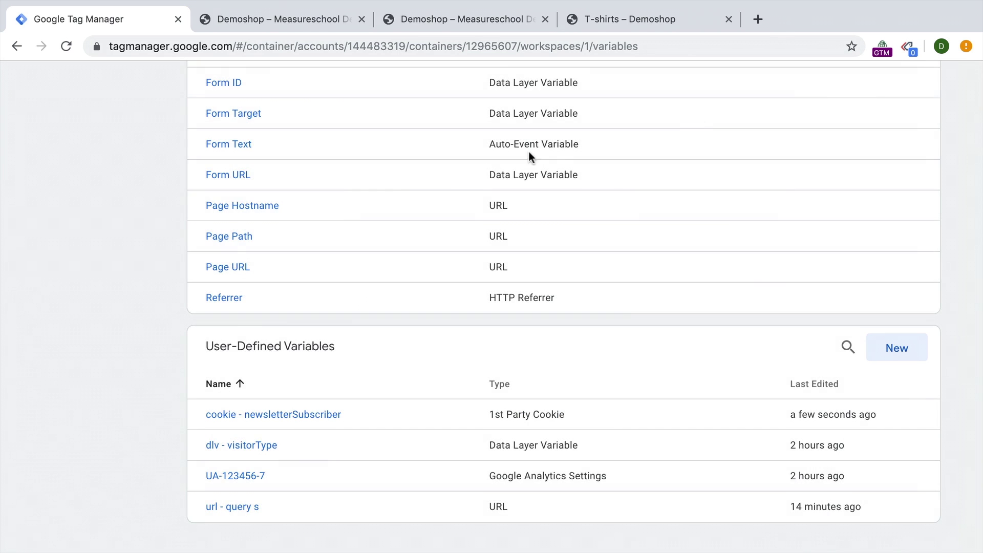
scroll(529, 156, up, 15)
click(216, 260)
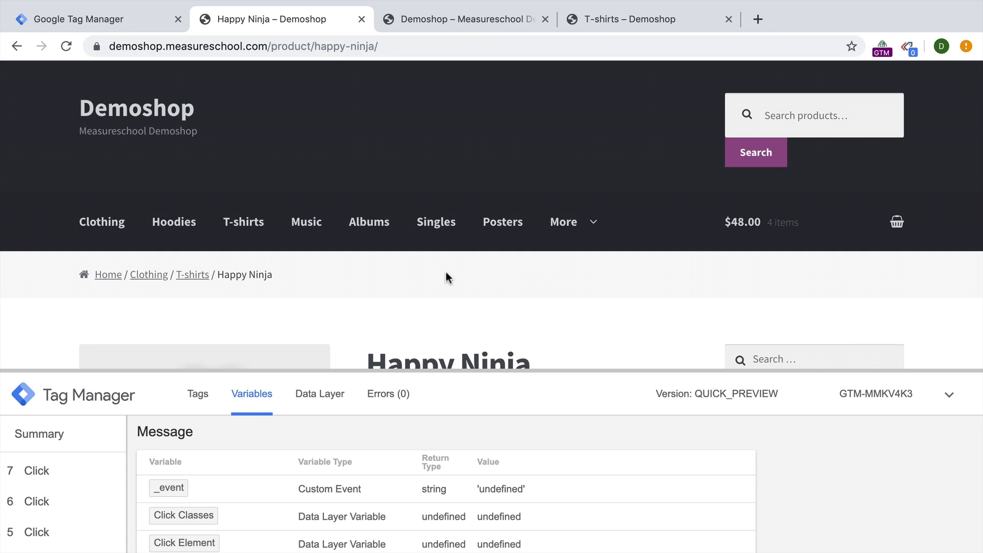
Step: Inspect the $48.00 cart total to show its span.amount markup in Elements
right_click(735, 222)
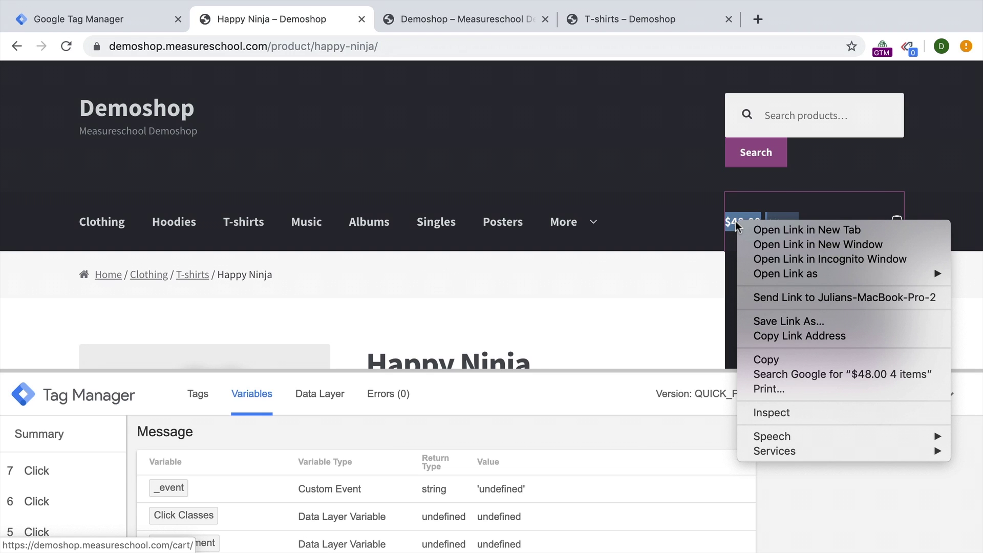
click(764, 412)
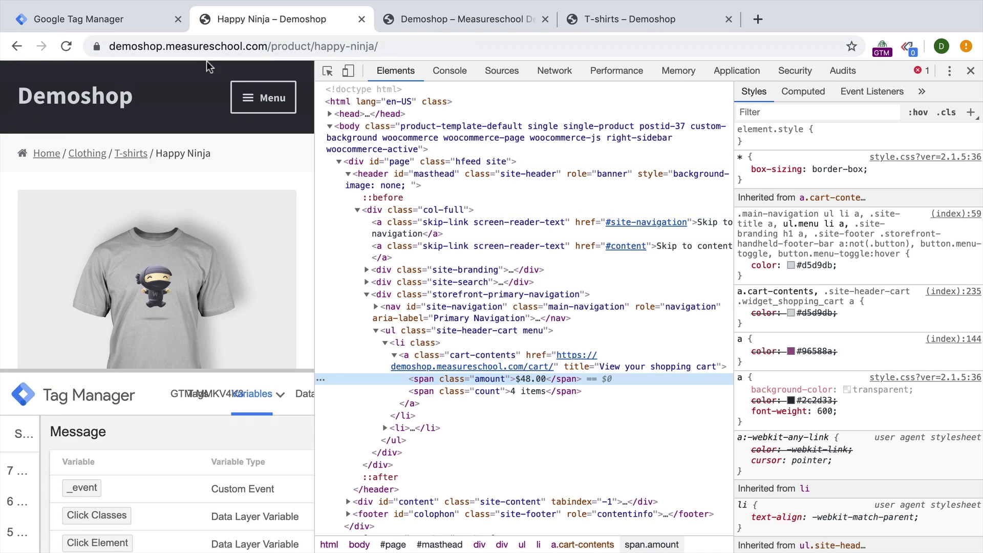
Step: Start a new user-defined variable of type DOM Element
click(131, 19)
scroll(129, 217, up, 7)
scroll(129, 217, up, 4)
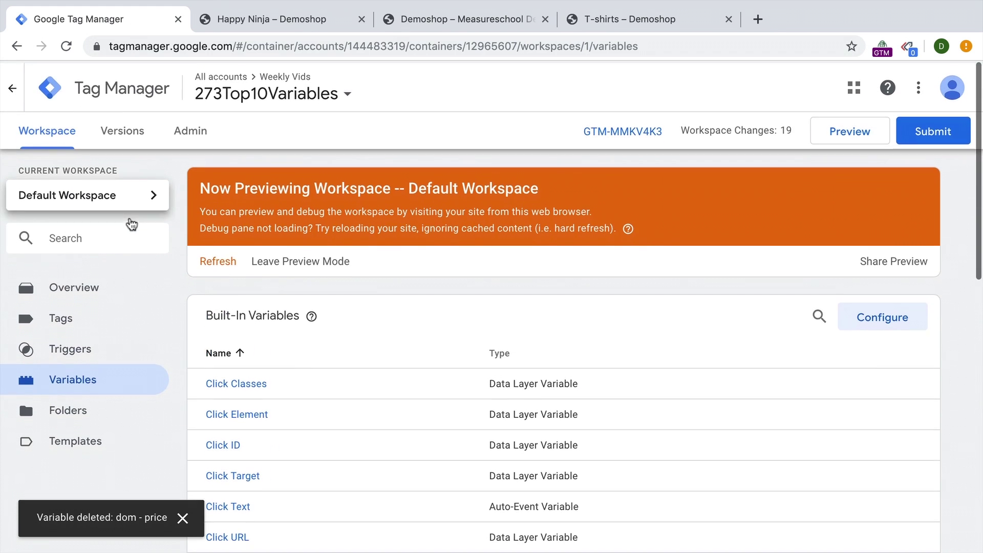
scroll(609, 283, down, 2)
scroll(610, 284, down, 10)
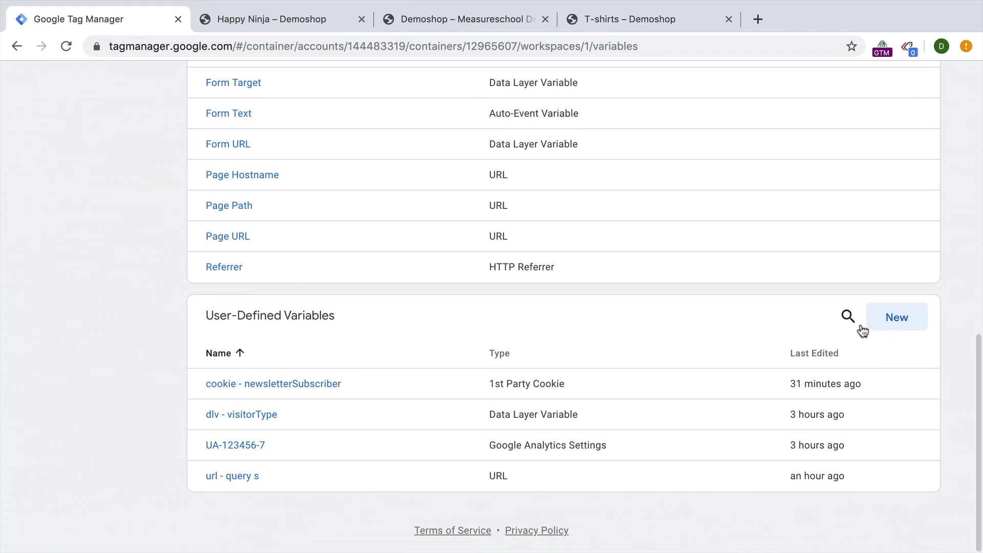
click(900, 316)
click(773, 265)
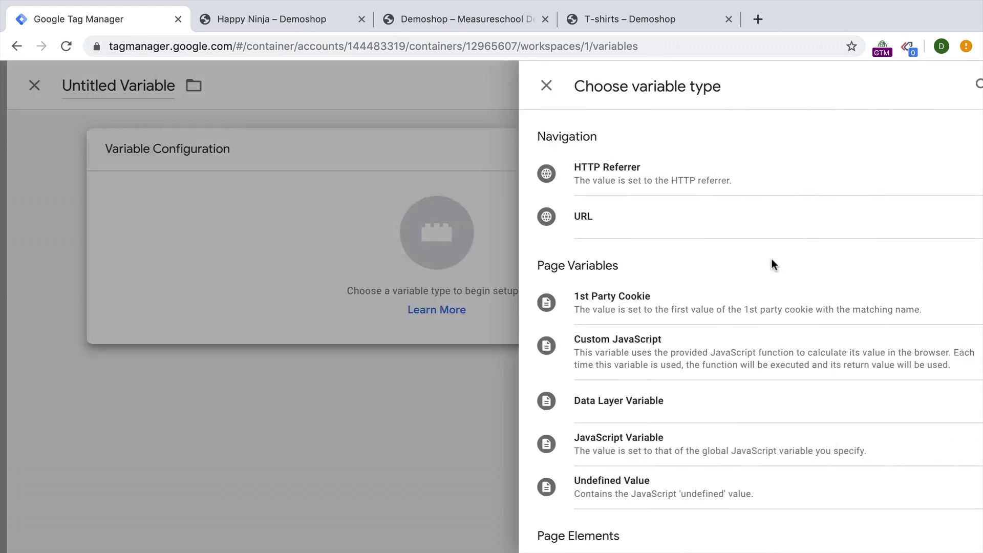
scroll(681, 404, down, 5)
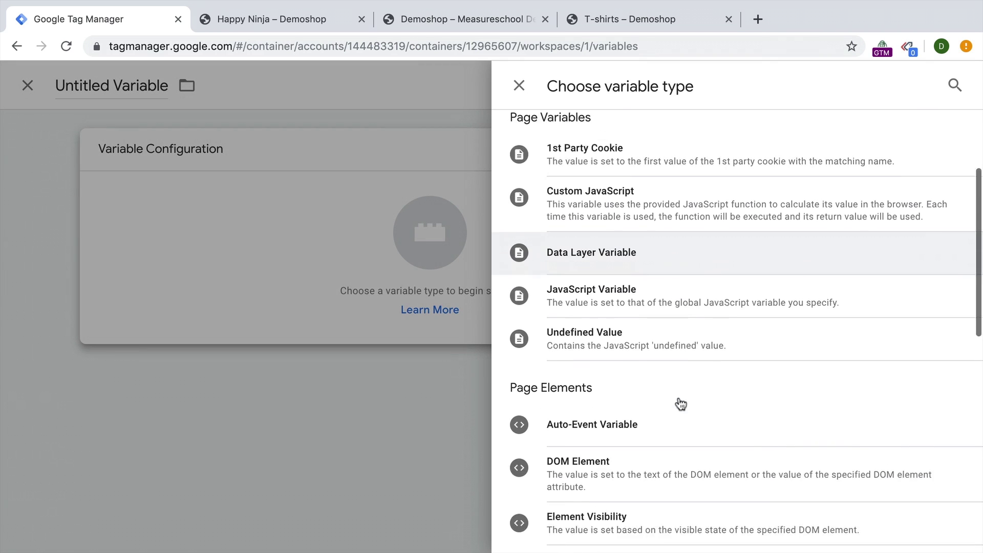
click(621, 398)
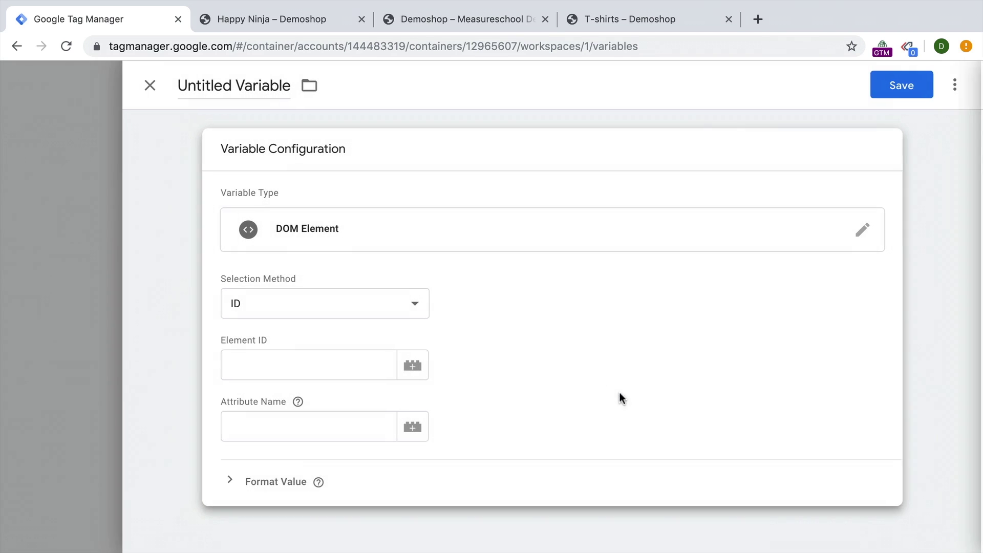
Step: Select by CSS selector '.amount', name it 'dom - cart value', save, and refresh the preview
click(264, 307)
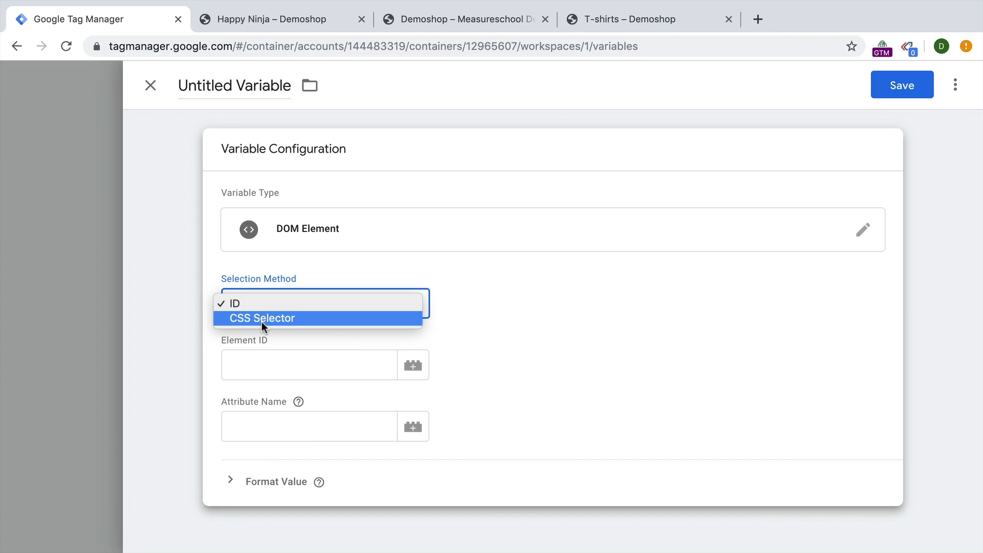
click(260, 319)
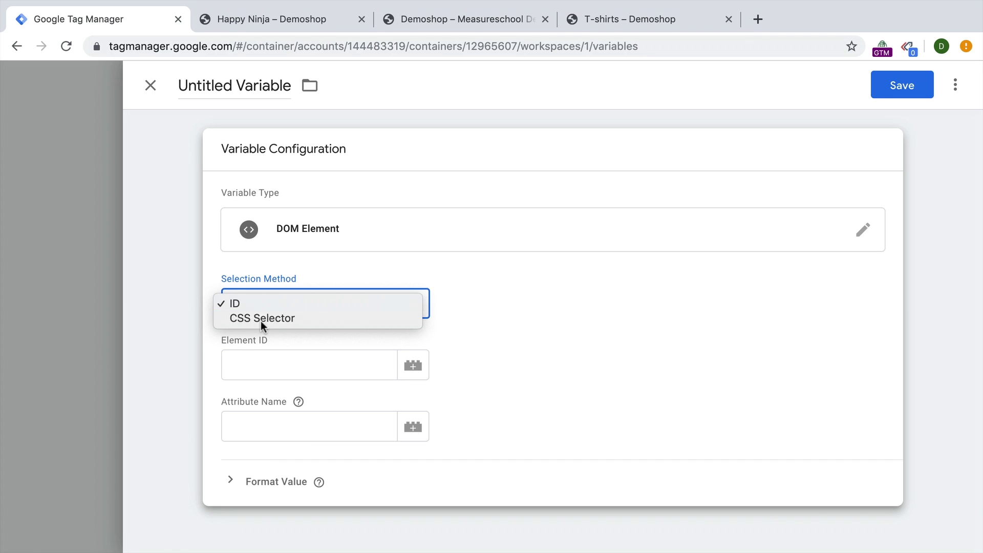
click(258, 373)
text(.)
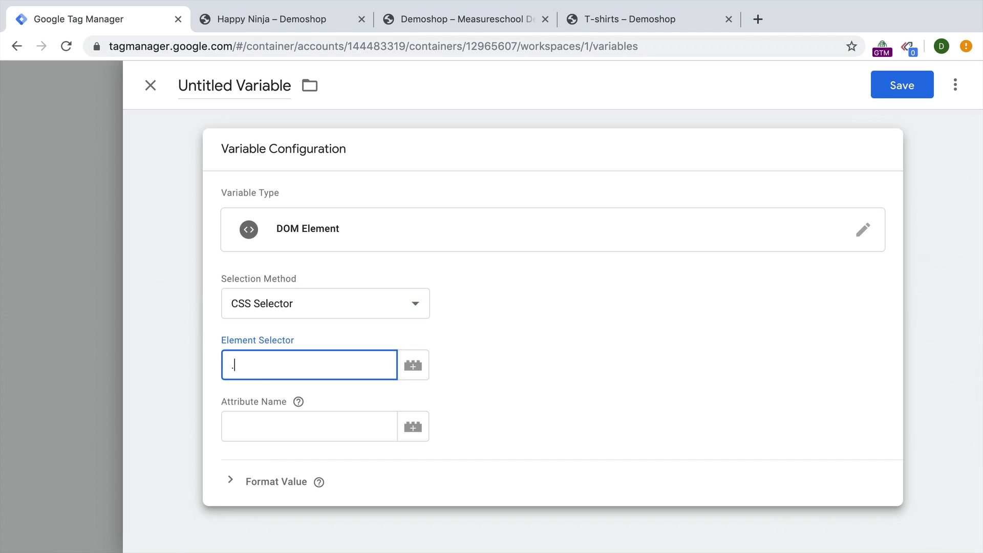
text(amount)
click(235, 430)
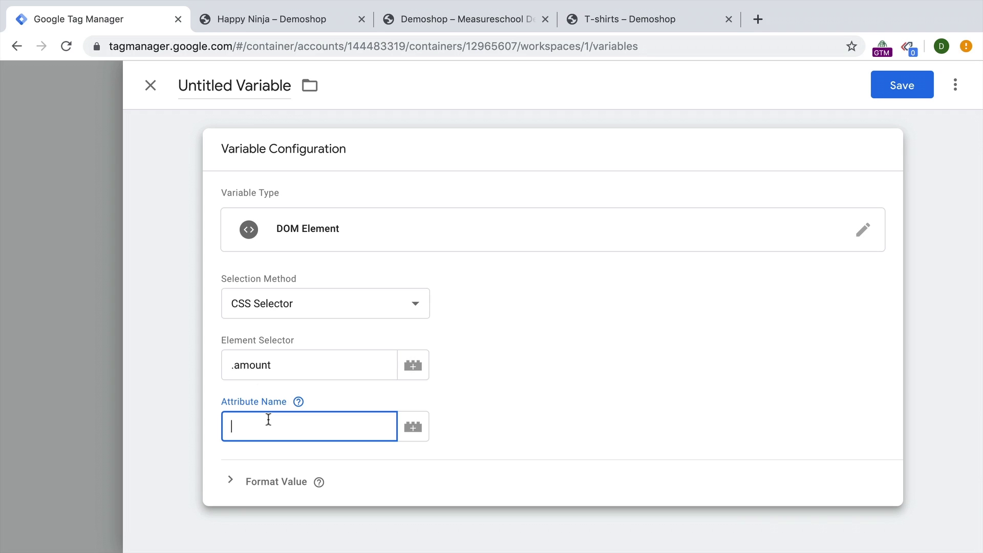
click(224, 86)
text(dom - cart value)
click(901, 87)
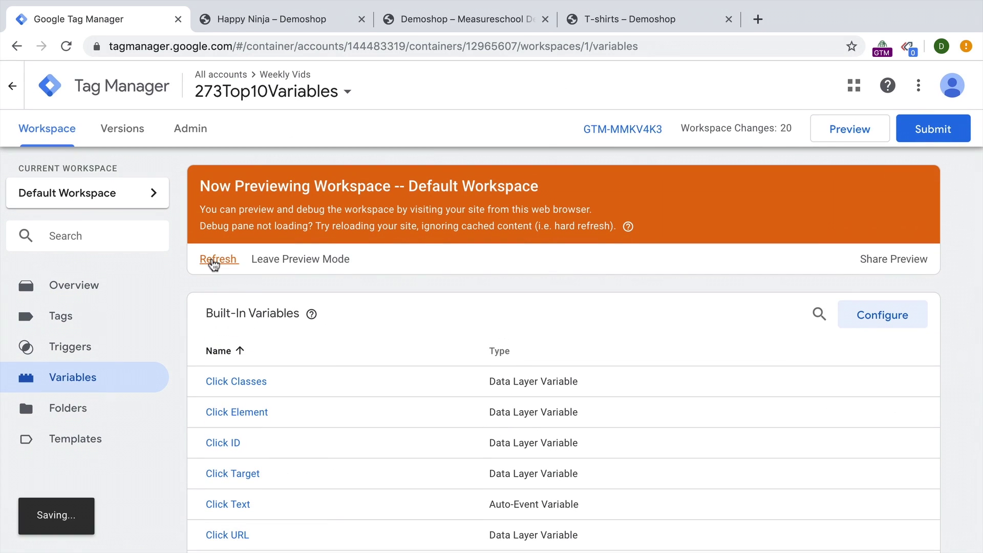
click(214, 264)
Step: Reload the shop page and confirm dom - cart value shows '$48.00' in the debug pane's Variables
click(276, 19)
key(super+r)
click(974, 75)
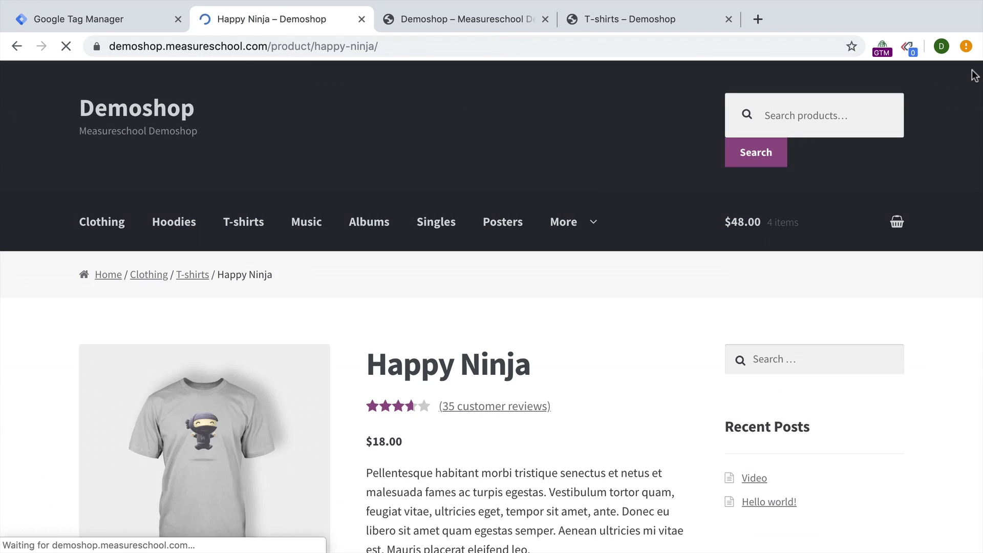
drag(247, 376, 248, 88)
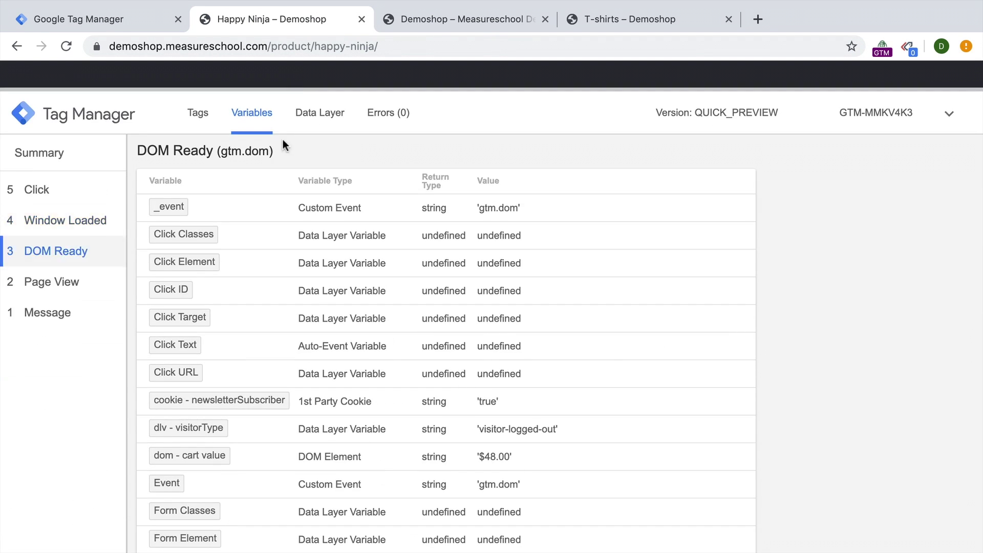
scroll(249, 288, down, 1)
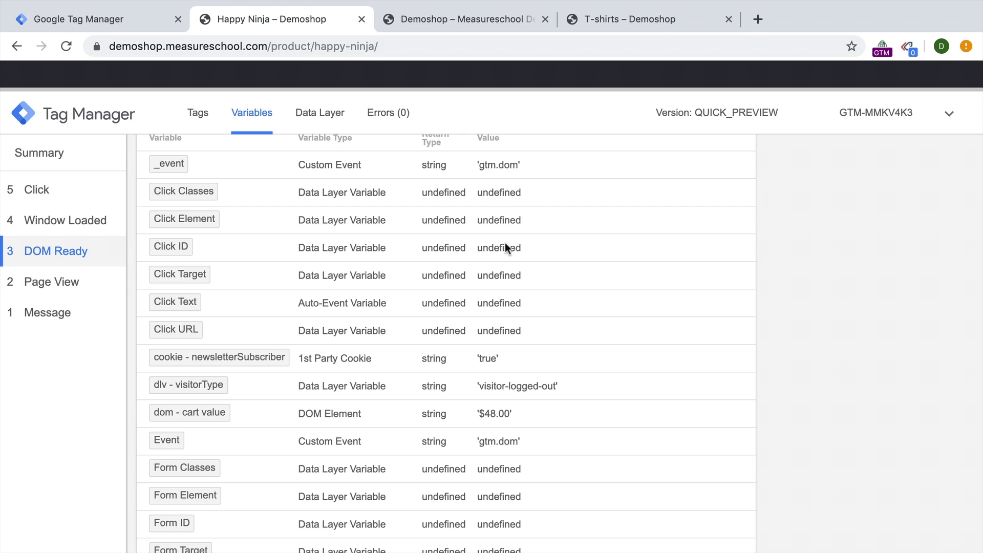
drag(500, 89, 463, 422)
mouse_move(741, 230)
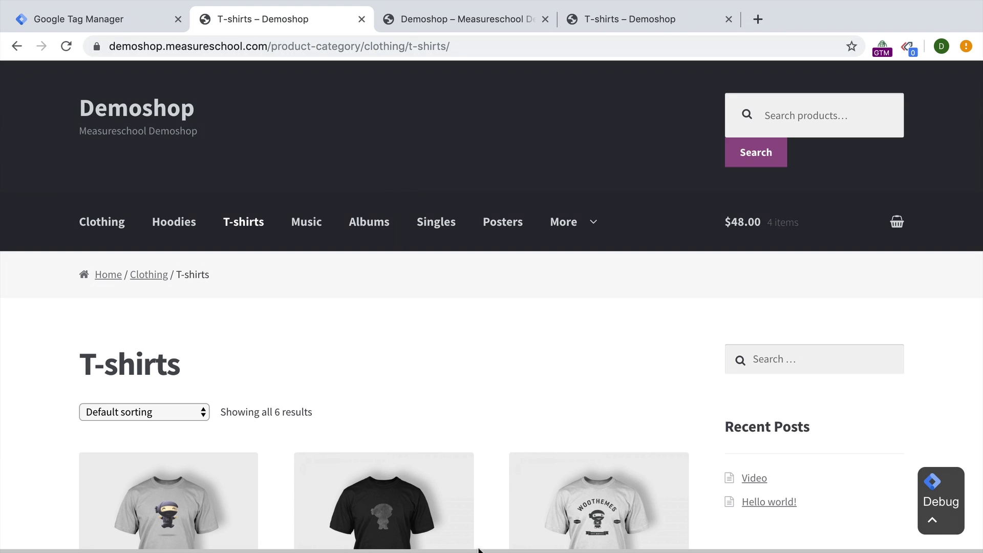
drag(478, 547, 515, 260)
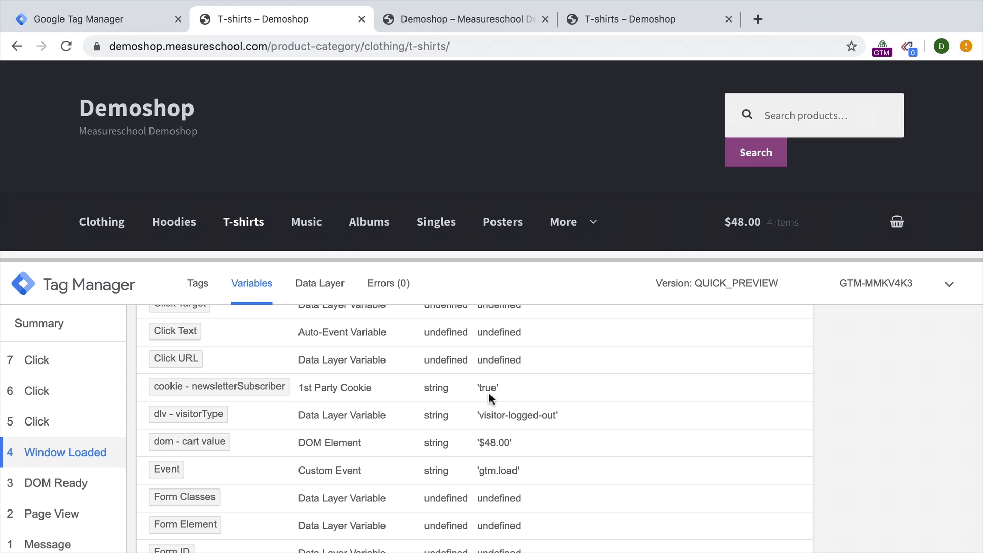
Step: Create a Lookup Table variable with cookie - newsletterSubscriber as its input variable
click(138, 23)
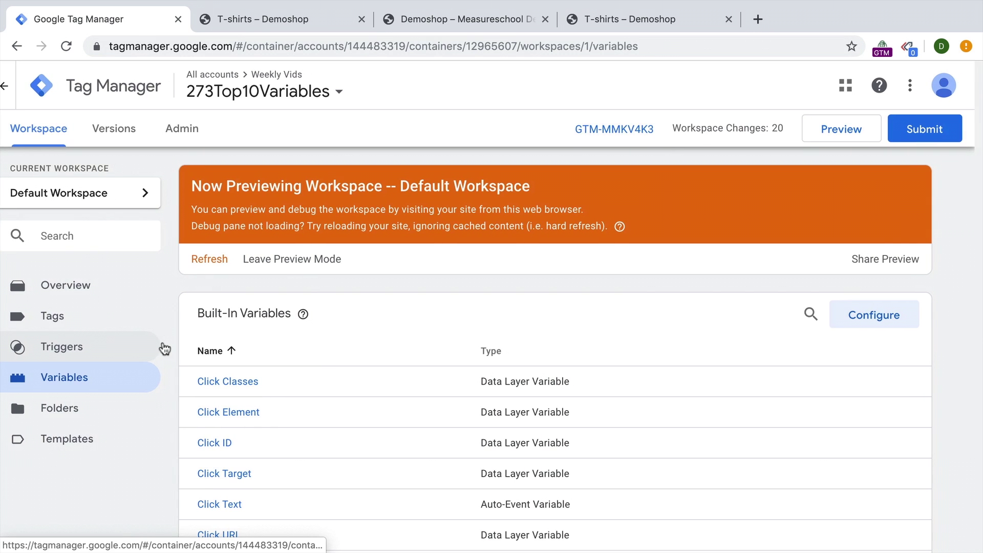
scroll(318, 339, down, 15)
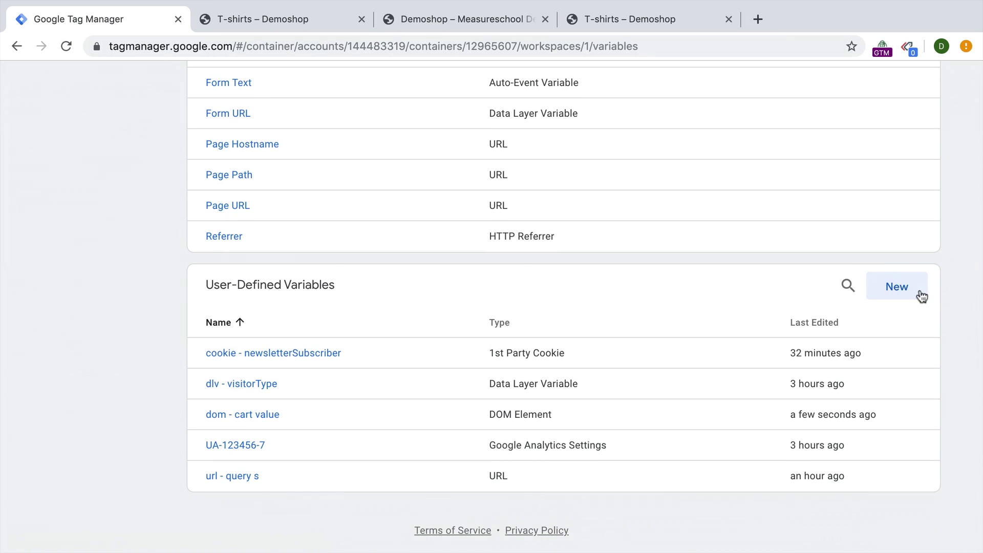
click(918, 295)
scroll(752, 292, down, 1)
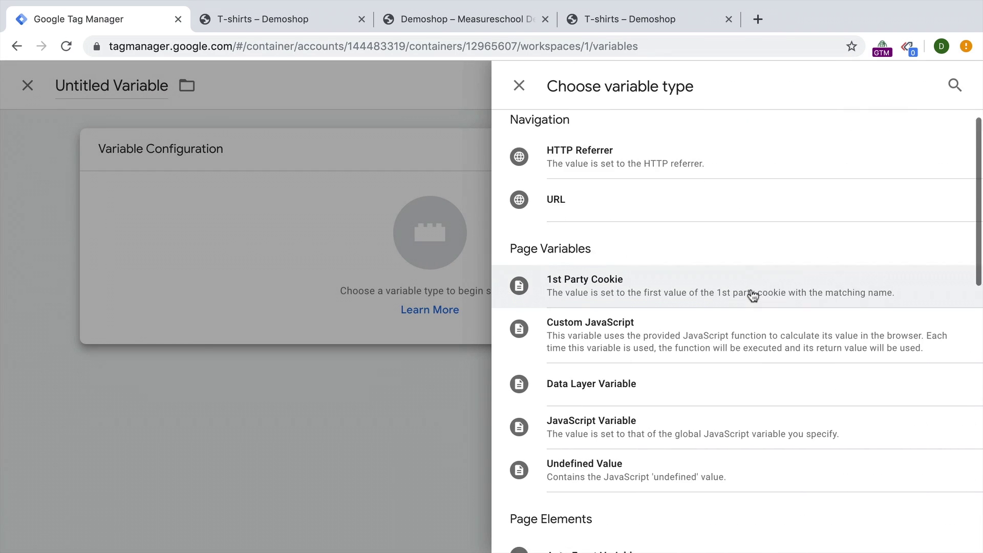
scroll(750, 292, down, 6)
scroll(750, 291, down, 6)
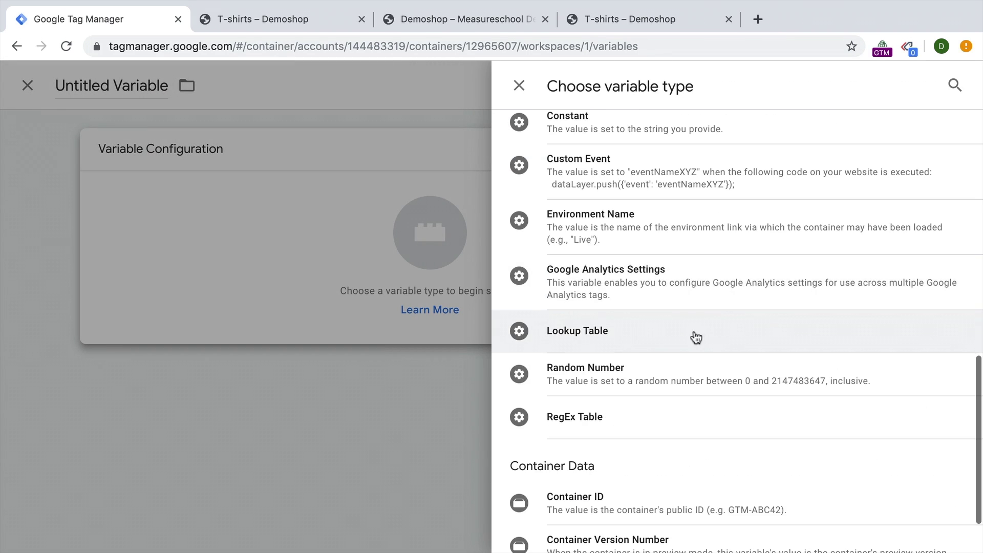
click(693, 340)
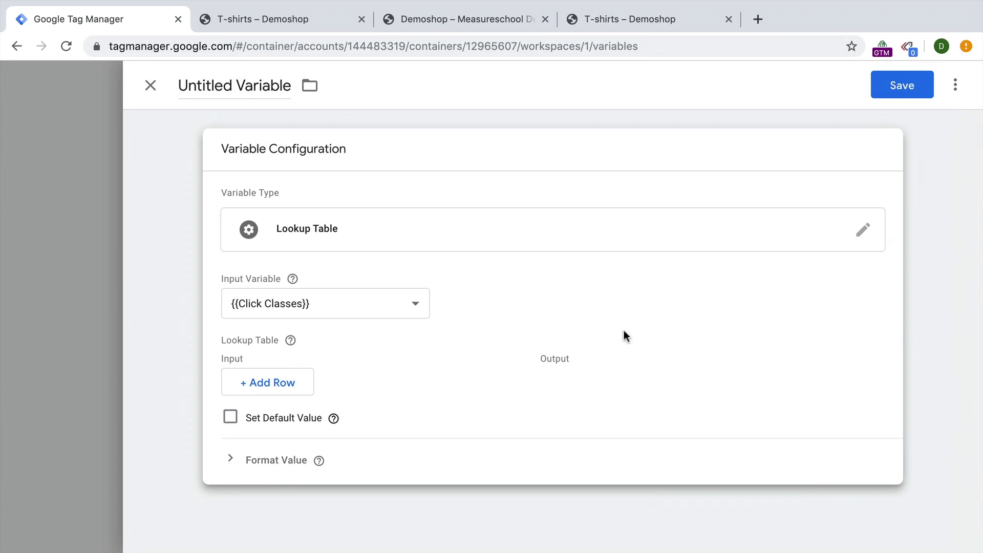
click(413, 307)
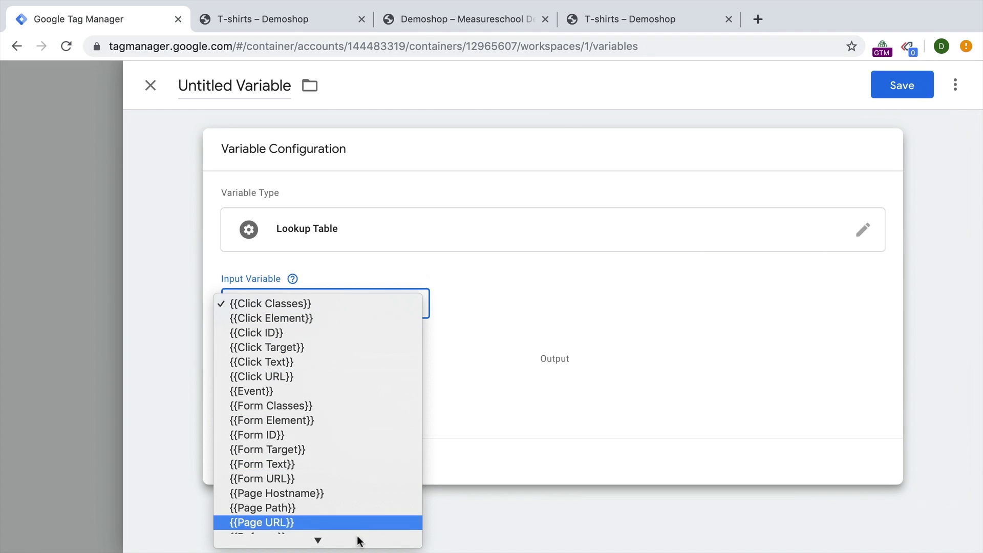
scroll(356, 543, down, 3)
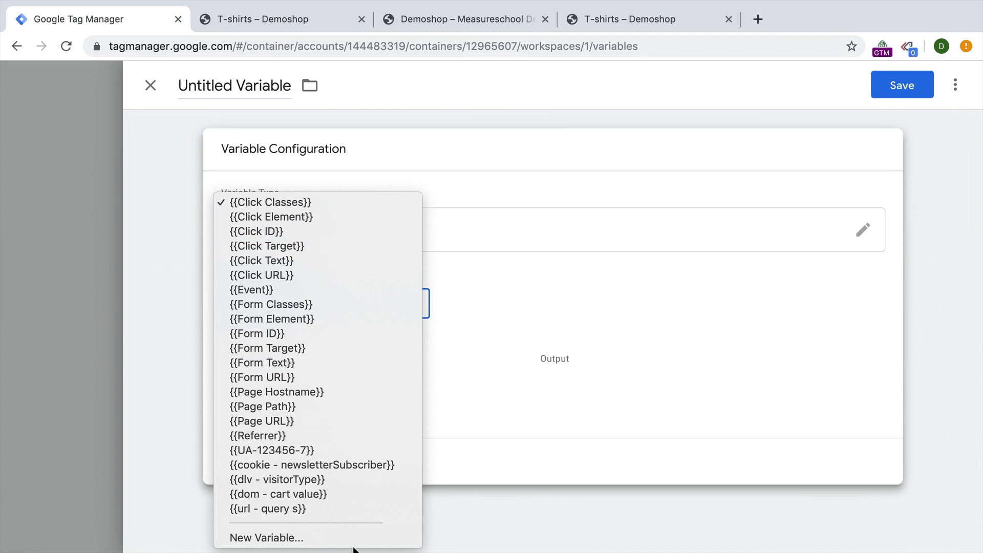
click(352, 464)
Step: Add lookup rows mapping true to 'Subscriber' and false to 'Non Subscriber'
click(307, 389)
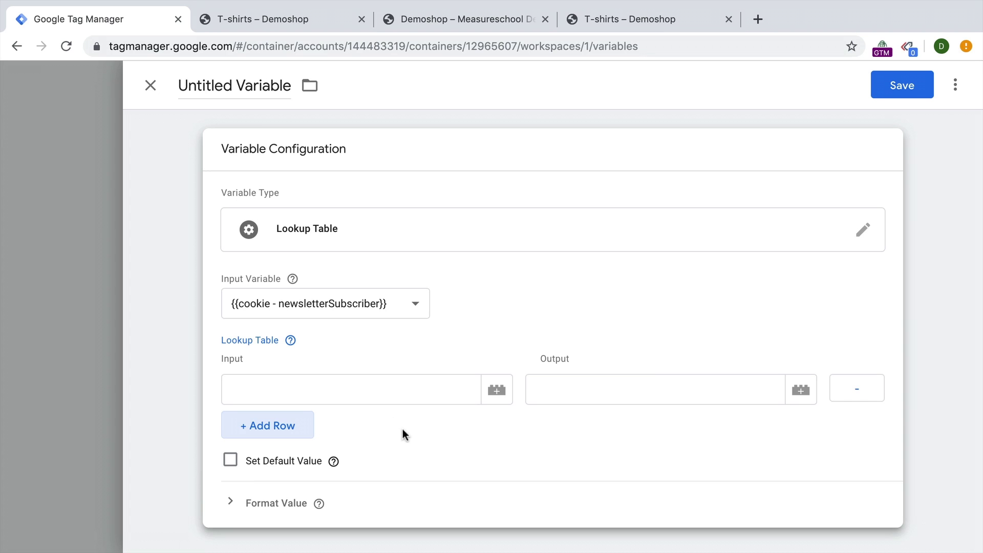
click(359, 396)
text(true)
click(606, 400)
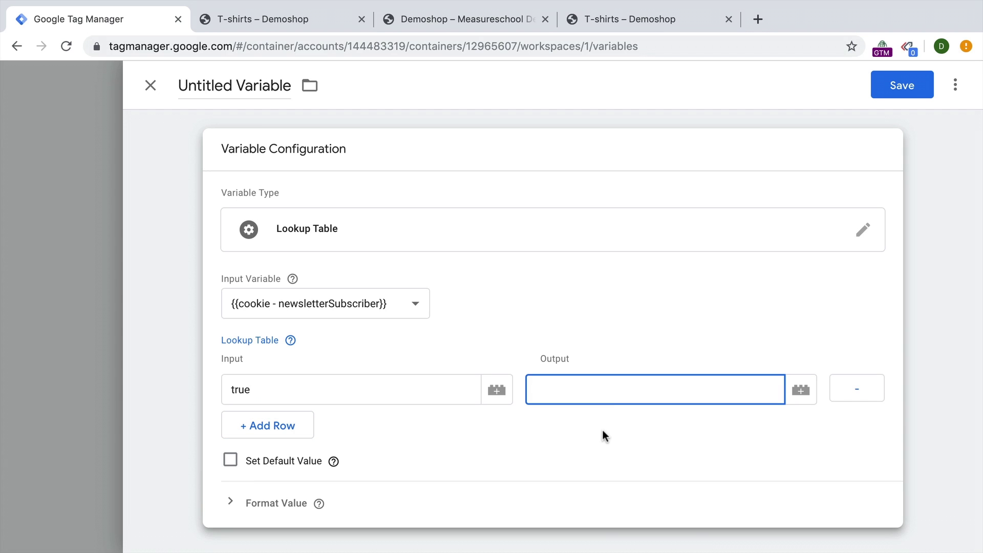
text(Subscriber)
click(290, 423)
click(276, 424)
text(false)
click(589, 439)
text(Non Subscriber)
Step: Set default value 'Unidentified', name it 'lookup - subscriber', save, and refresh the preview
scroll(436, 398, down, 1)
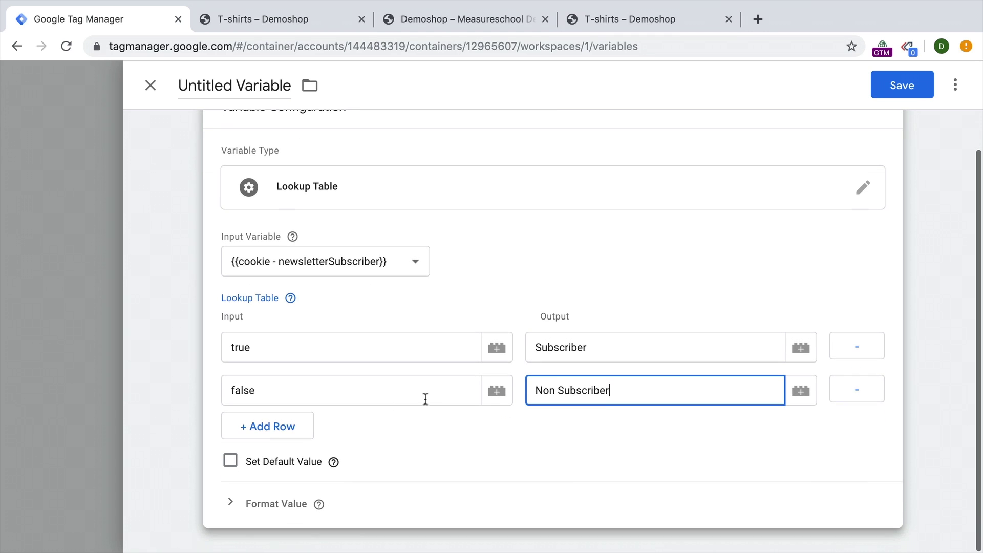
click(230, 460)
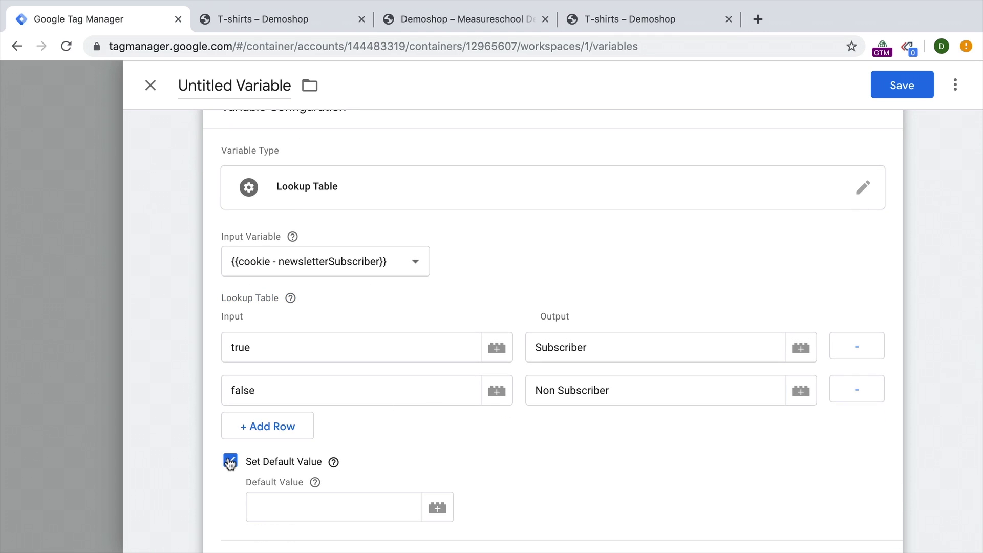
click(310, 507)
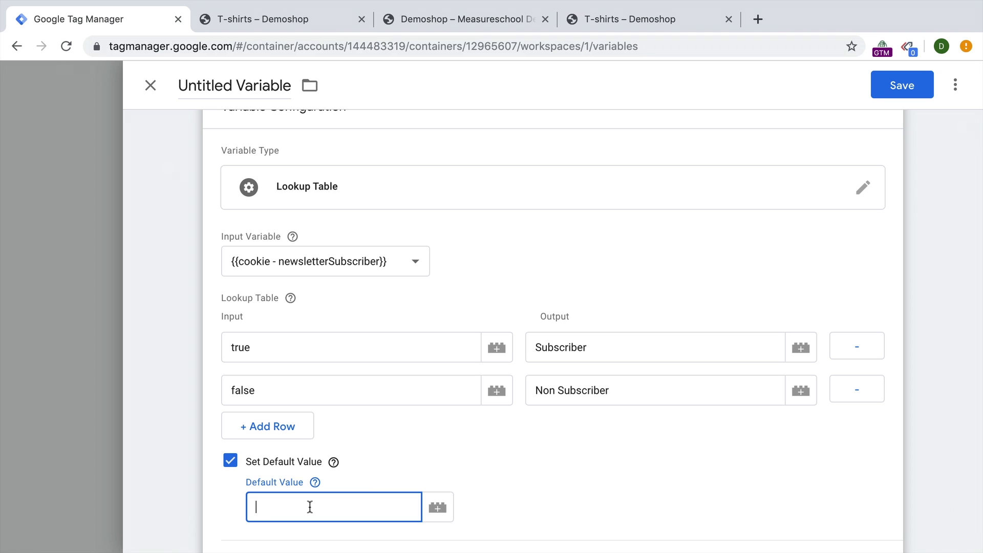
text(Unidentified)
click(579, 494)
click(254, 83)
text(lookup - subsc)
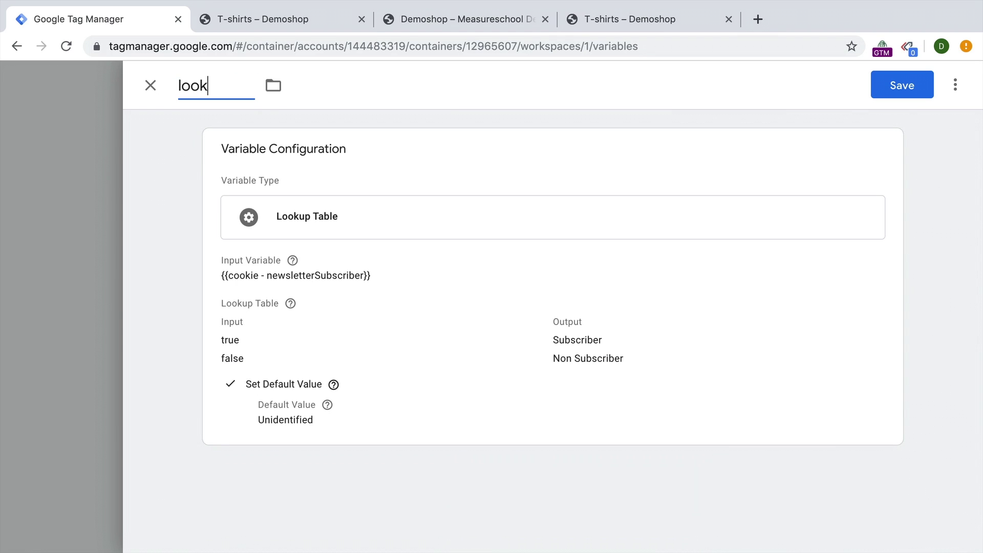
text(riber)
click(880, 90)
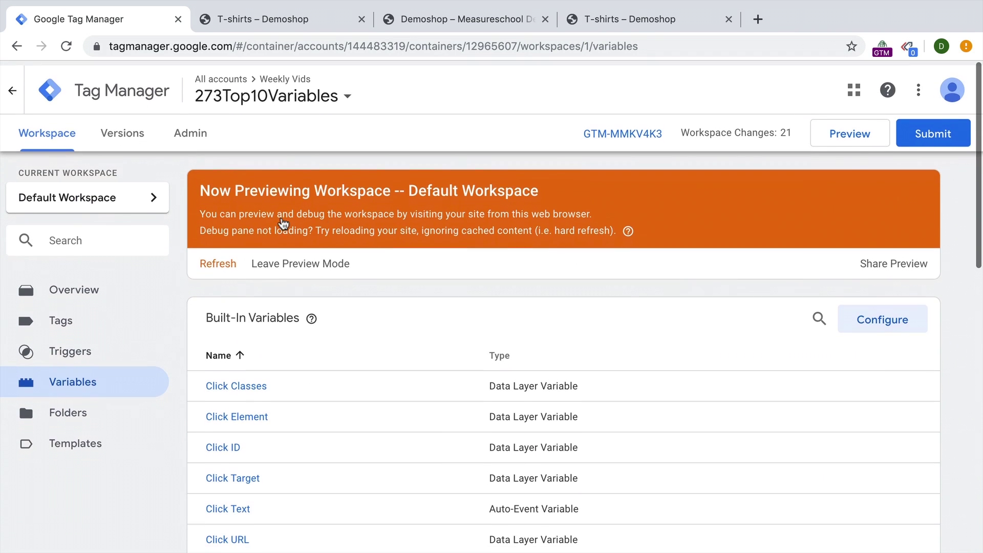
click(217, 263)
Step: Reload the T-shirts page and check lookup - subscriber reads 'Subscriber' for the Page View event
click(281, 20)
key(super+r)
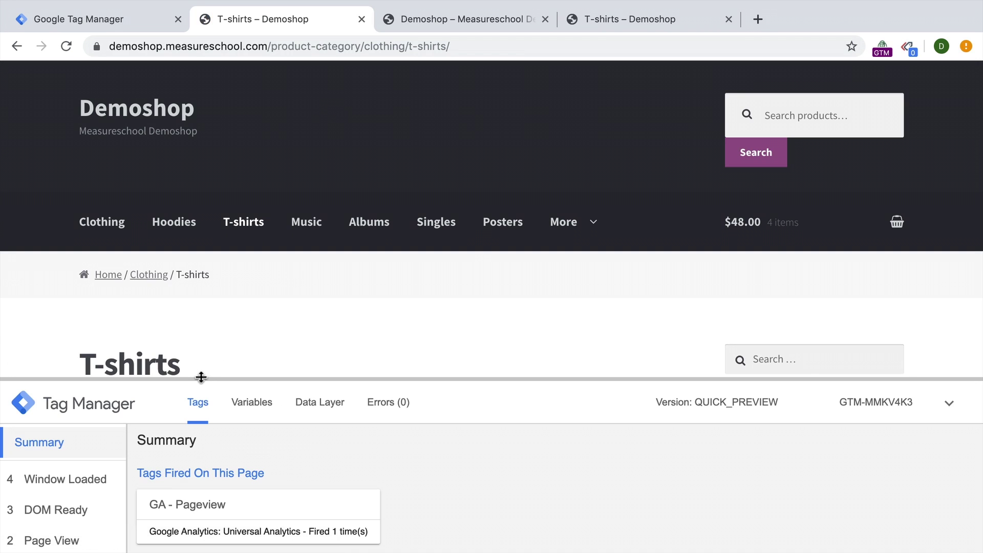
click(220, 229)
click(249, 236)
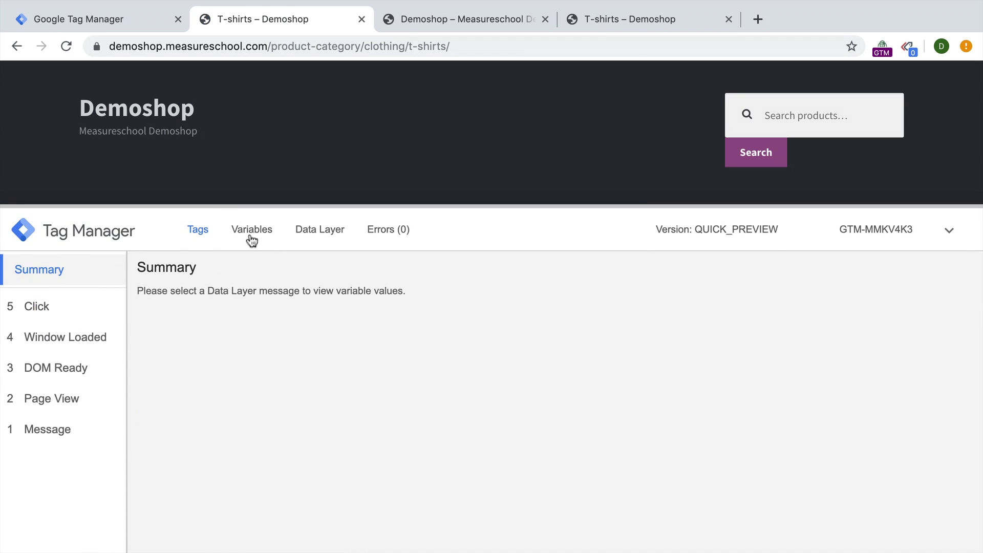
click(55, 399)
scroll(184, 419, down, 3)
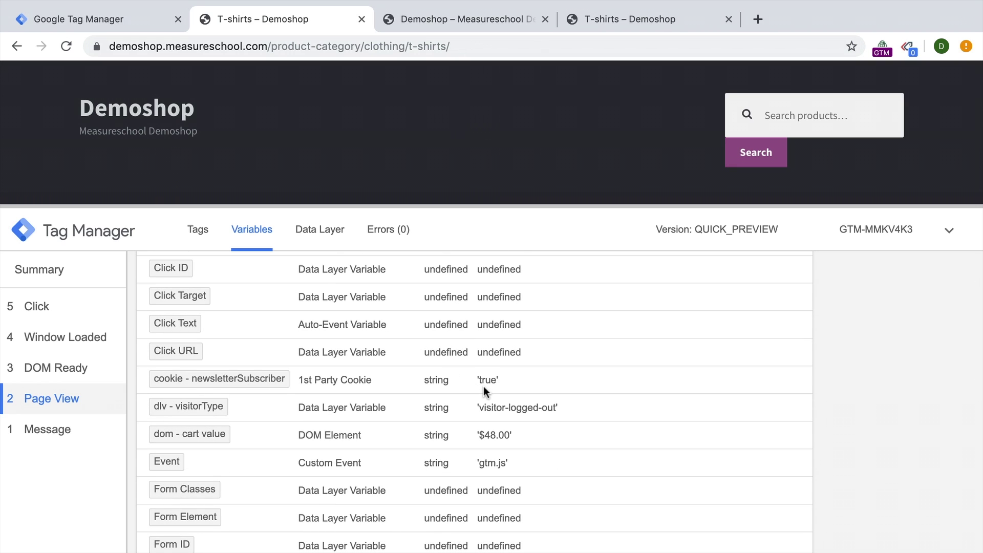
scroll(285, 385, down, 8)
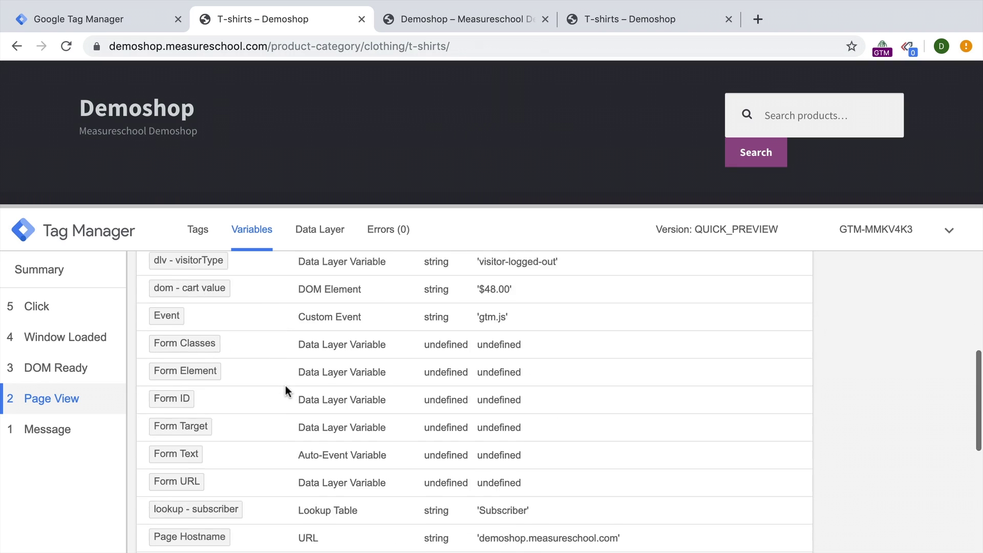
scroll(285, 385, up, 10)
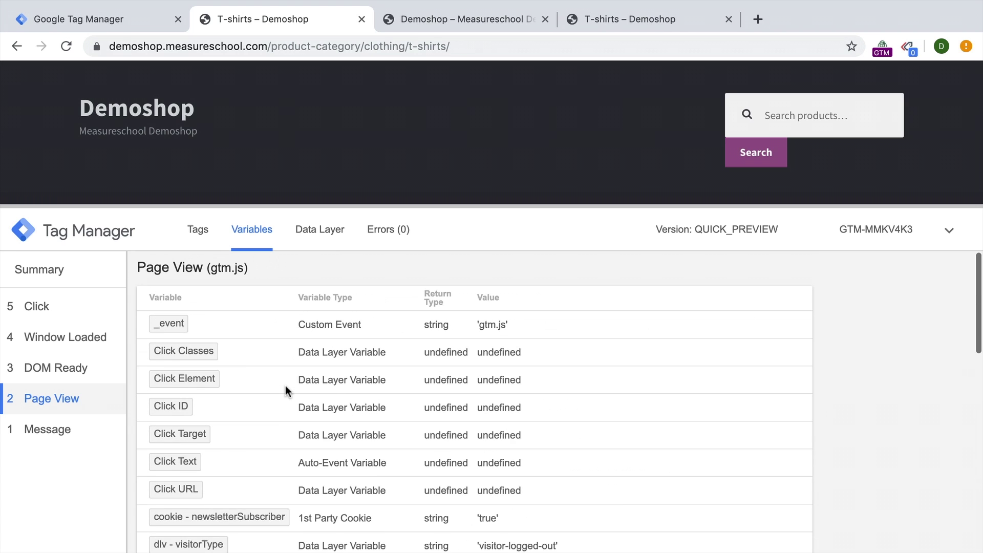
scroll(285, 385, down, 5)
scroll(285, 385, down, 2)
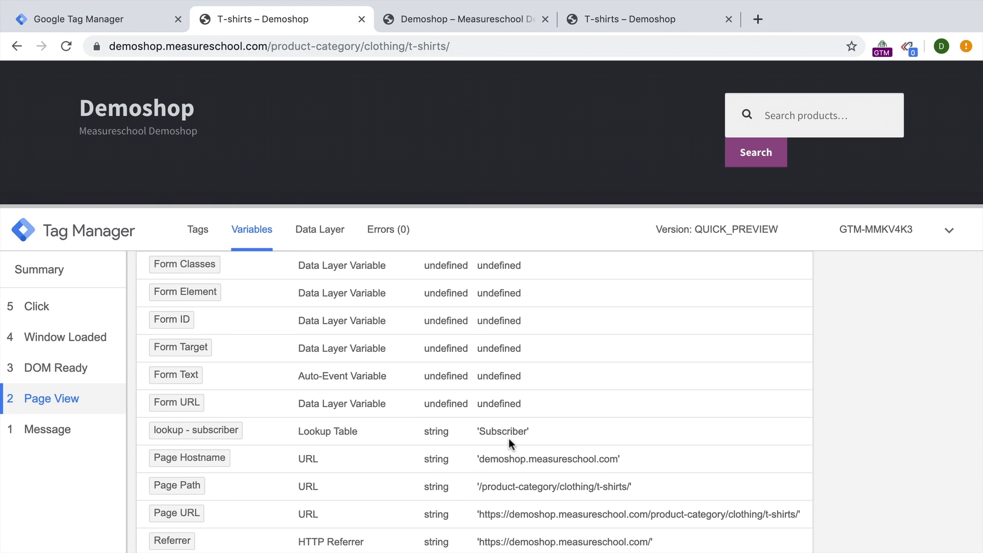
key(super+alt+j)
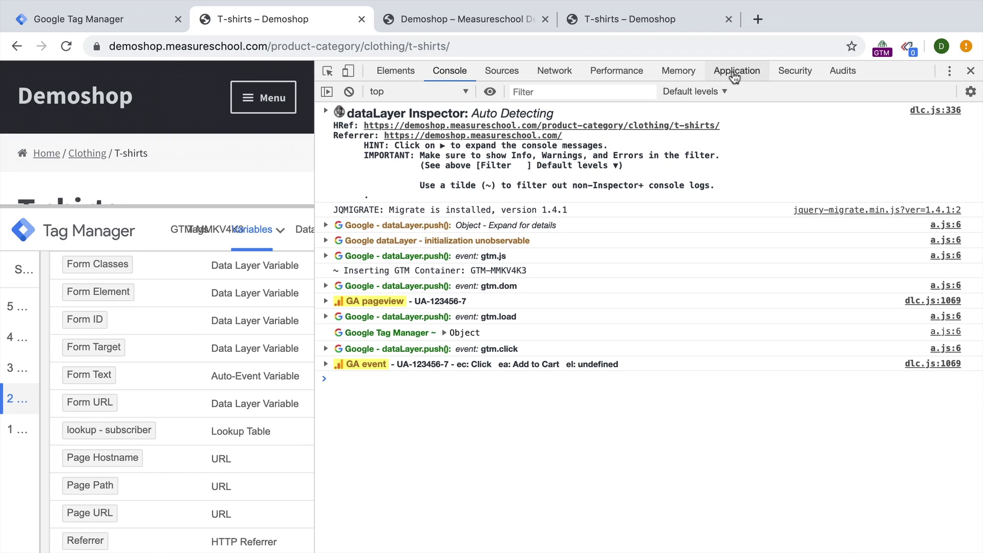
click(737, 71)
double_click(573, 234)
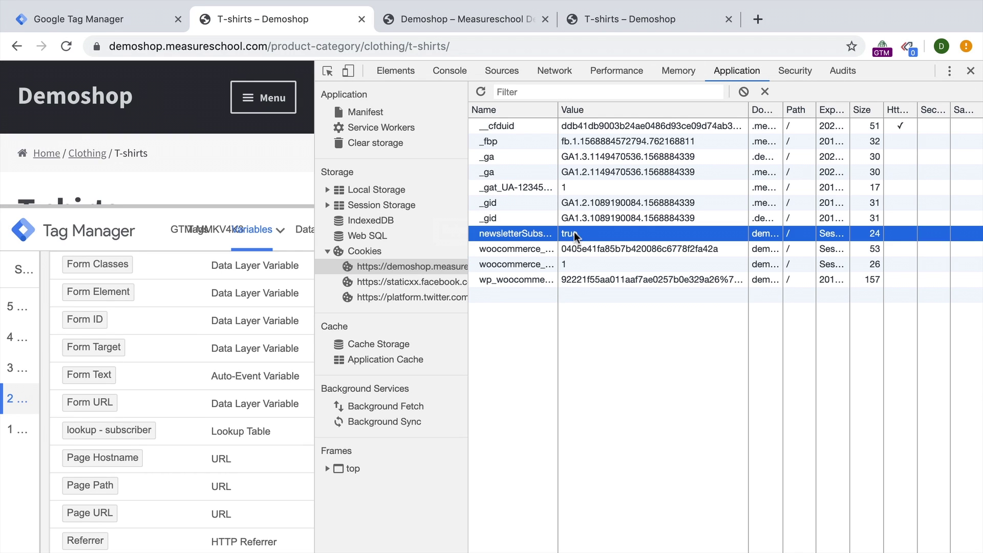
text(false)
key(Return)
key(super+r)
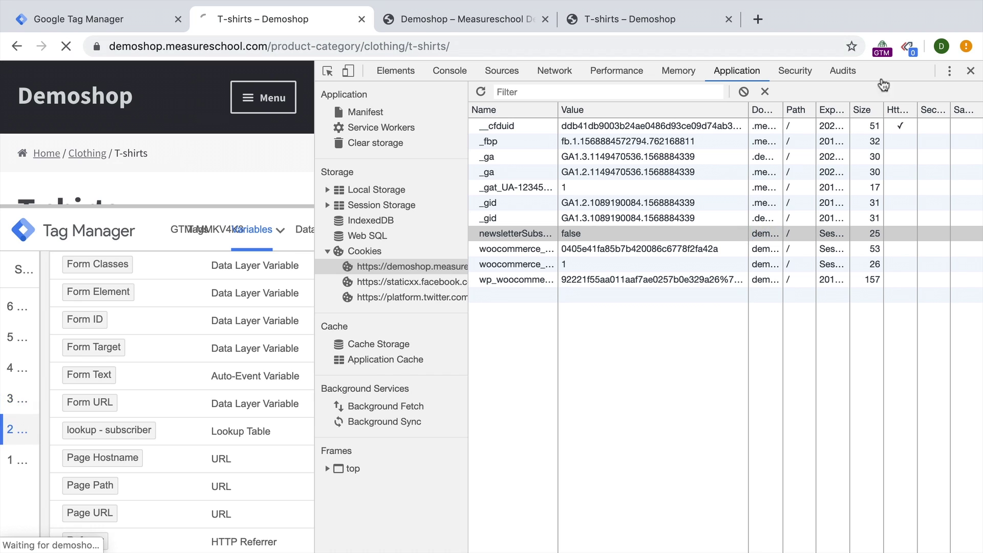
click(970, 72)
click(44, 507)
click(251, 402)
scroll(249, 484, down, 5)
scroll(250, 484, down, 7)
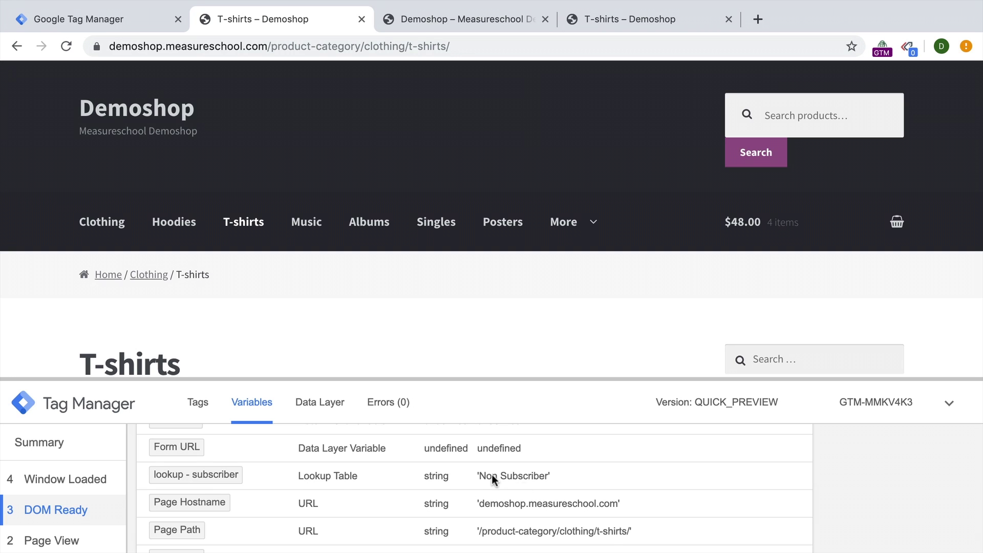
scroll(492, 475, up, 5)
scroll(491, 474, up, 3)
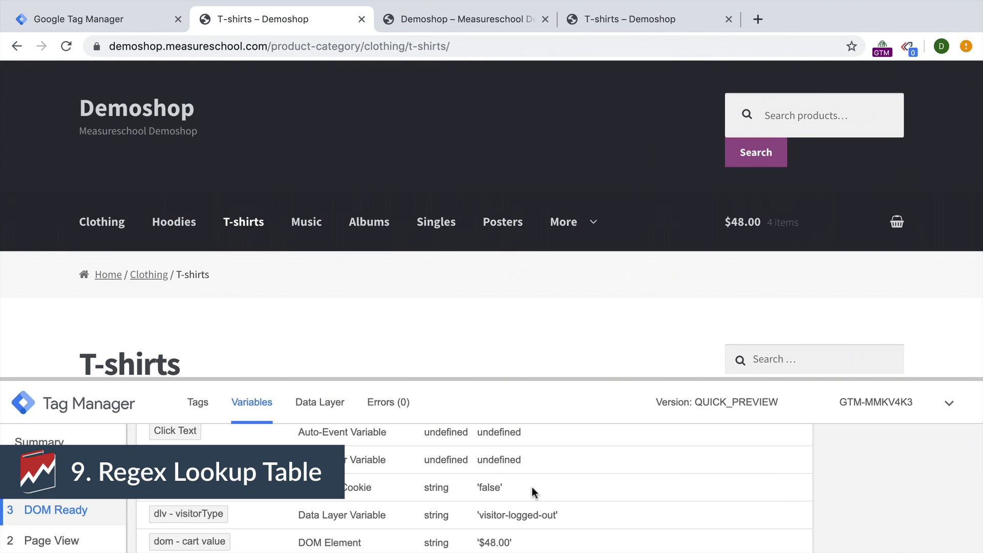
Step: Open the lookup - subscriber variable for editing and check its 'true' → Subscriber row
click(185, 7)
scroll(324, 398, down, 8)
scroll(324, 397, down, 5)
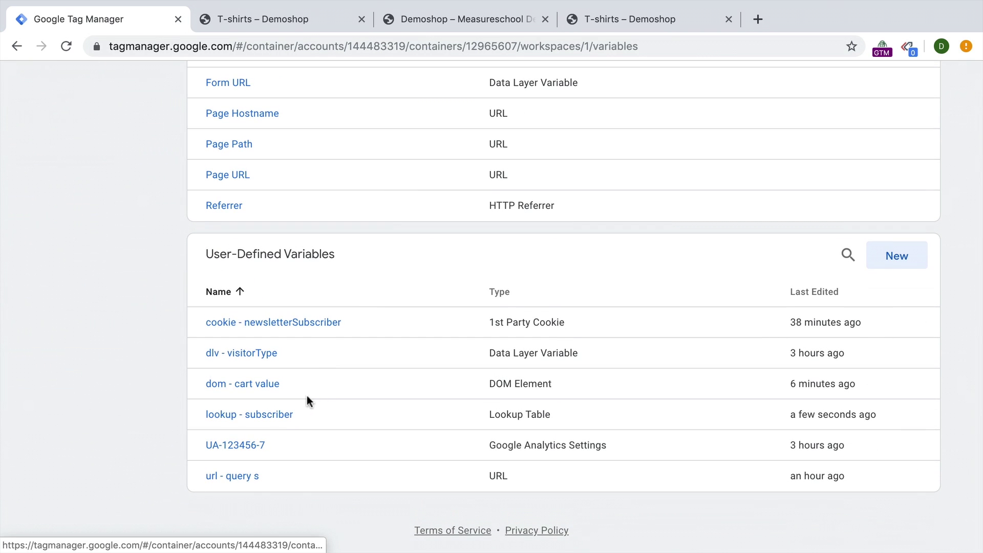
click(282, 414)
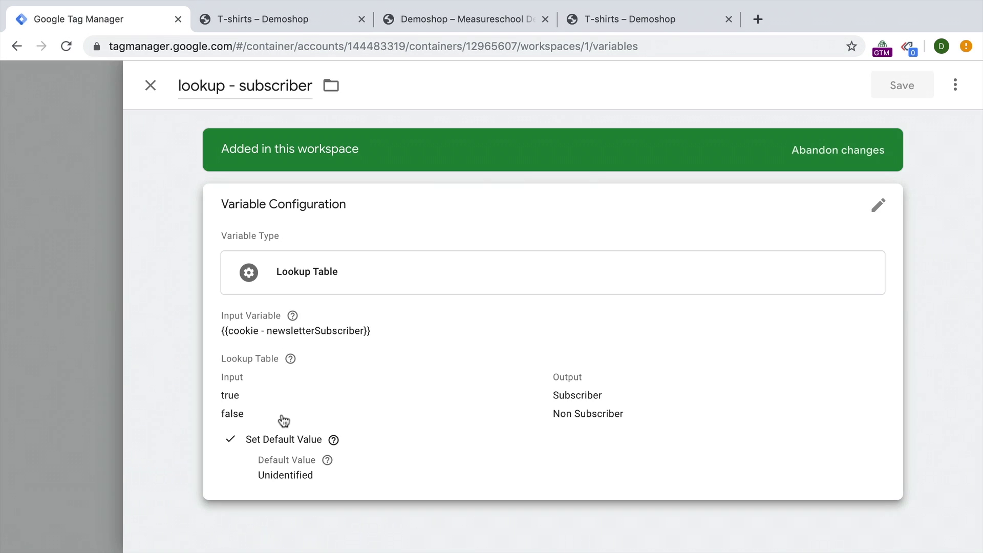
click(283, 420)
click(240, 290)
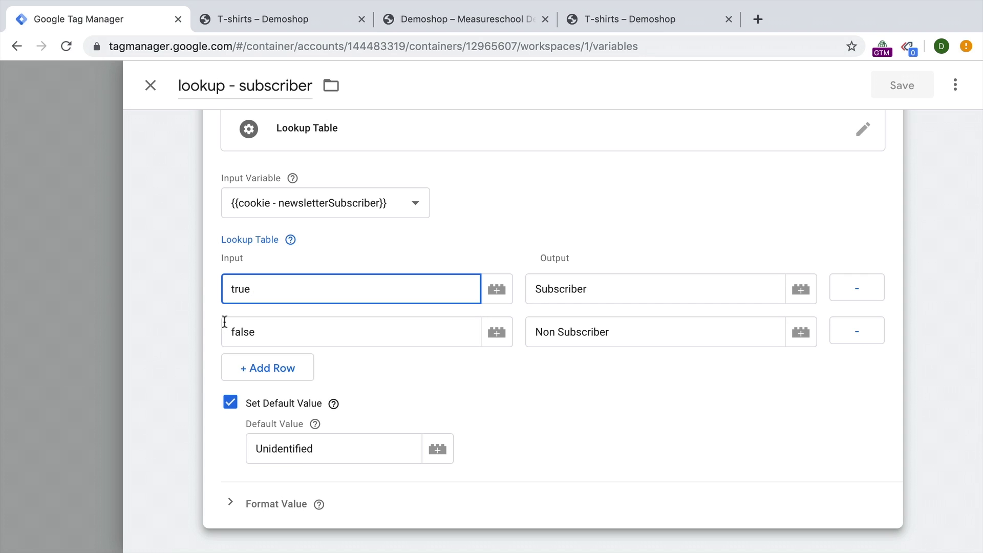
click(263, 228)
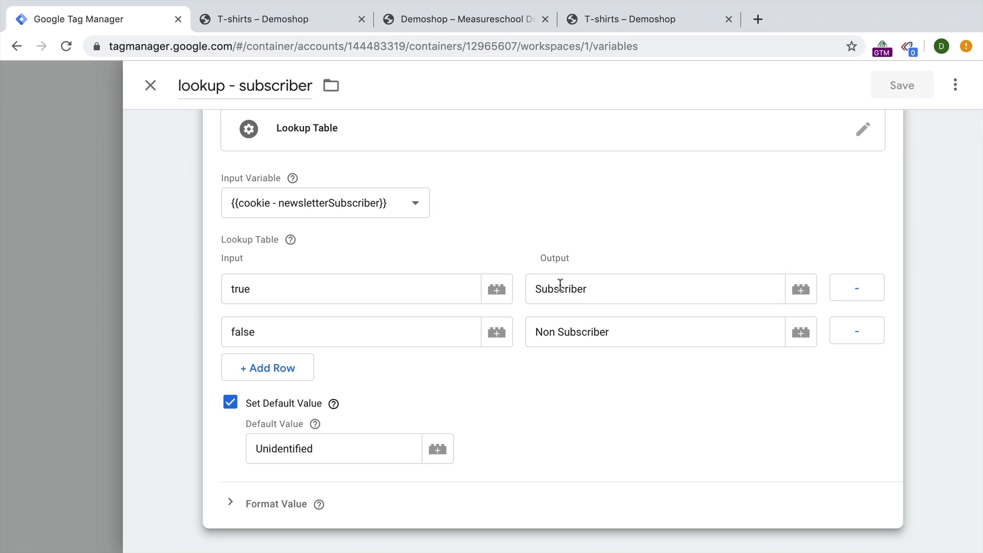
Step: Close the lookup variable, start a new RegEx Table variable, and return to the T-shirts preview page
click(150, 86)
click(897, 256)
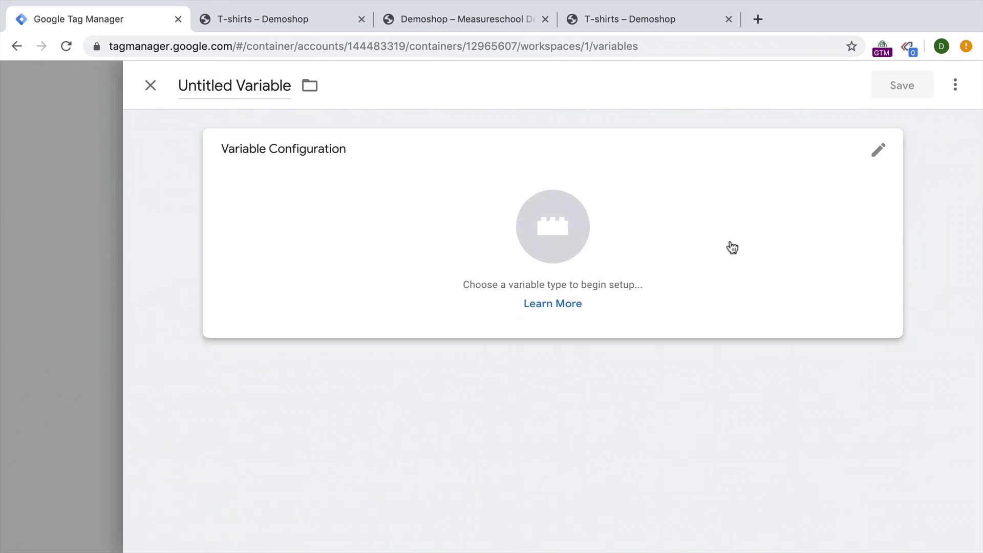
click(711, 240)
scroll(668, 347, down, 5)
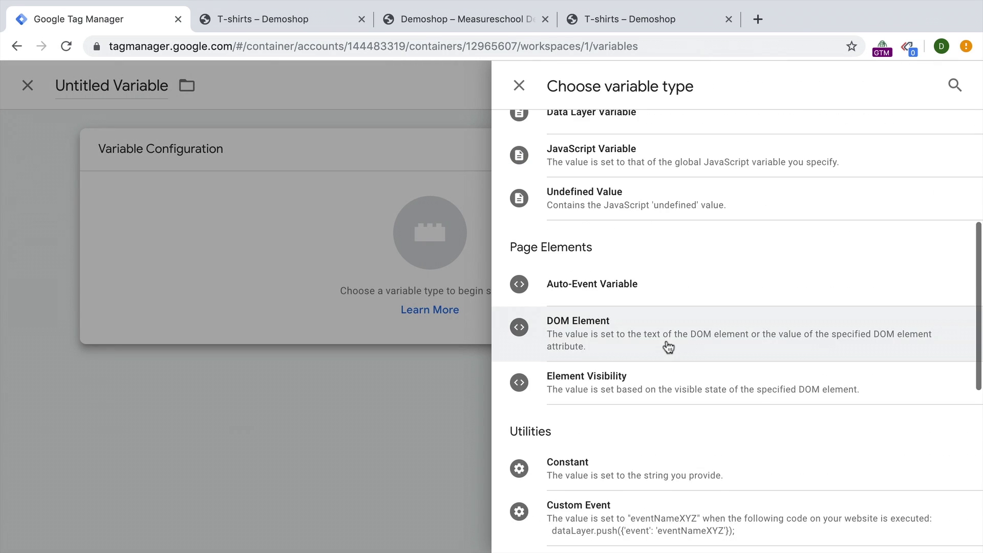
scroll(668, 347, down, 5)
scroll(669, 347, down, 1)
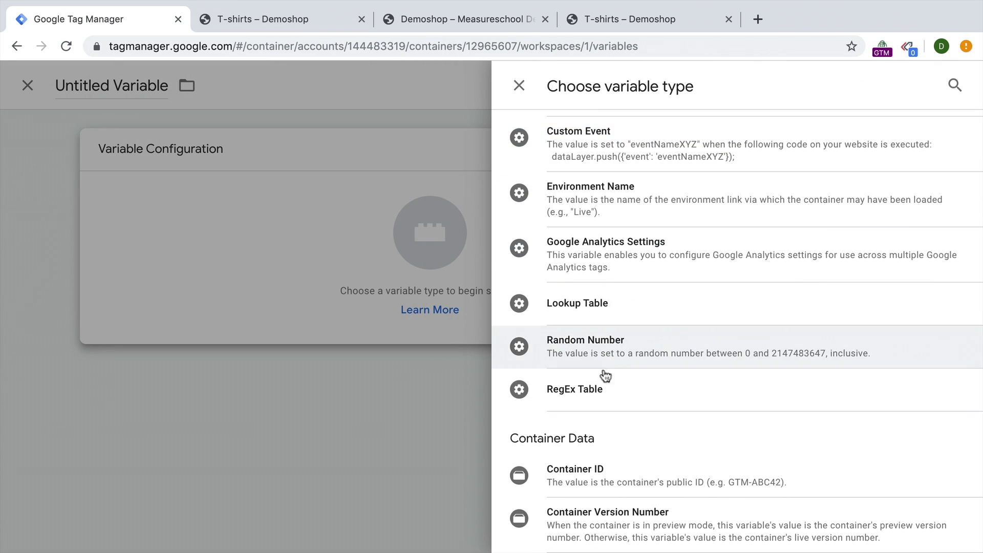
click(598, 403)
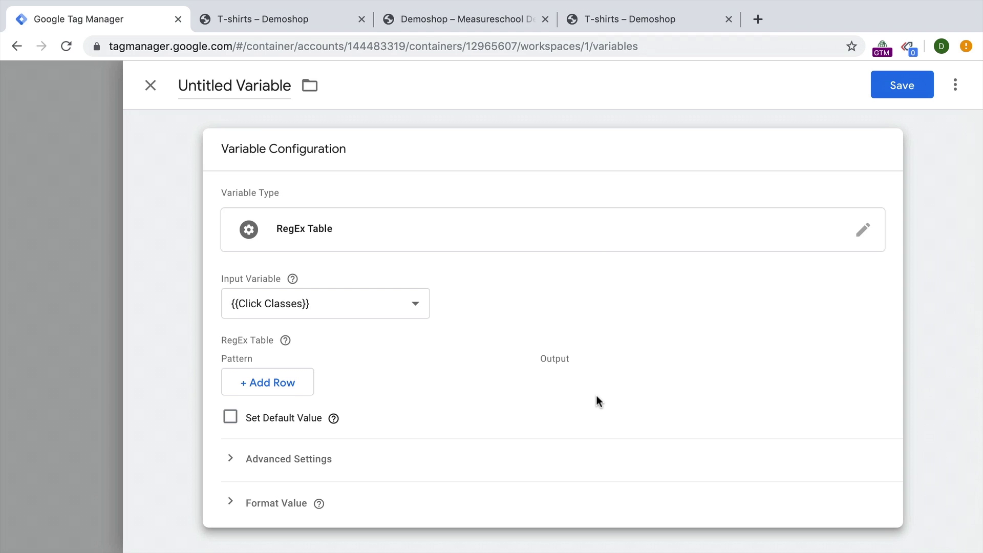
click(285, 20)
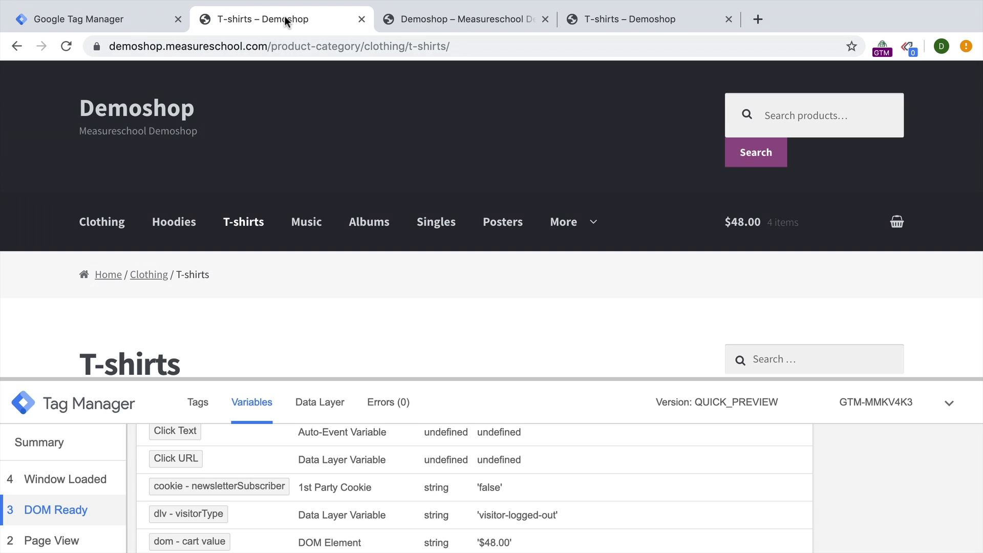
Step: Open the Happy Ninja product page, then go to the Clothing category page via the breadcrumb
scroll(213, 219, down, 5)
click(214, 221)
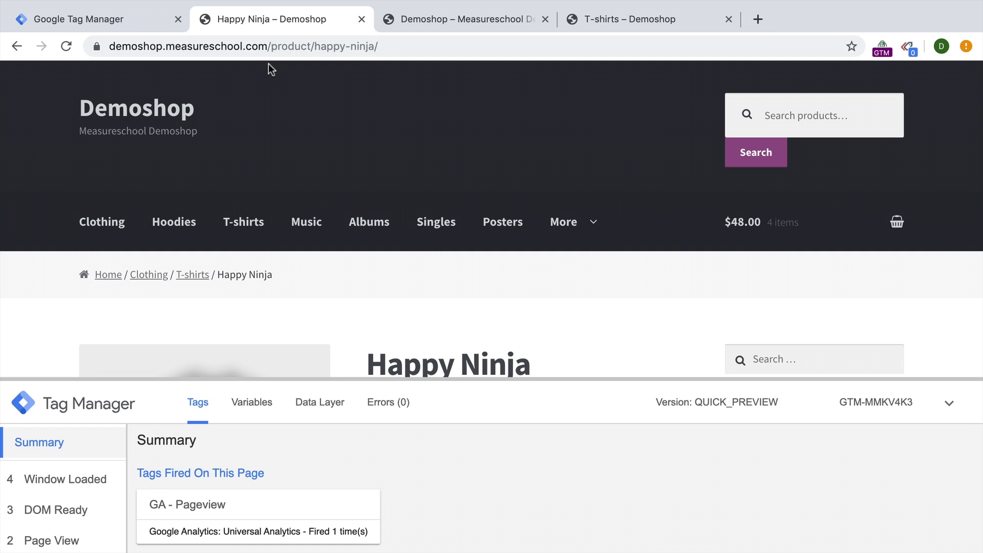
click(152, 276)
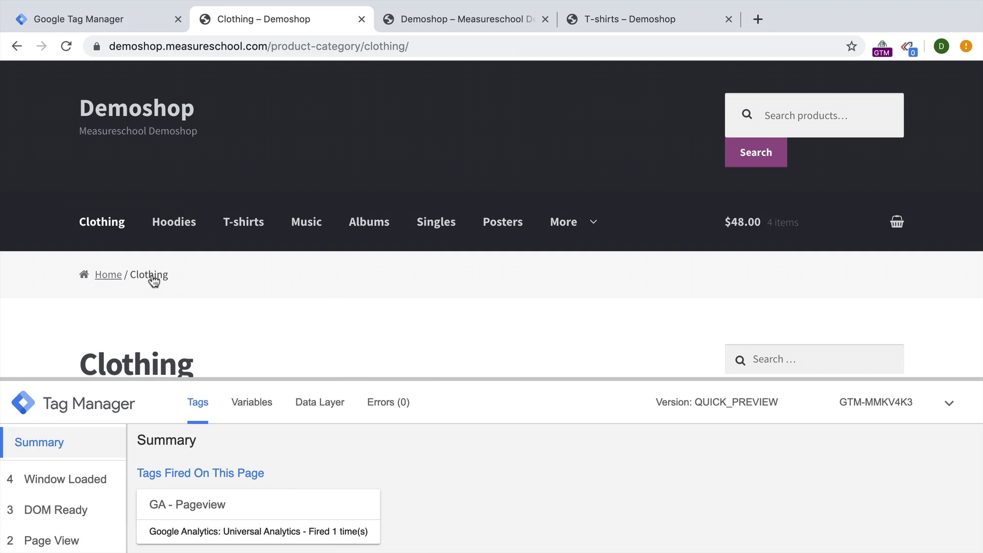
Step: Set the new RegEx Table variable's input variable to {{Page Path}}
click(98, 21)
click(293, 306)
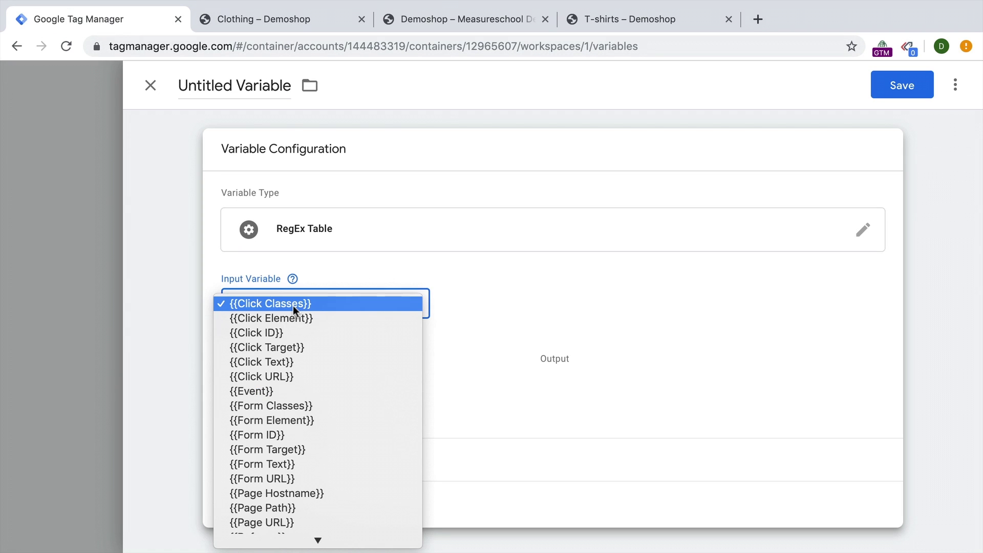
mouse_move(333, 551)
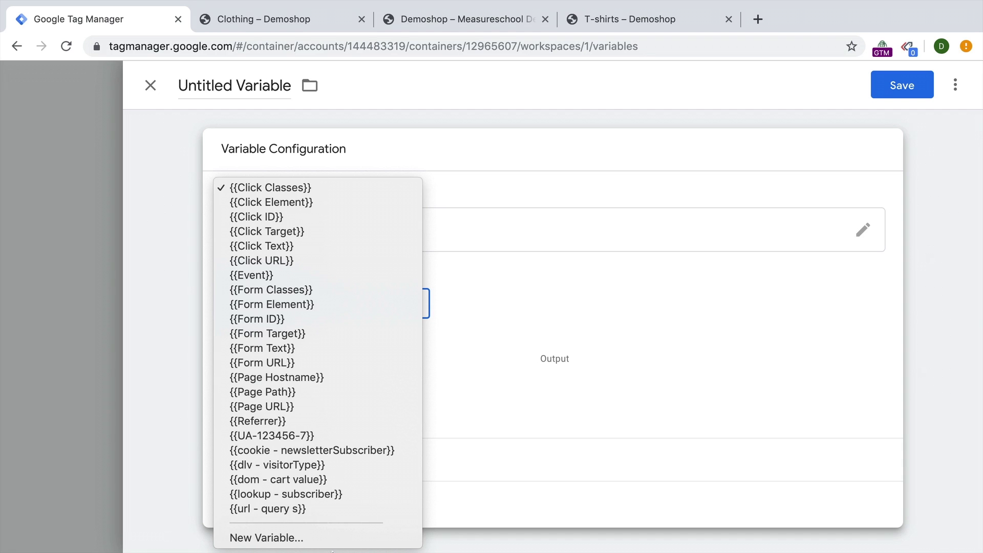
click(337, 387)
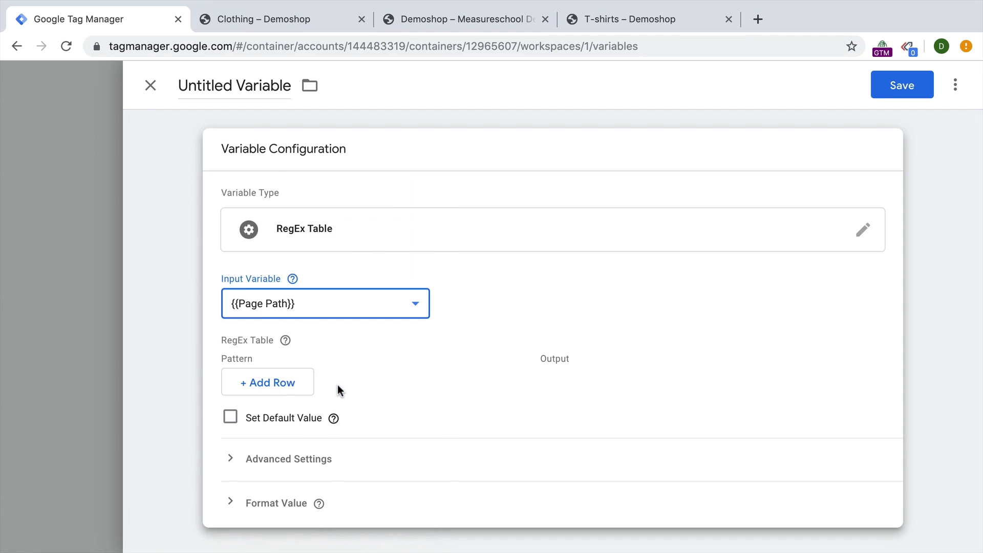
Step: Add rows mapping /product\/ to Product and -category/ to Category
click(284, 383)
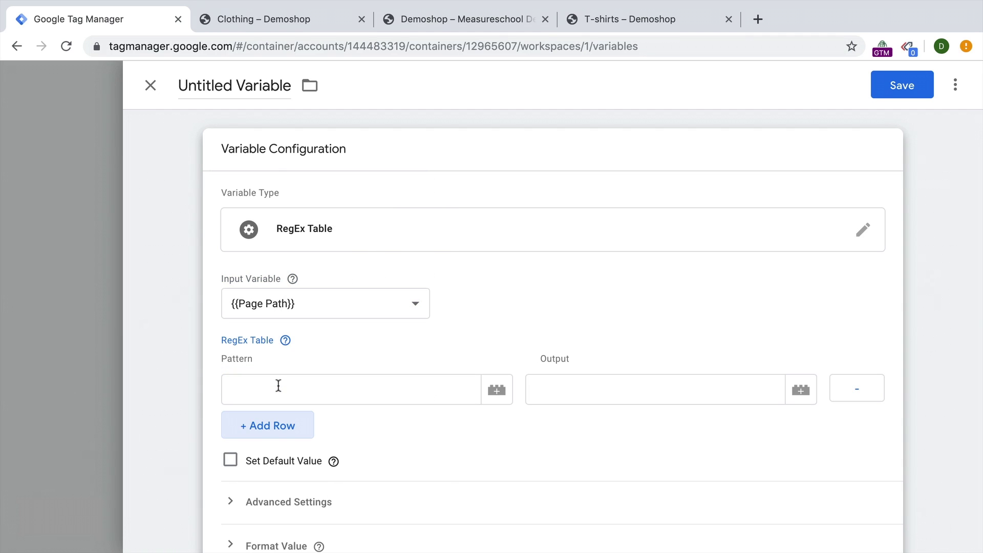
click(278, 385)
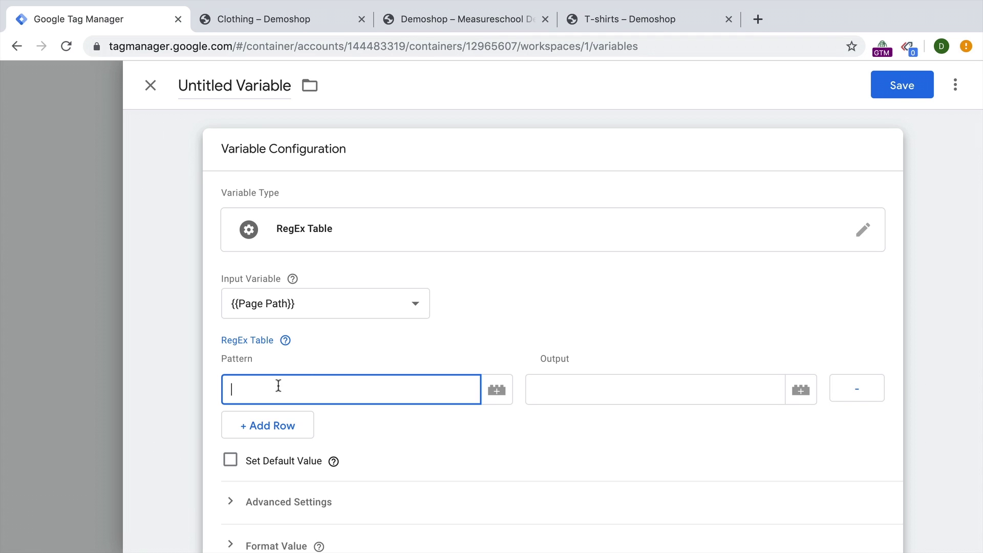
text(/product\/)
click(565, 397)
text(Product)
click(260, 424)
click(245, 427)
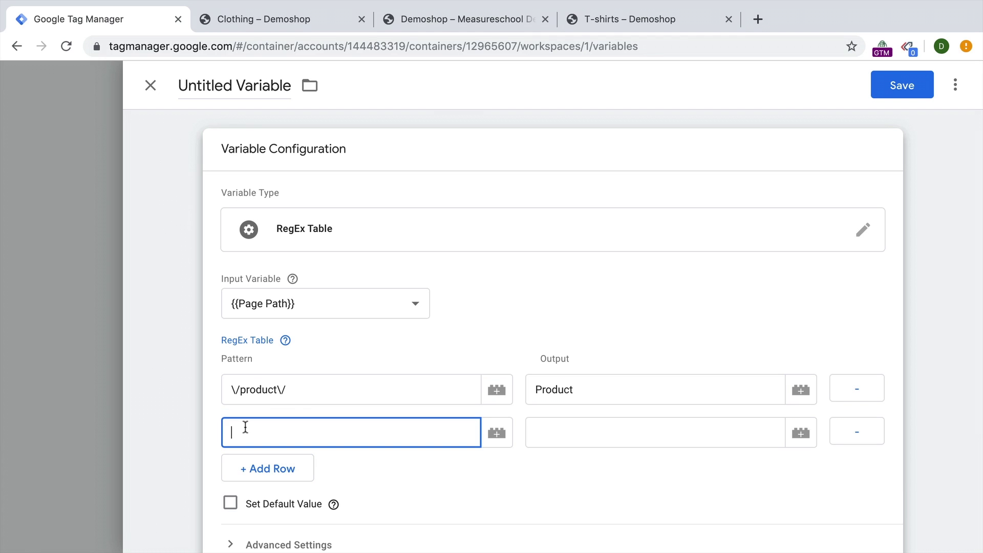
text(-category)
text(/)
click(570, 436)
text(Category)
Step: Check the Clothing page's address to see its product-category path segment
click(294, 18)
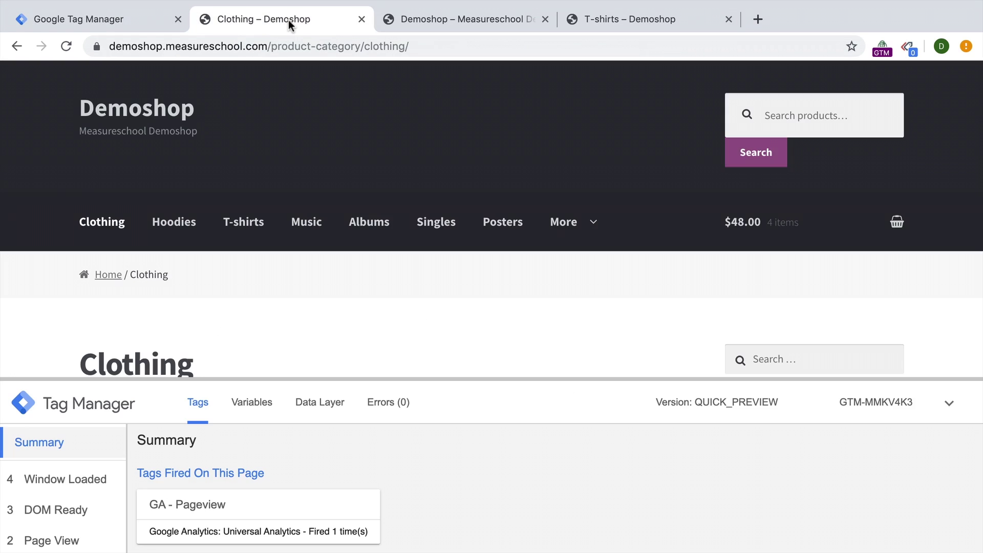
drag(362, 45, 439, 53)
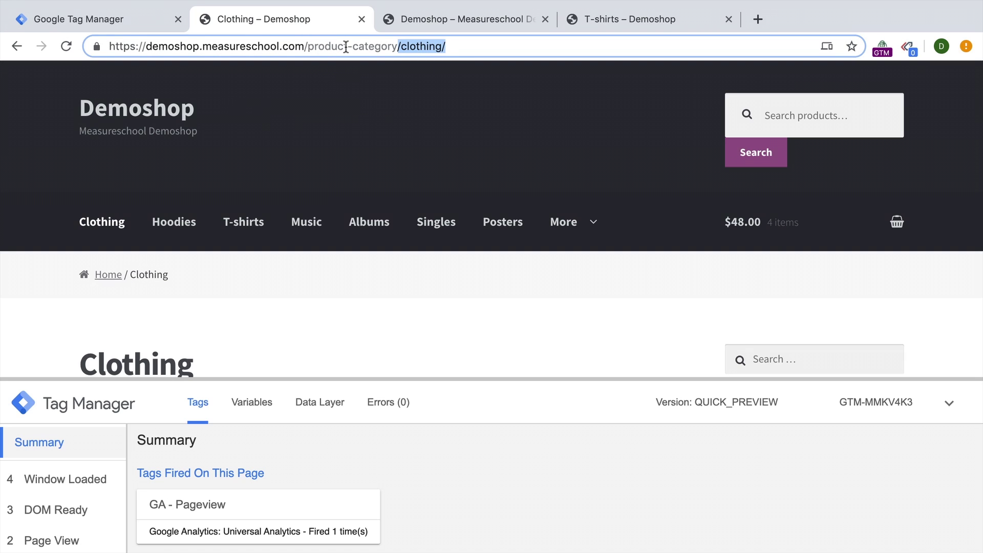
drag(348, 46, 117, 33)
click(118, 21)
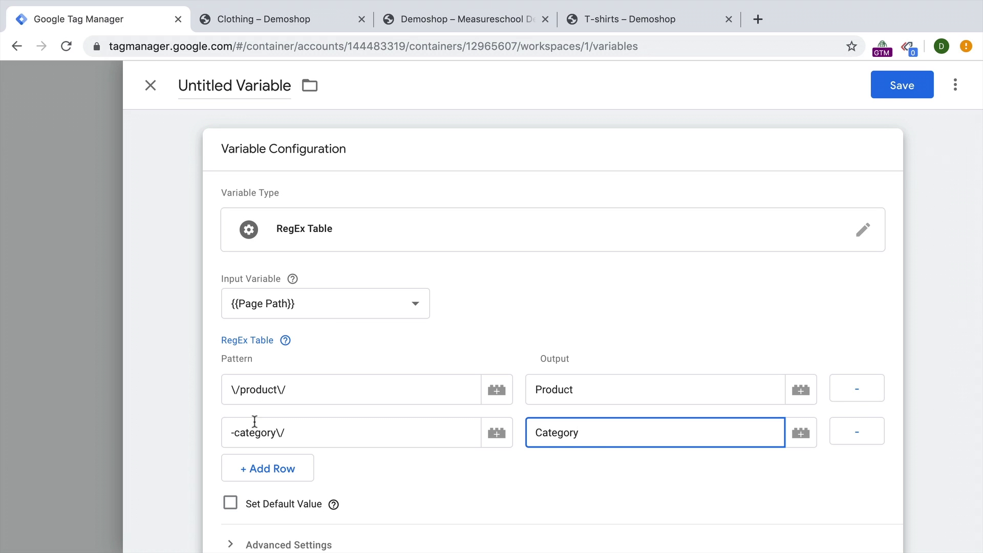
Step: Wrap both patterns in .* wildcards, giving .*\/product\/.* and .*-category\/.*
click(228, 392)
text(.*)
key(shift+Left)
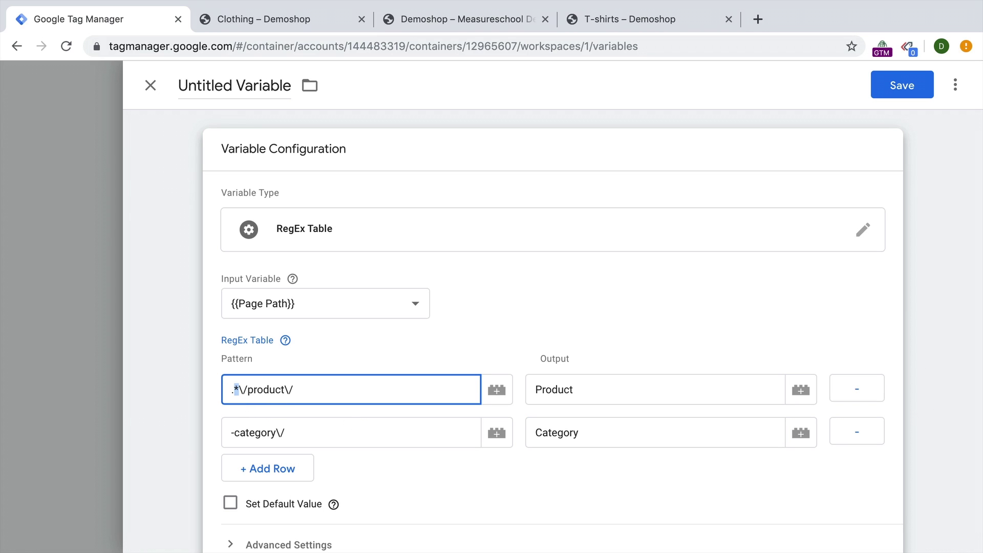
key(End)
text(.*)
click(230, 433)
text(.*)
key(End)
text(.*)
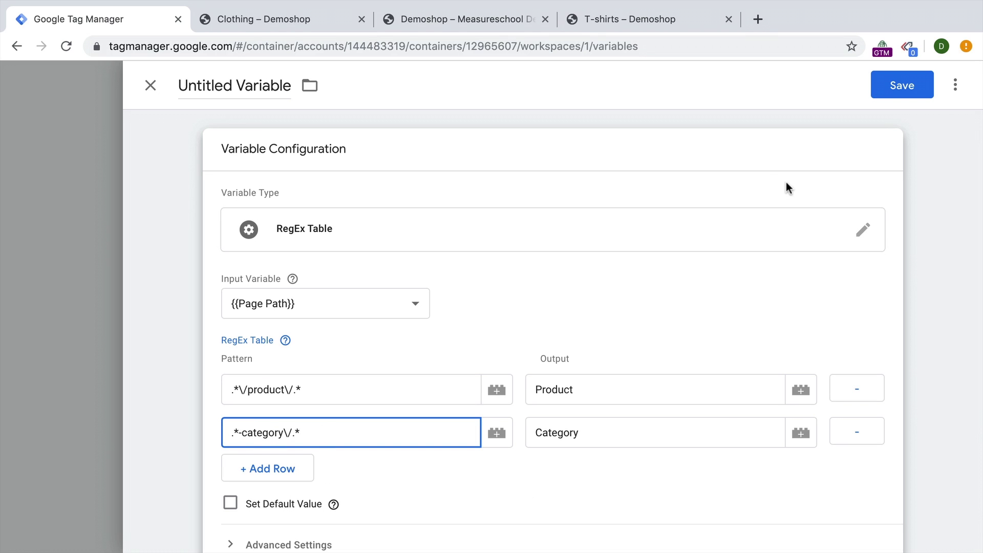
Step: Name the variable 'regex table - category product' and save it
click(265, 86)
text(regex ta)
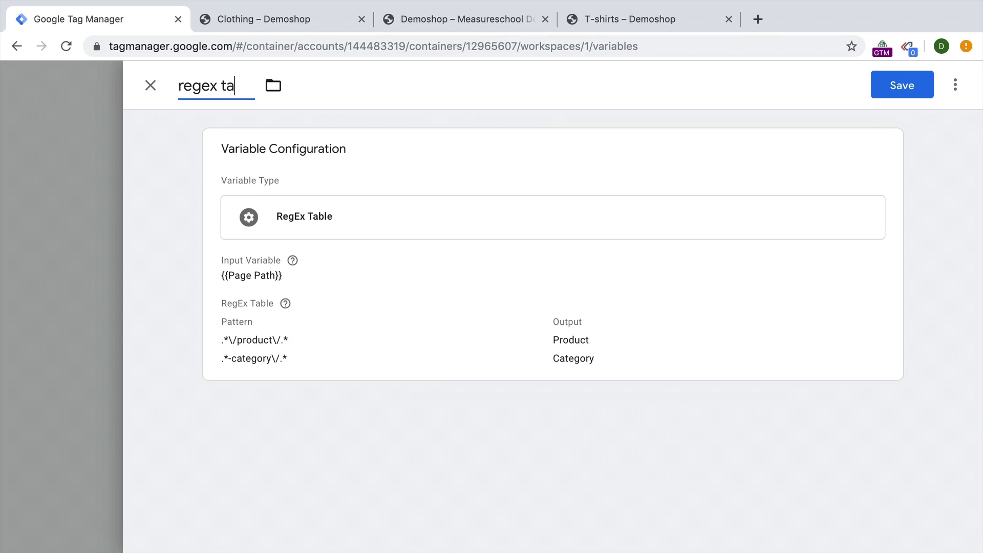
text(ble - category produc)
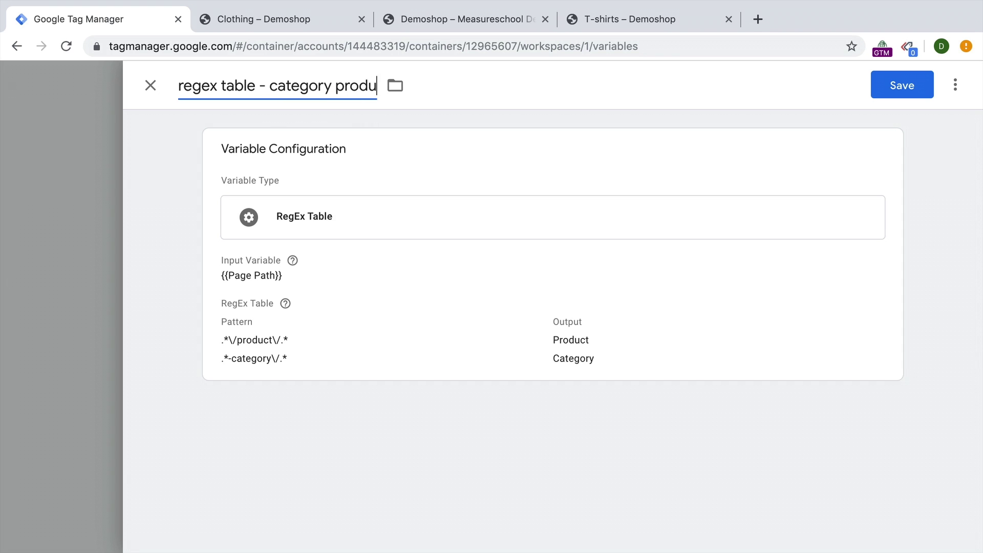
text(t)
click(901, 87)
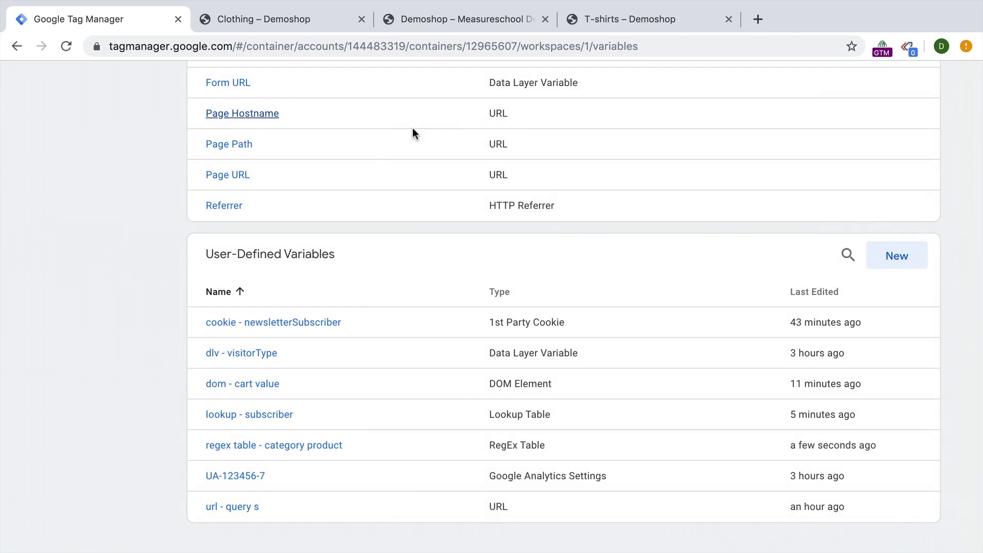
Step: Refresh preview, reload the Clothing page, and confirm the regex table variable returns Category
scroll(413, 133, up, 10)
scroll(382, 138, down, 1)
click(206, 257)
key(ctrl+Tab)
key(super+r)
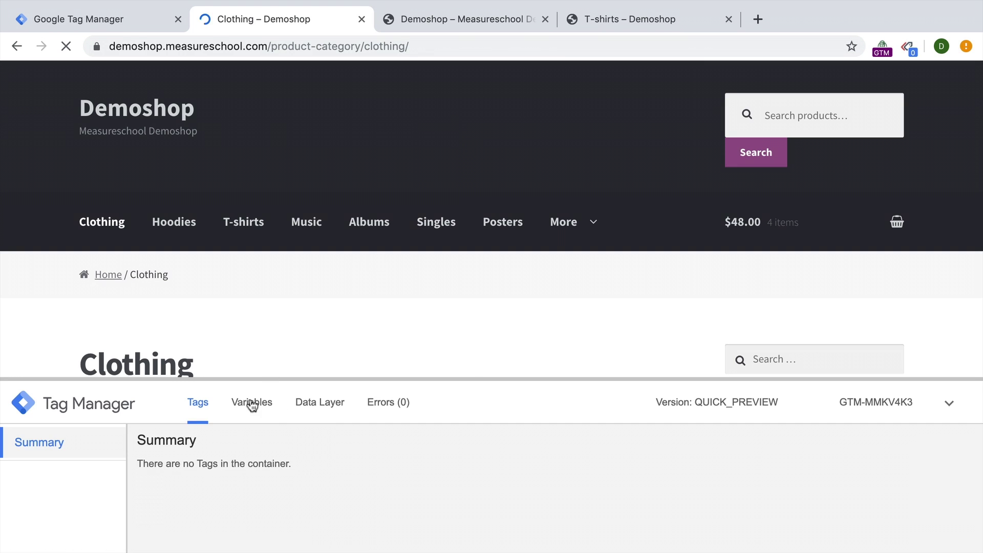
click(253, 402)
click(271, 291)
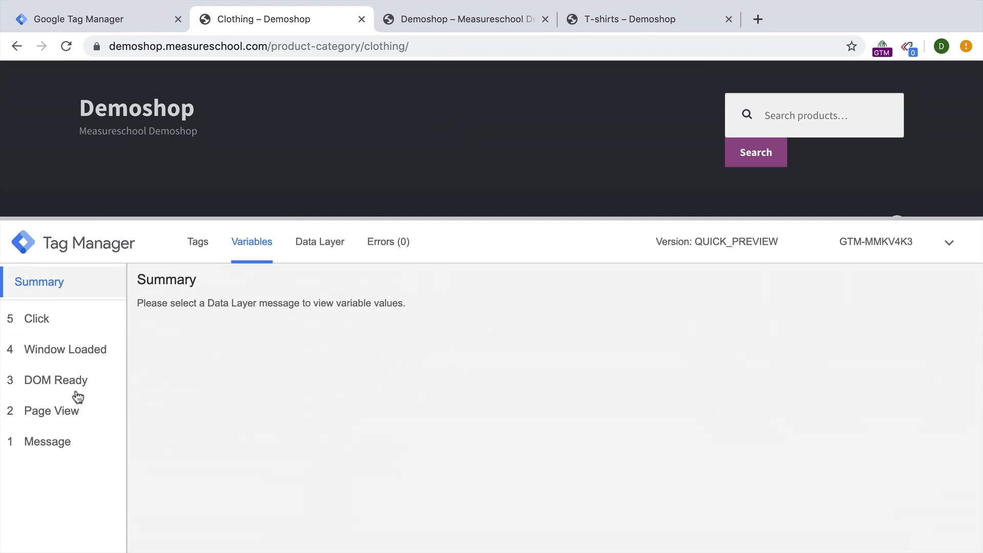
click(53, 416)
scroll(263, 369, down, 3)
scroll(264, 375, down, 7)
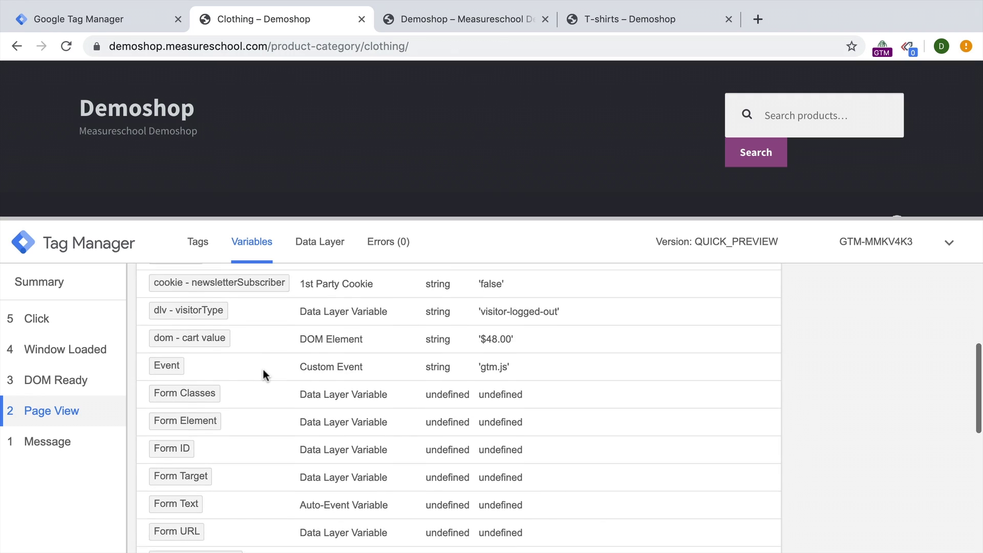
scroll(262, 370, down, 1)
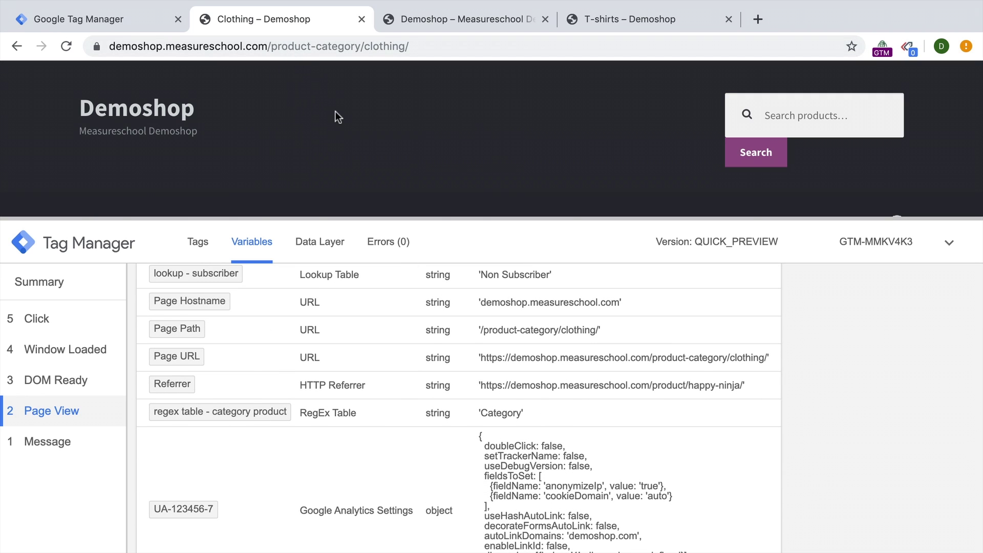
scroll(336, 111, down, 7)
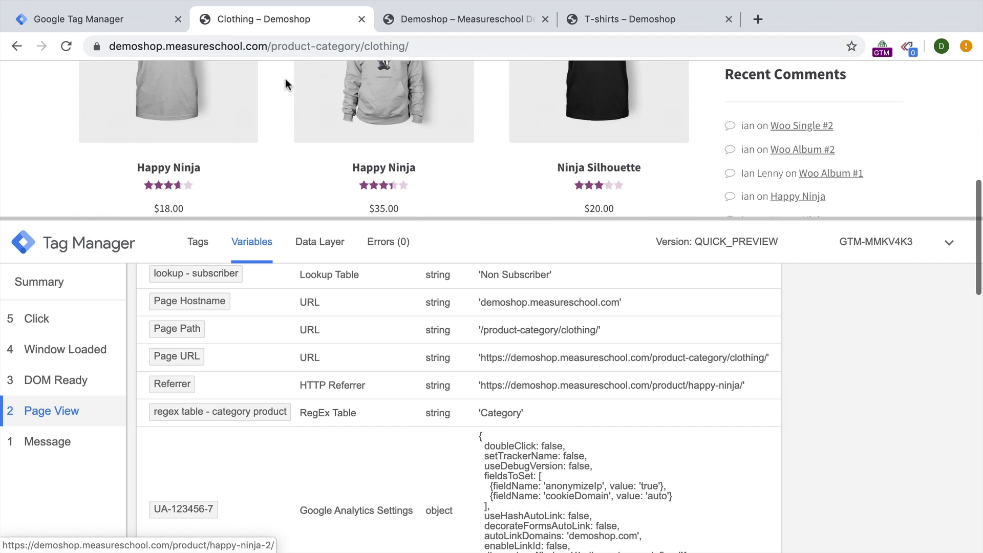
drag(267, 47, 507, 54)
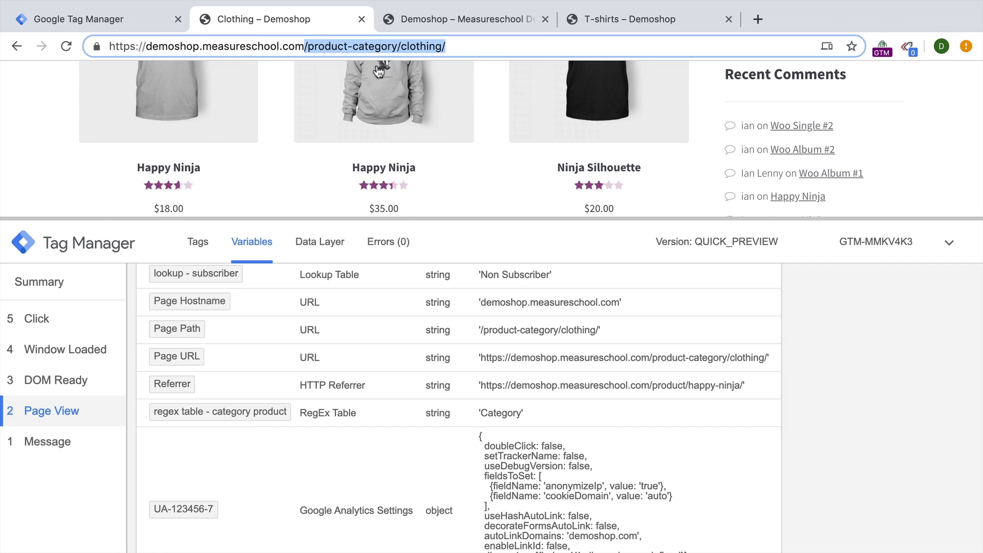
Step: Open the Happy Ninja product page and confirm the variable now returns Product
click(336, 154)
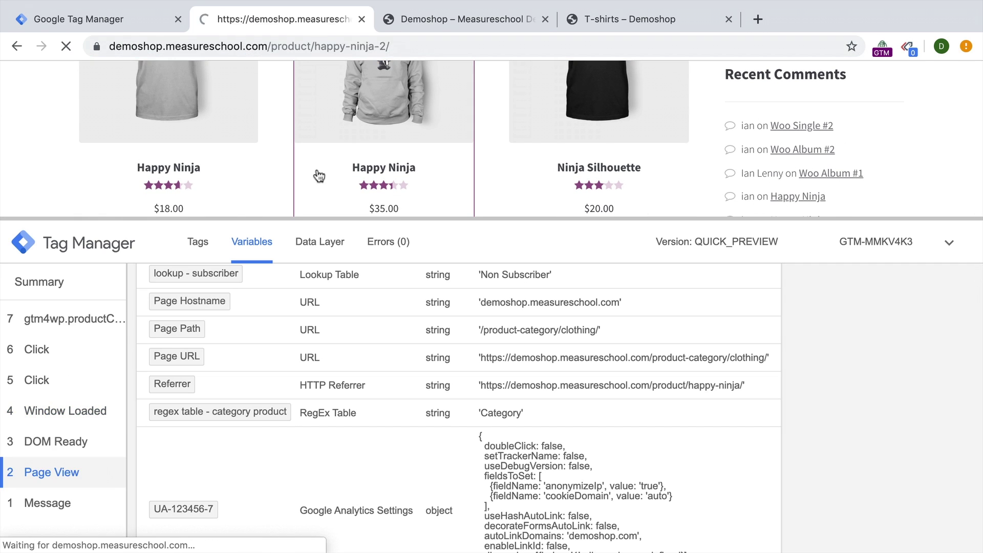
click(255, 397)
drag(259, 388, 336, 165)
scroll(312, 352, down, 10)
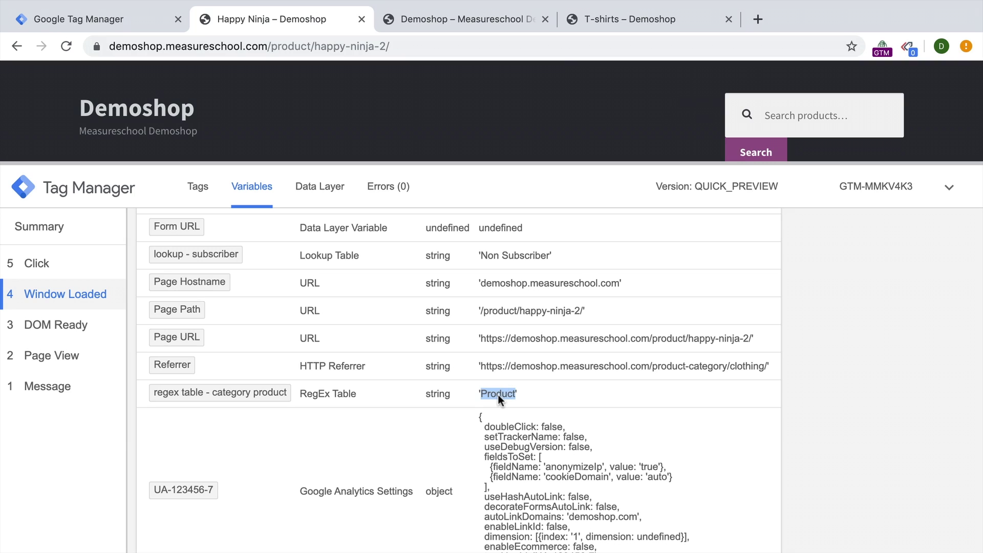
drag(268, 46, 389, 46)
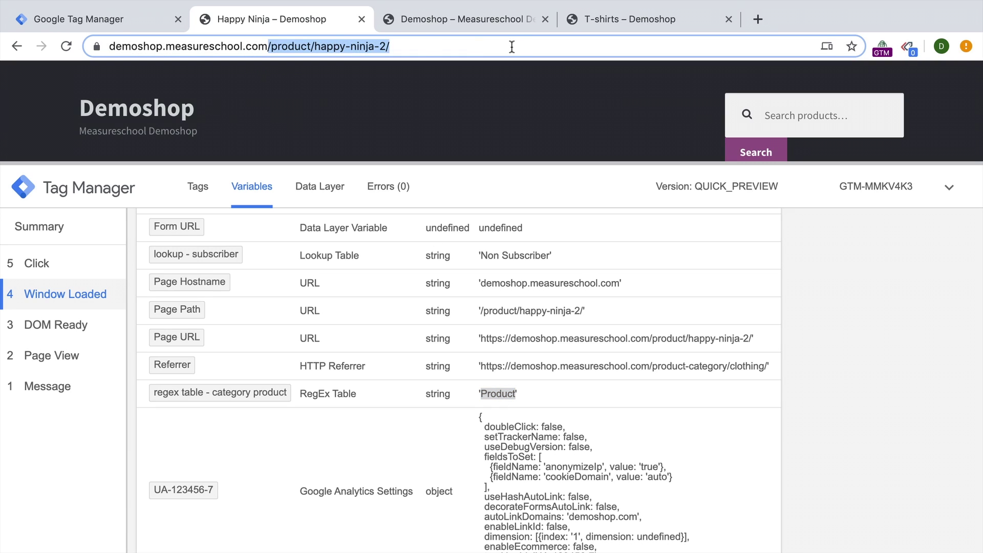
double_click(329, 46)
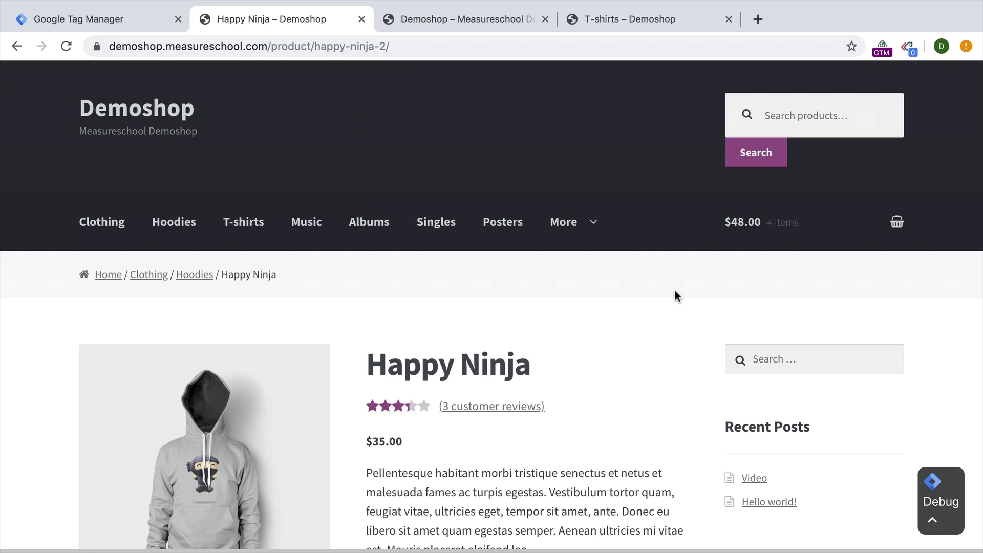
Step: Start a new user-defined variable of type Custom JavaScript
click(130, 23)
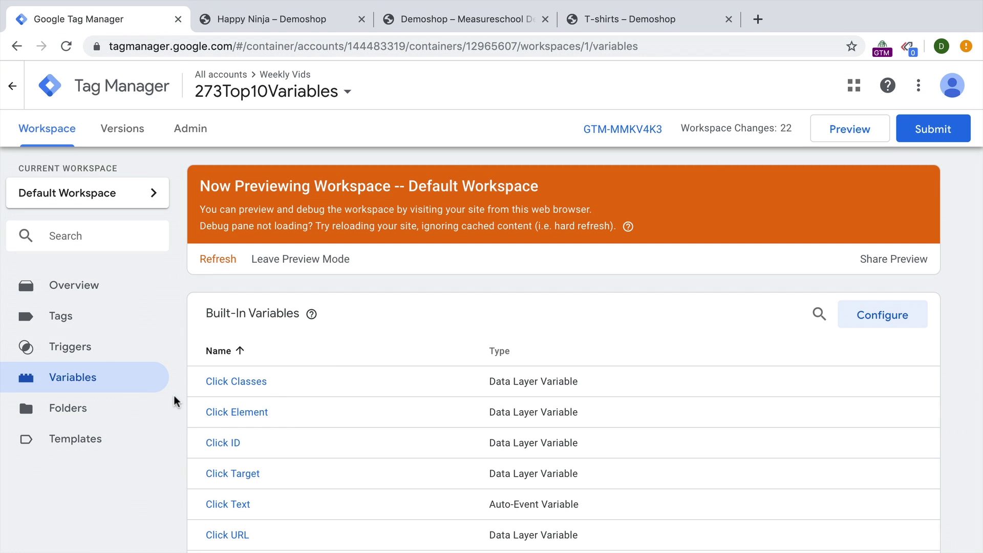
scroll(174, 397, down, 12)
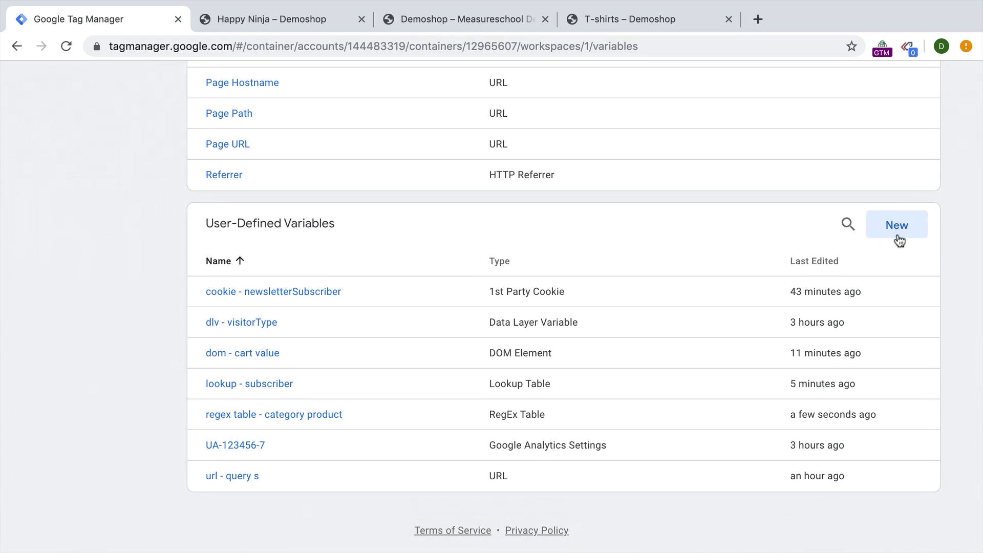
click(897, 234)
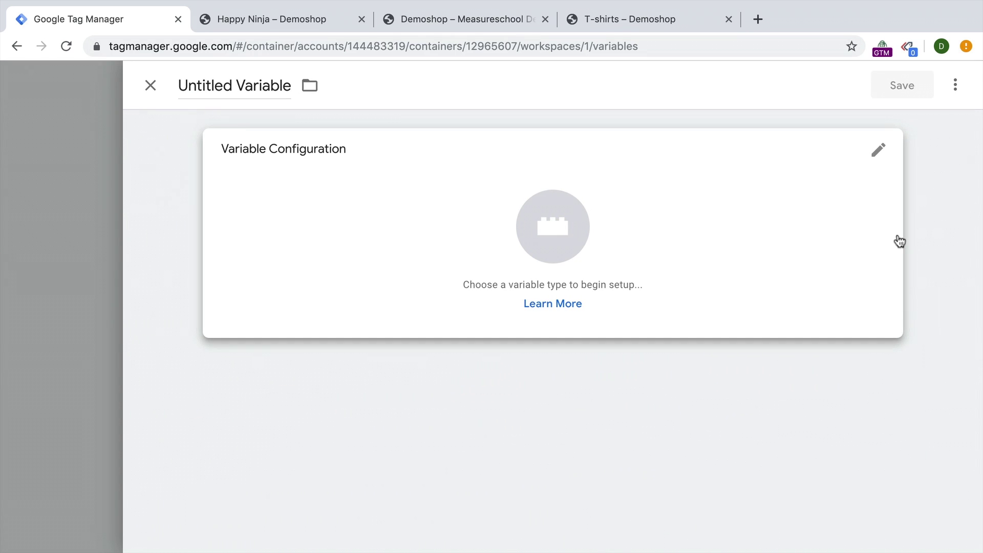
click(900, 241)
scroll(711, 325, down, 1)
click(711, 325)
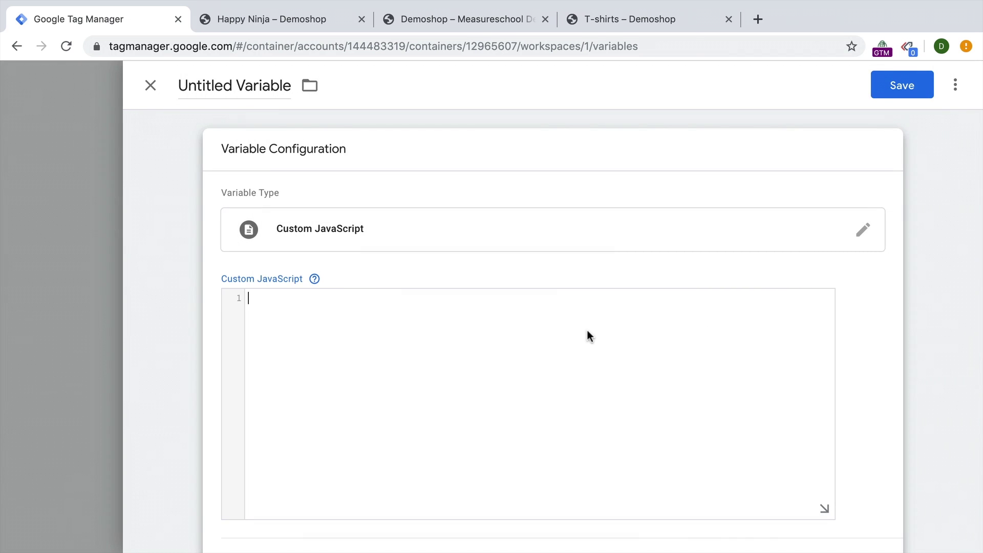
Step: Write function(){ var time = new Date(); return time } as the variable's code
text(function(){)
key(Return)
key(Return)
click(249, 310)
text(return)
click(369, 299)
key(Return)
key(Return)
text(var time -)
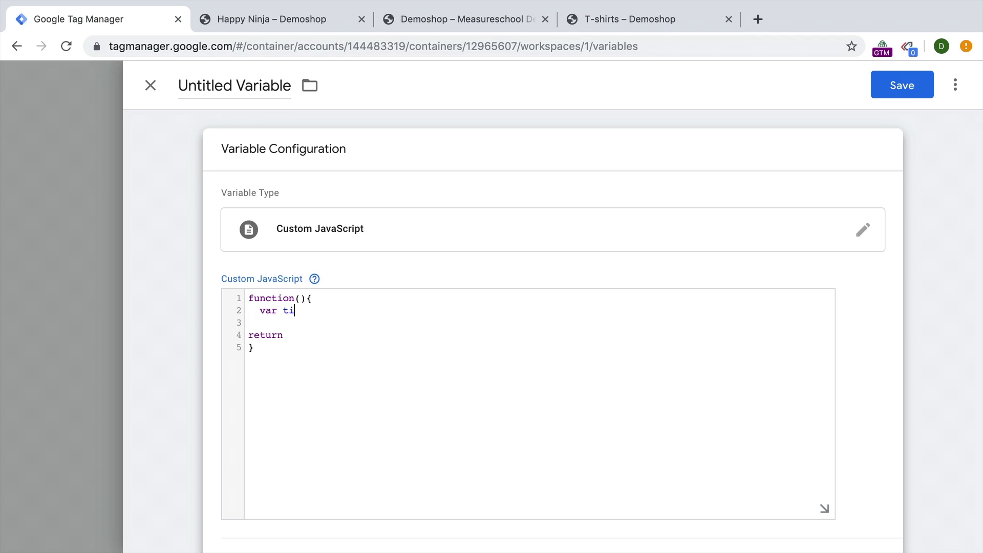
key(BackSpace)
key(BackSpace)
text(= new Date();)
click(300, 336)
text(time)
Step: Name the variable 'cjs - time' and save it
click(234, 86)
text(cjs - time)
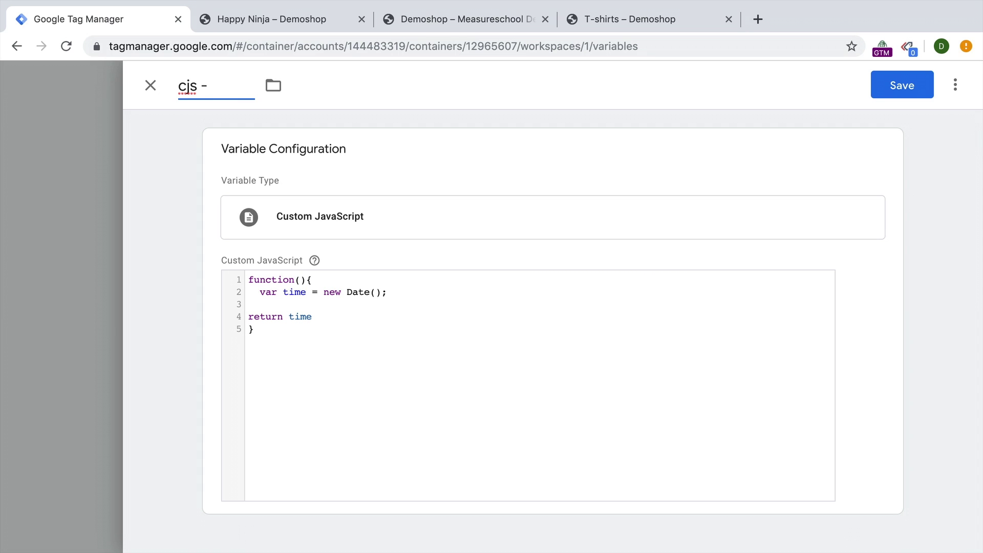
click(921, 83)
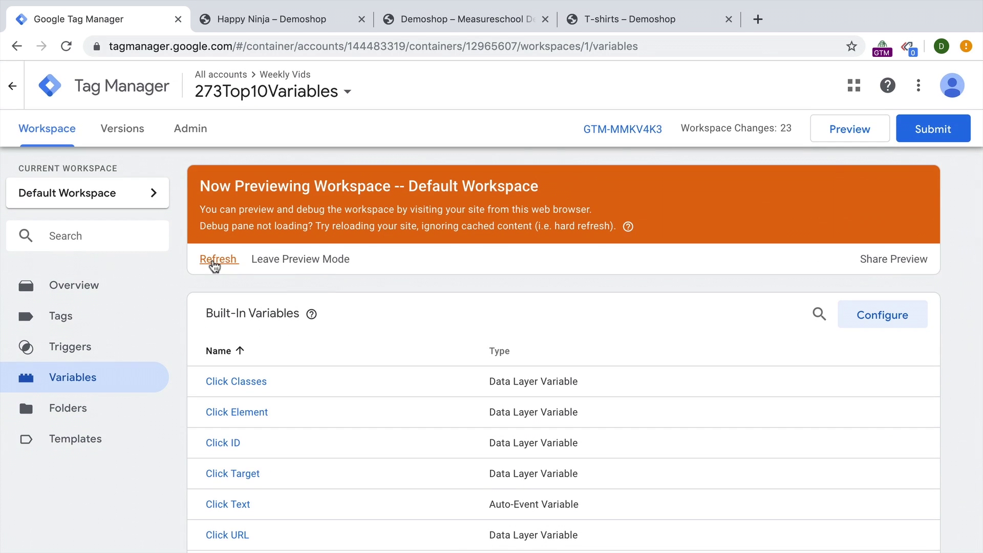
Step: Refresh preview, reload the Happy Ninja page, and read cjs - time at DOM Ready (14:21:46)
click(215, 258)
click(312, 23)
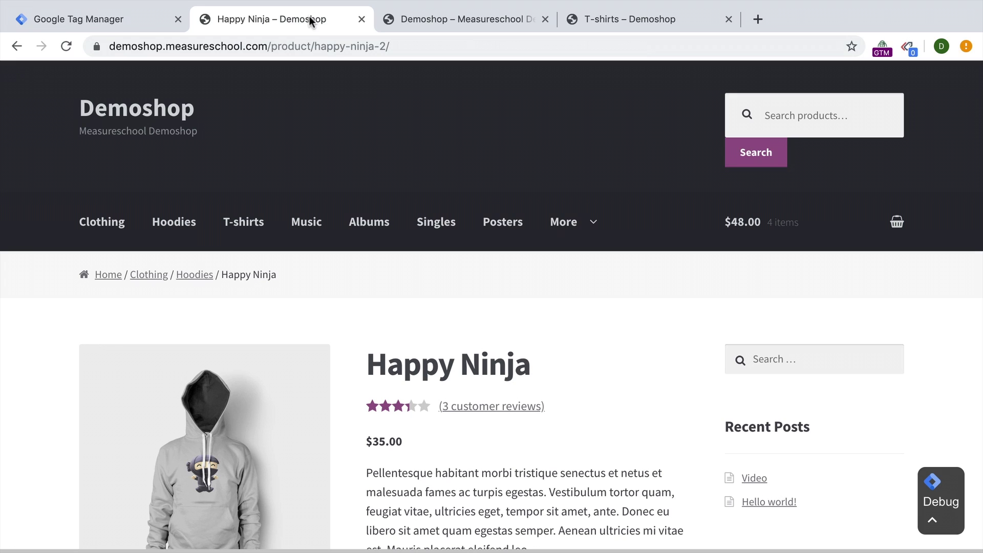
key(super+r)
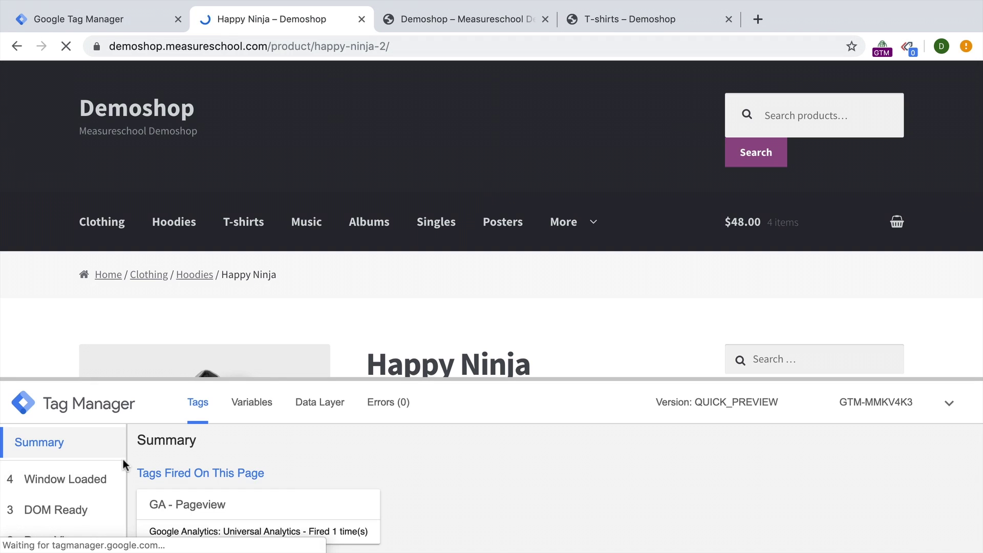
click(85, 509)
click(259, 404)
drag(270, 377, 345, 119)
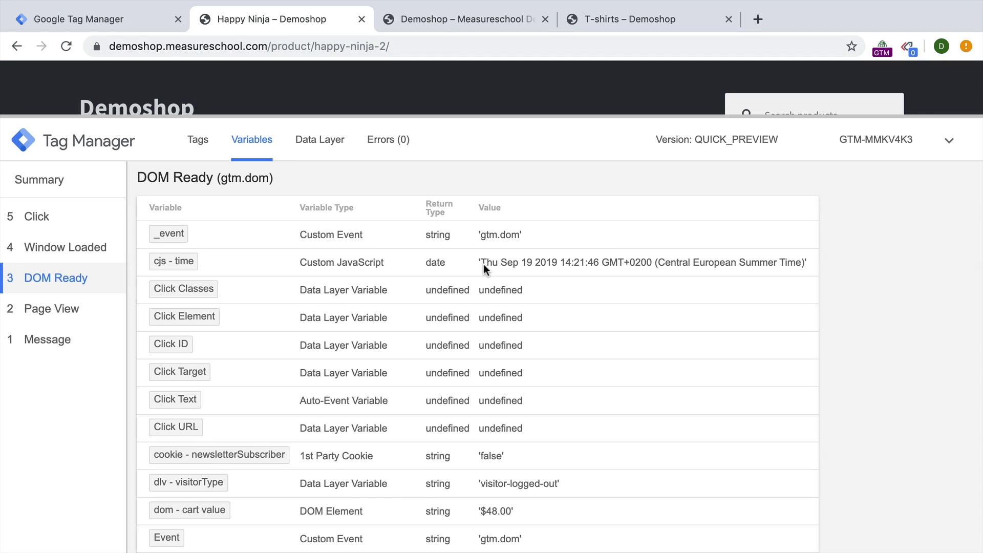
drag(483, 263, 803, 265)
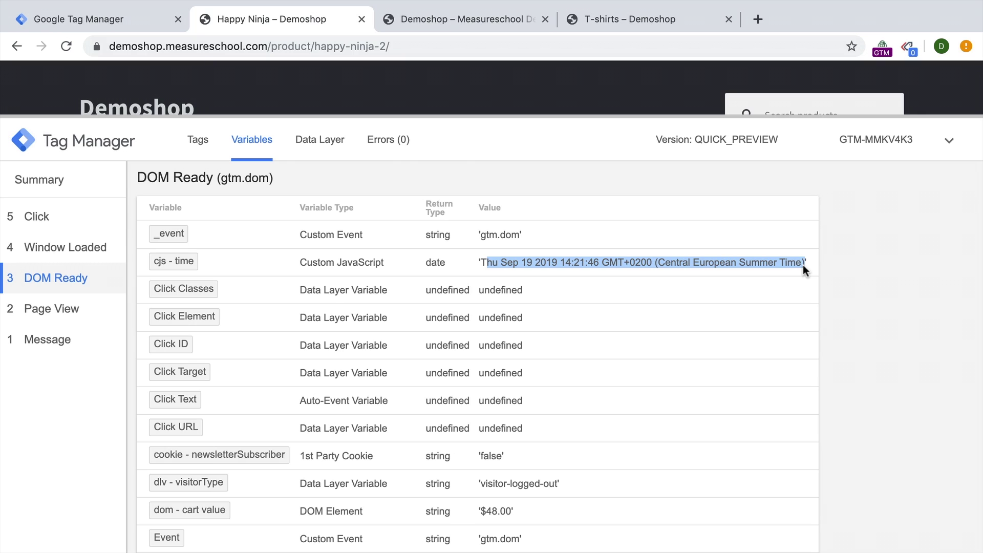
click(802, 265)
Step: Compare cjs - time across Page View, DOM Ready and Window Loaded, finding 14:21:50 at Click
click(52, 309)
click(64, 288)
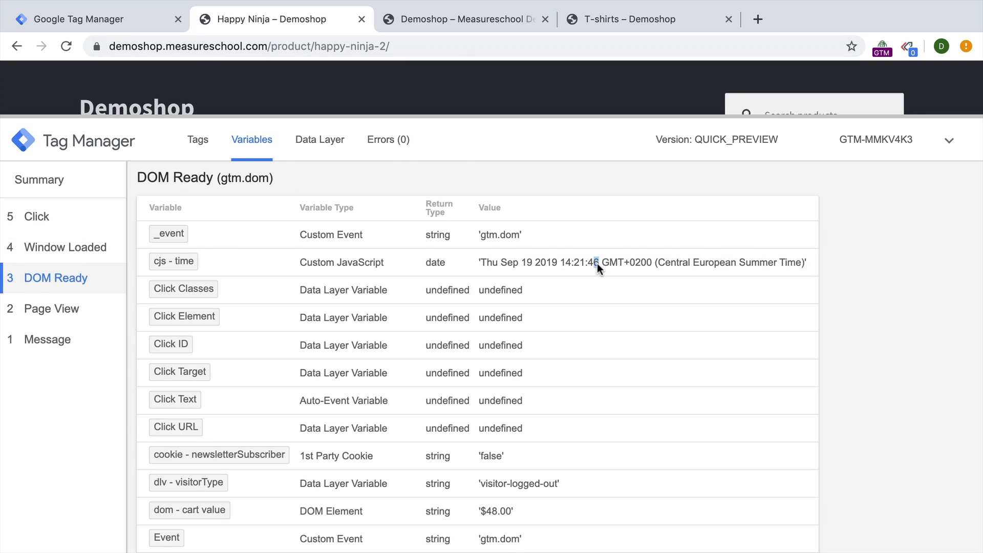
click(72, 247)
click(70, 309)
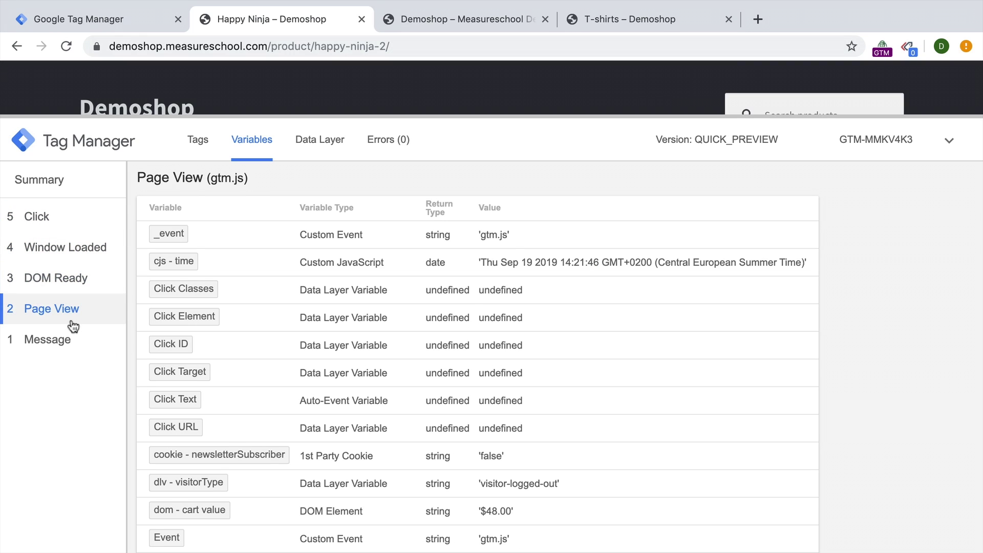
click(69, 338)
click(68, 308)
click(72, 276)
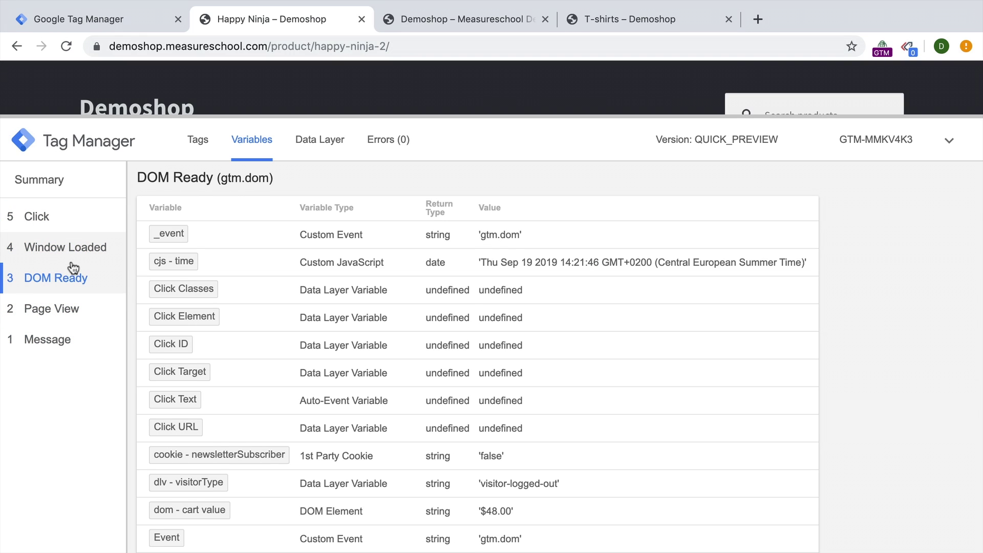
click(77, 245)
click(75, 214)
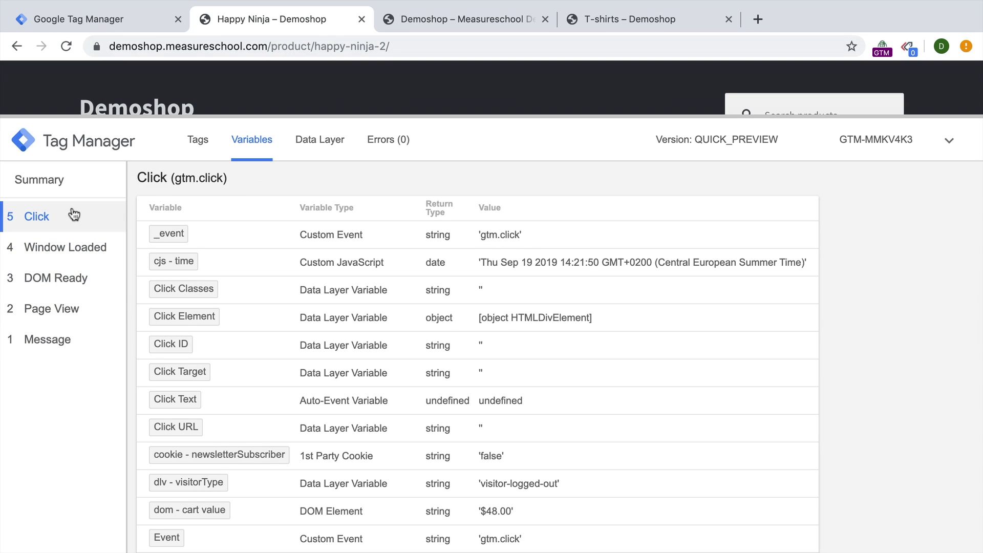